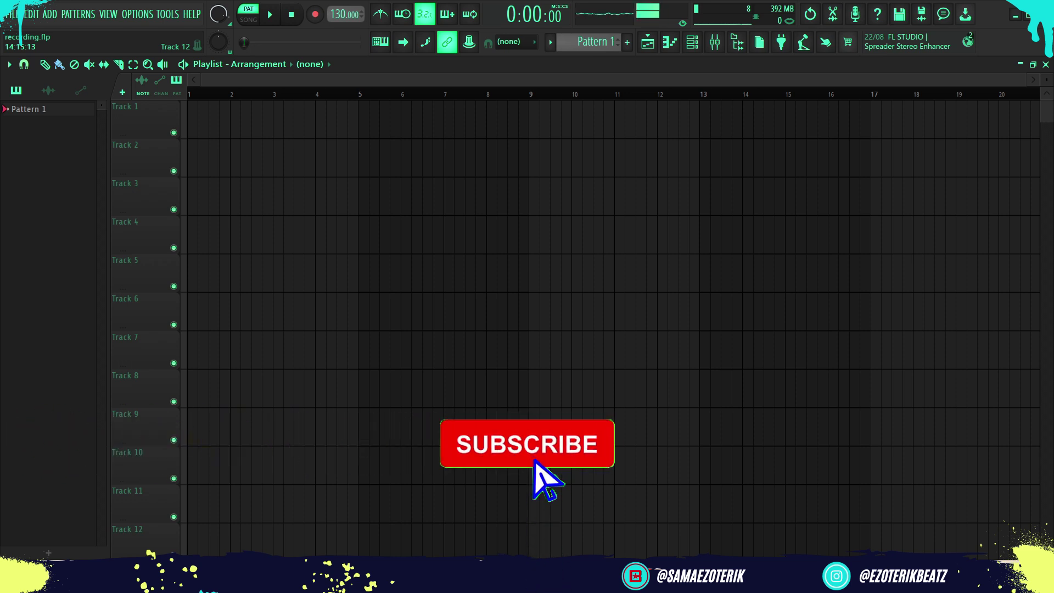
left_click(694, 44)
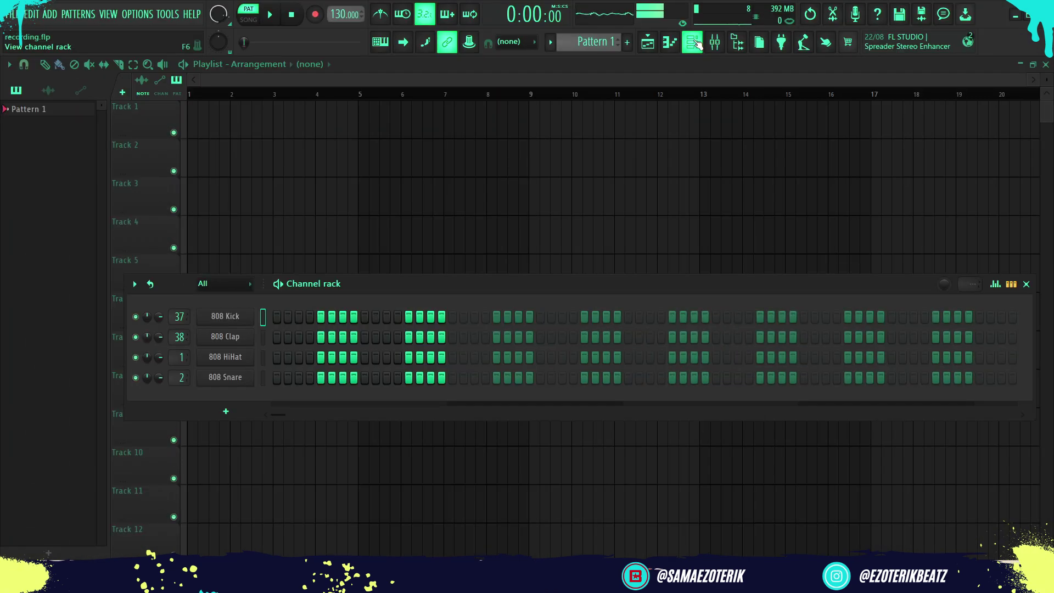
left_click(724, 47)
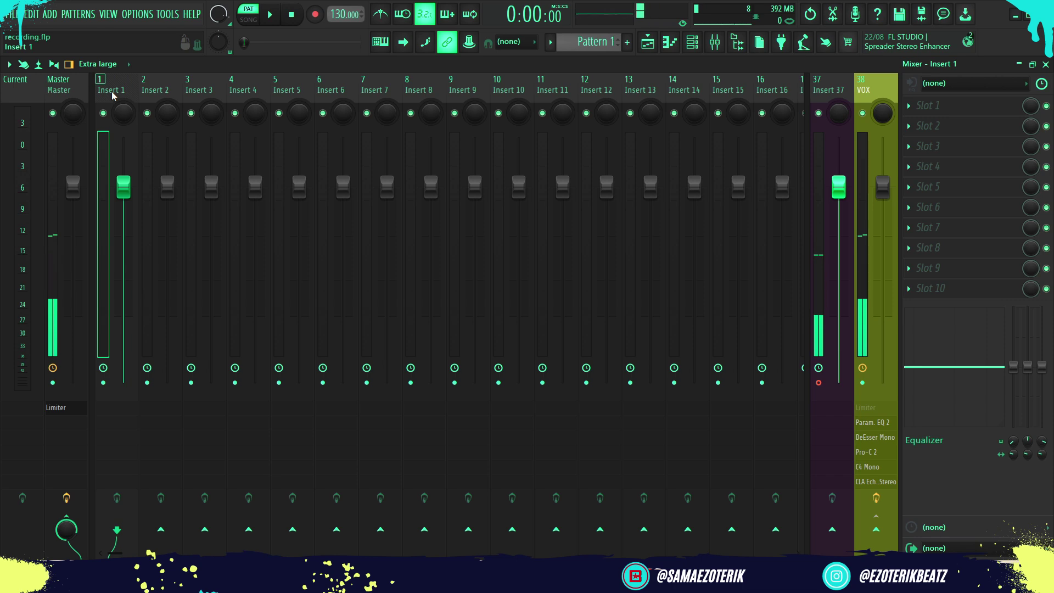
left_click(670, 42)
left_click(649, 43)
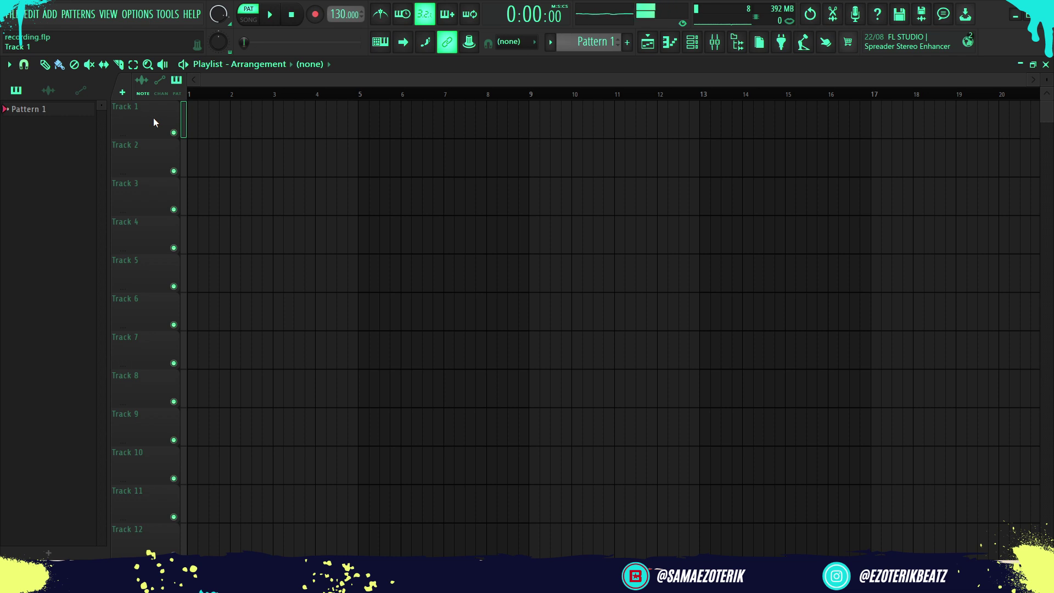
Set the external input of mixer track Insert 1 to the mono source In 1.
left_click(721, 45)
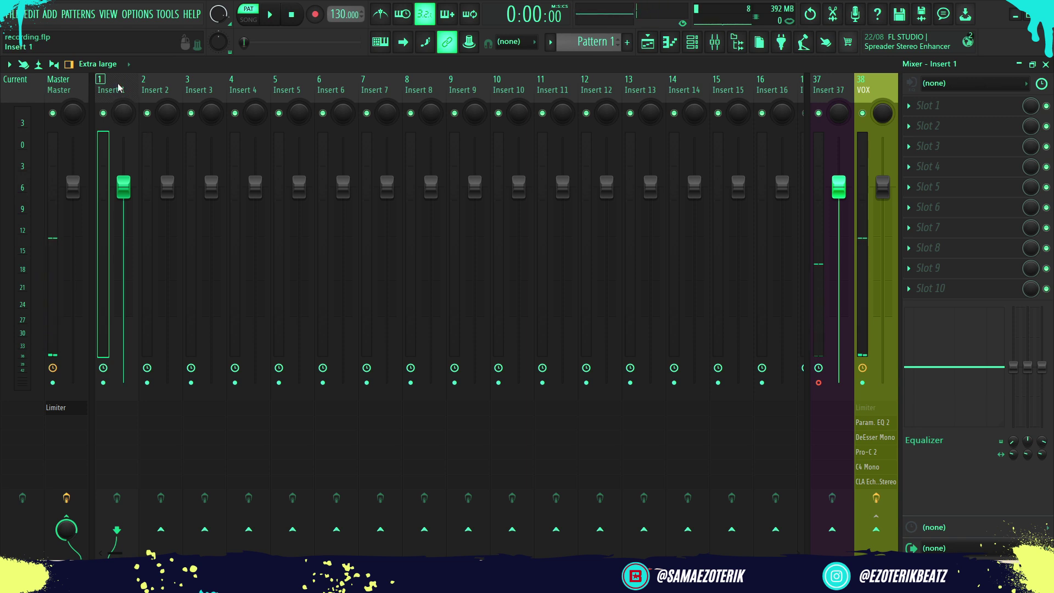
left_click(952, 84)
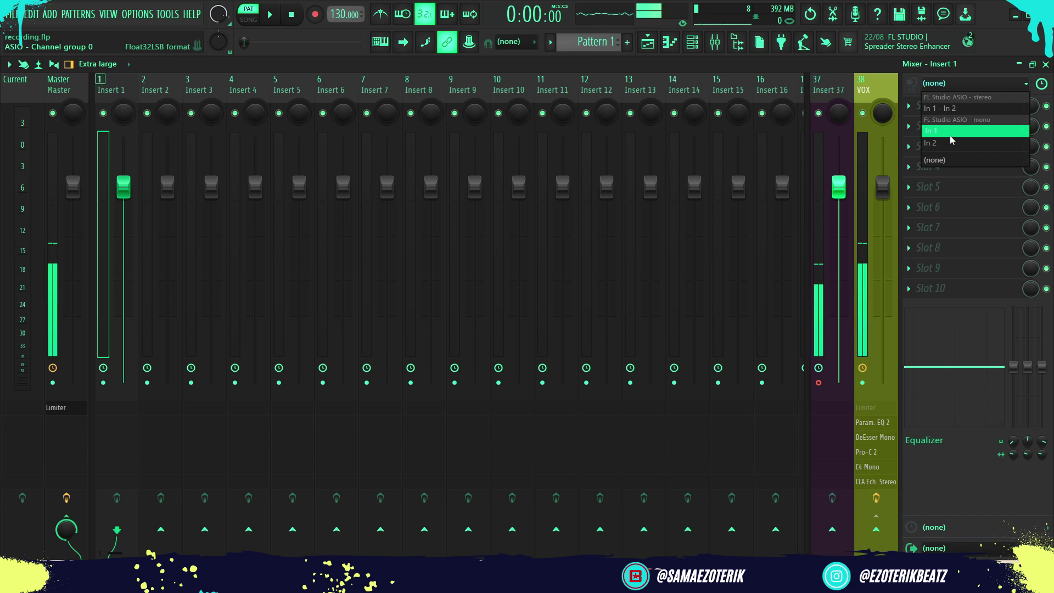
left_click(950, 135)
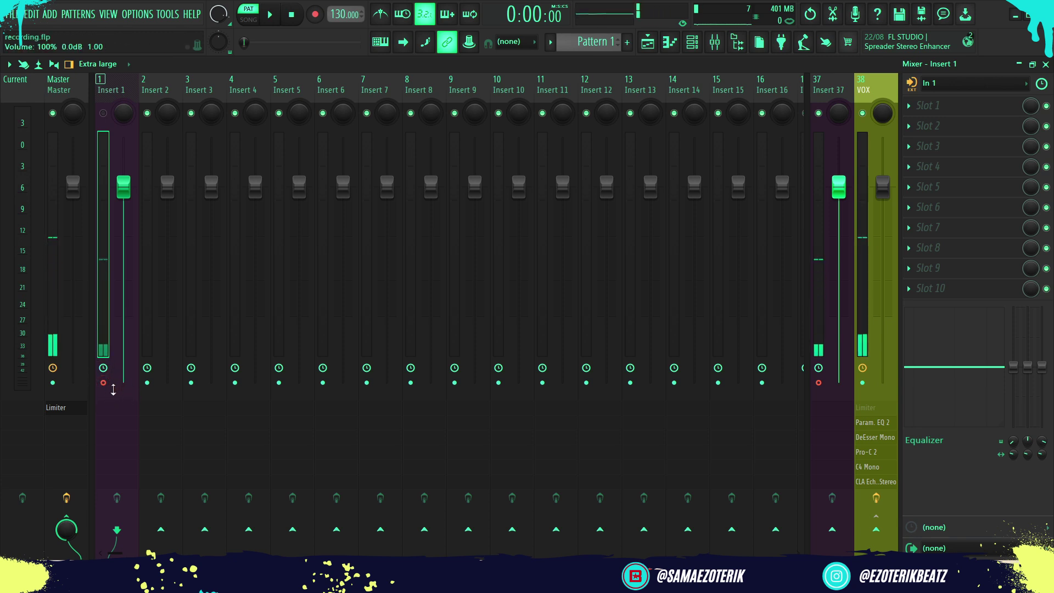
left_click(828, 393)
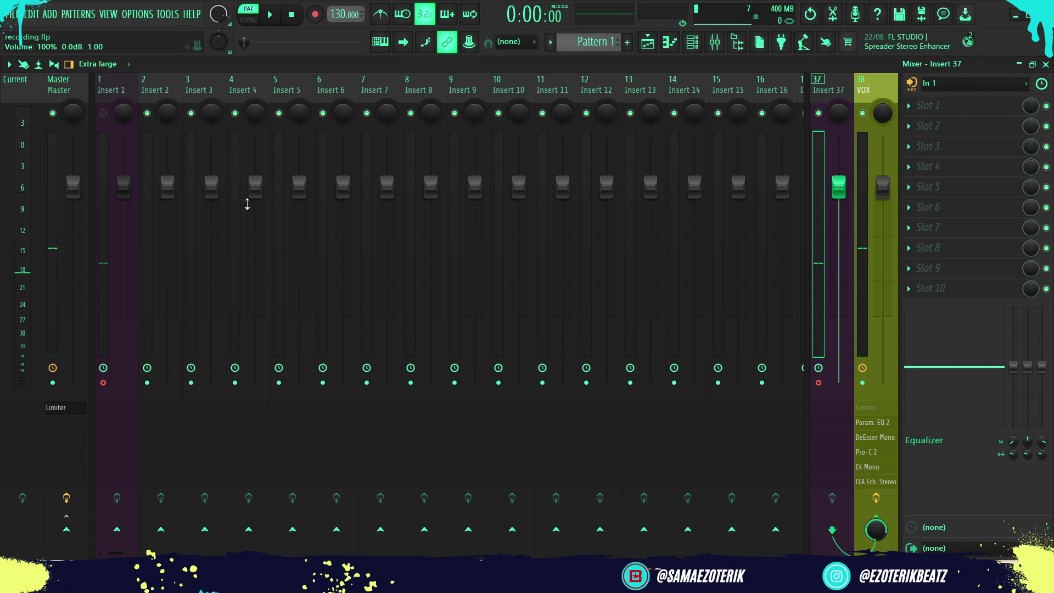
left_click(115, 88)
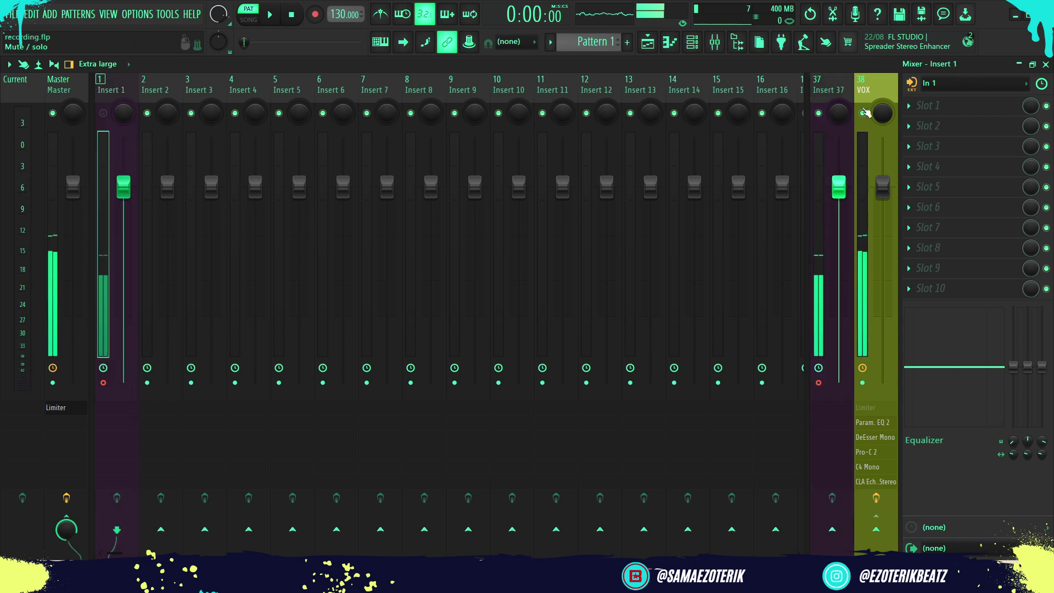
left_click(836, 88)
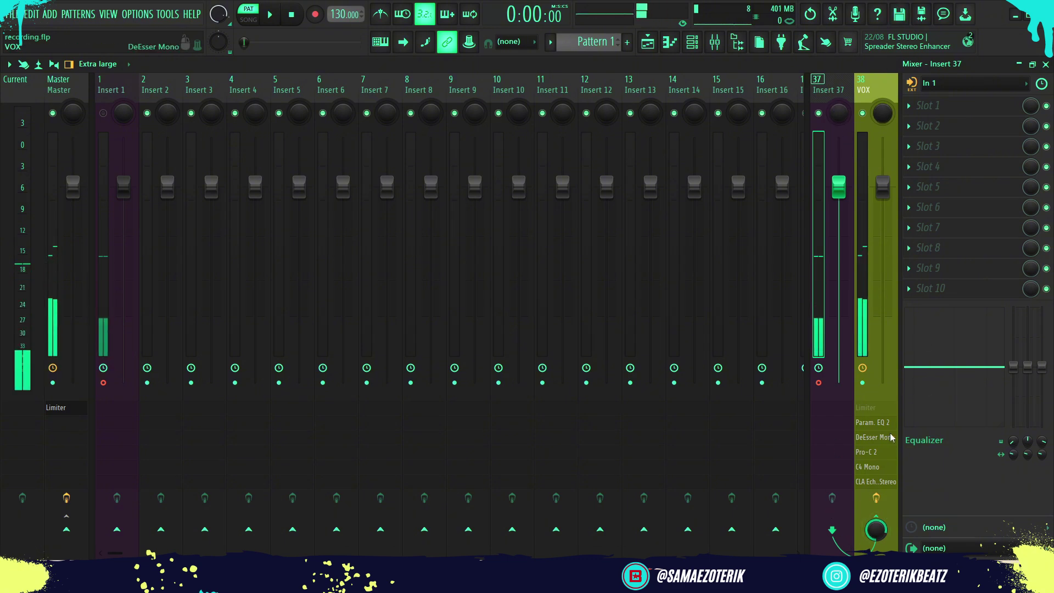
left_click(871, 80)
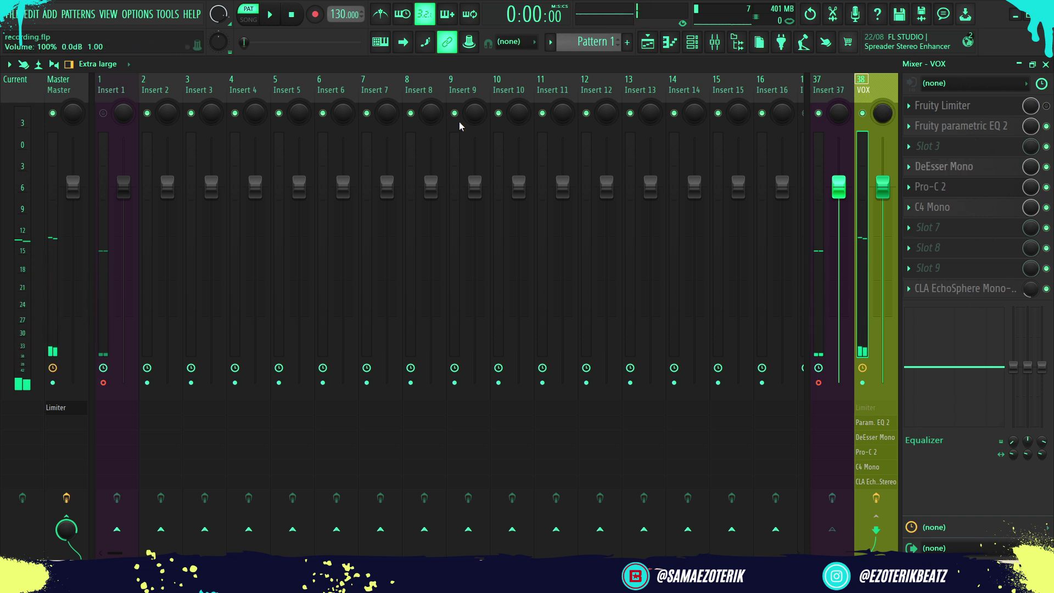
Route mixer track Insert 1 to Insert 2 and remove its direct routing to the Master.
left_click(120, 89)
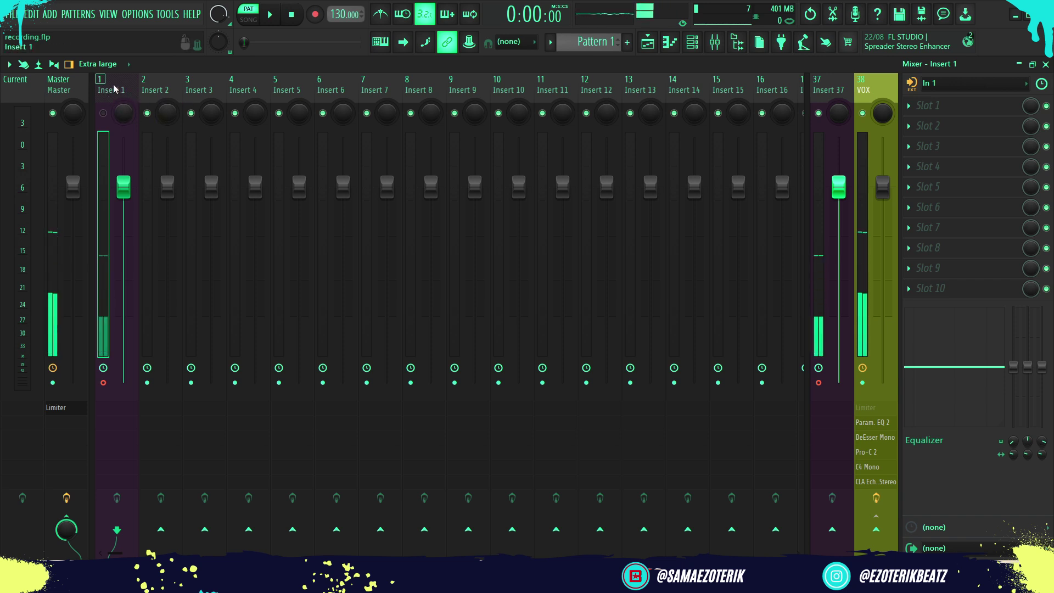
left_click(161, 529)
left_click(71, 517)
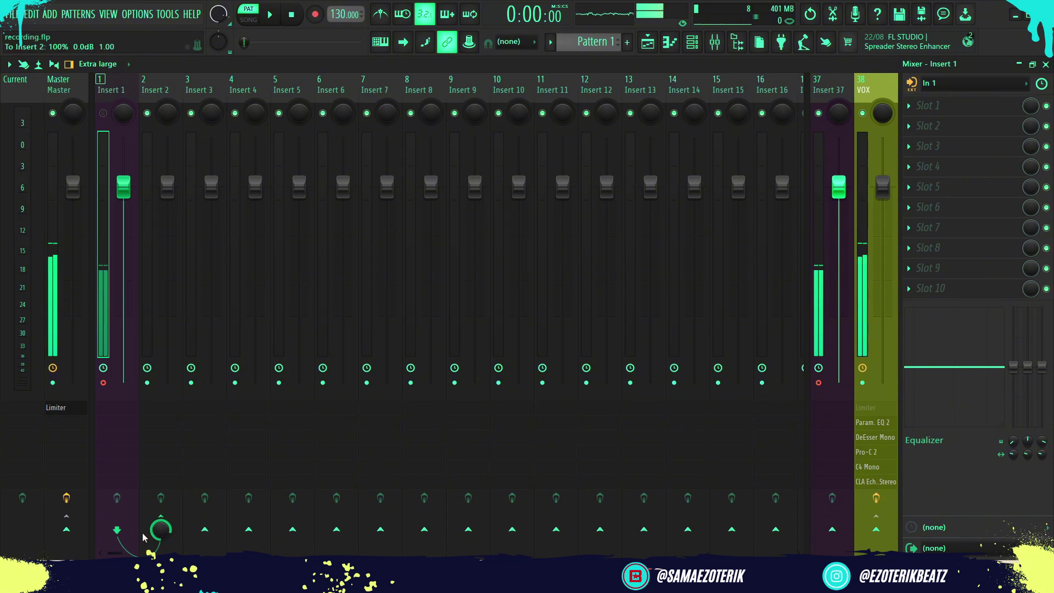
left_click(161, 528)
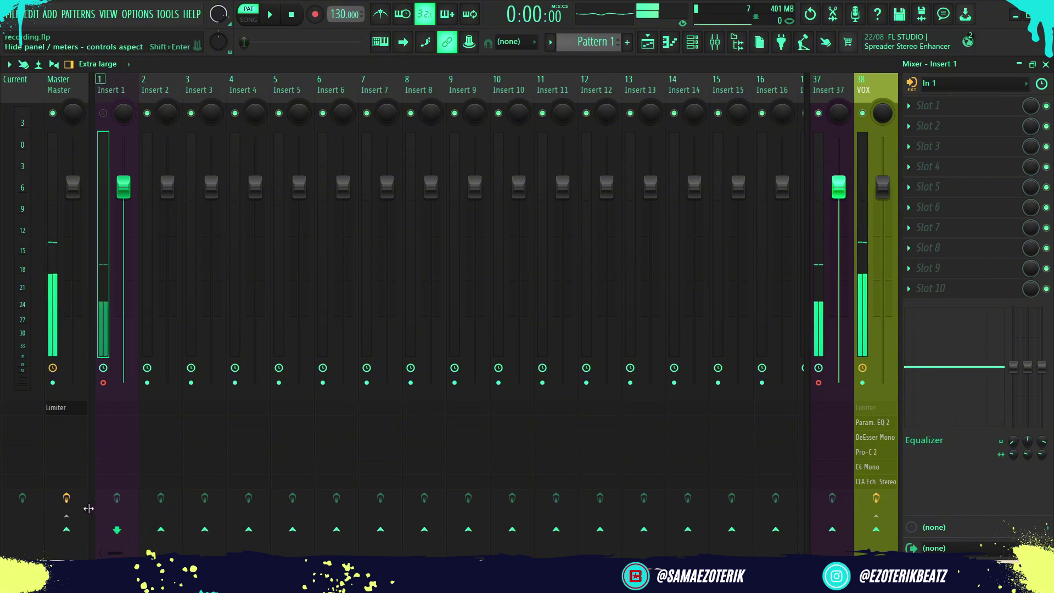
left_click(67, 529)
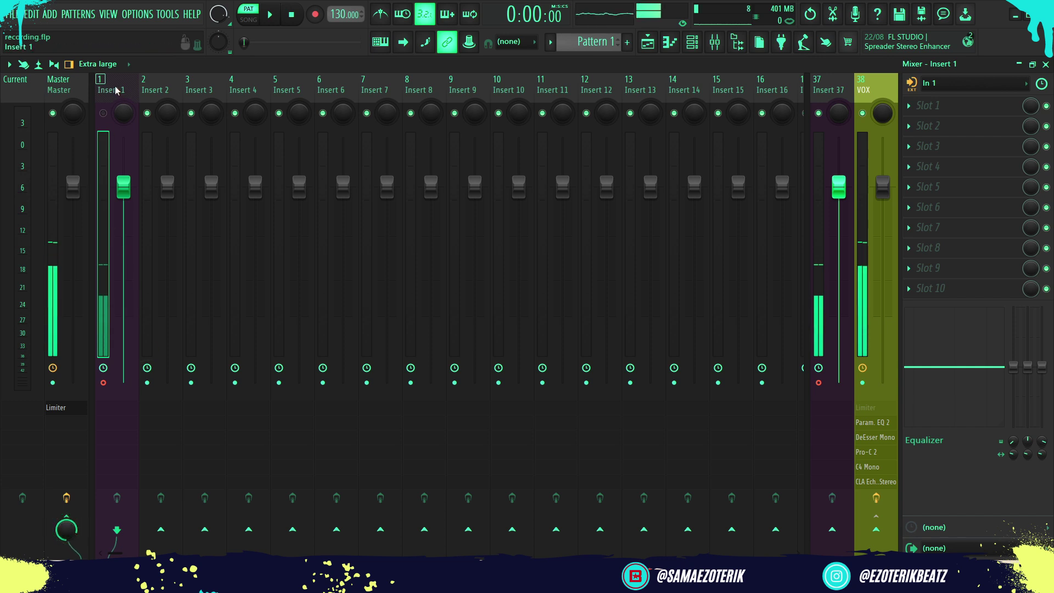
left_click(66, 527)
left_click(162, 531)
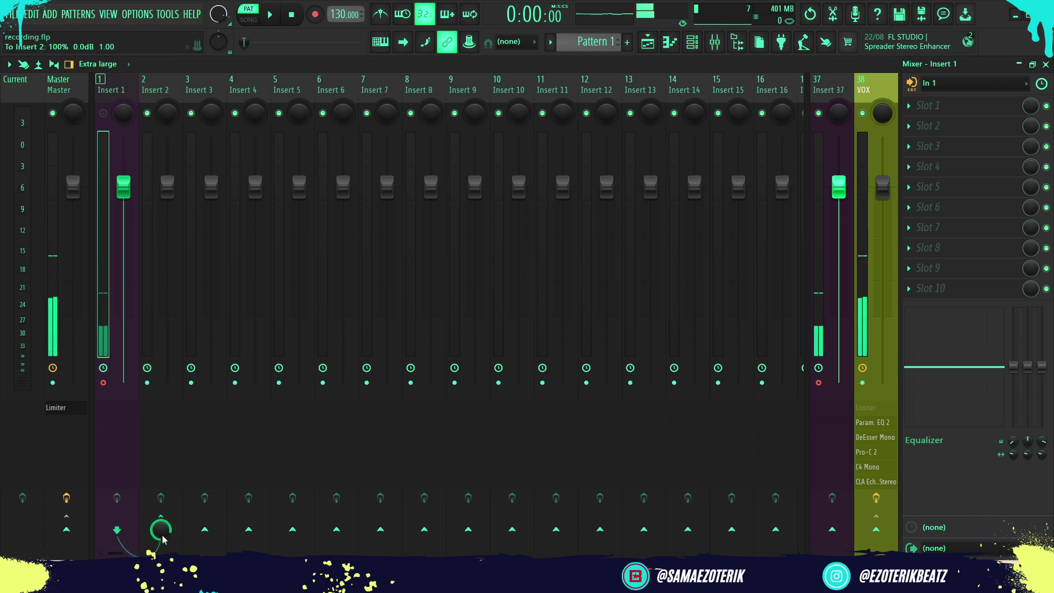
Find Fruity Limiter in the full plugin list and load it in the first effect slot of Insert 2.
left_click(160, 87)
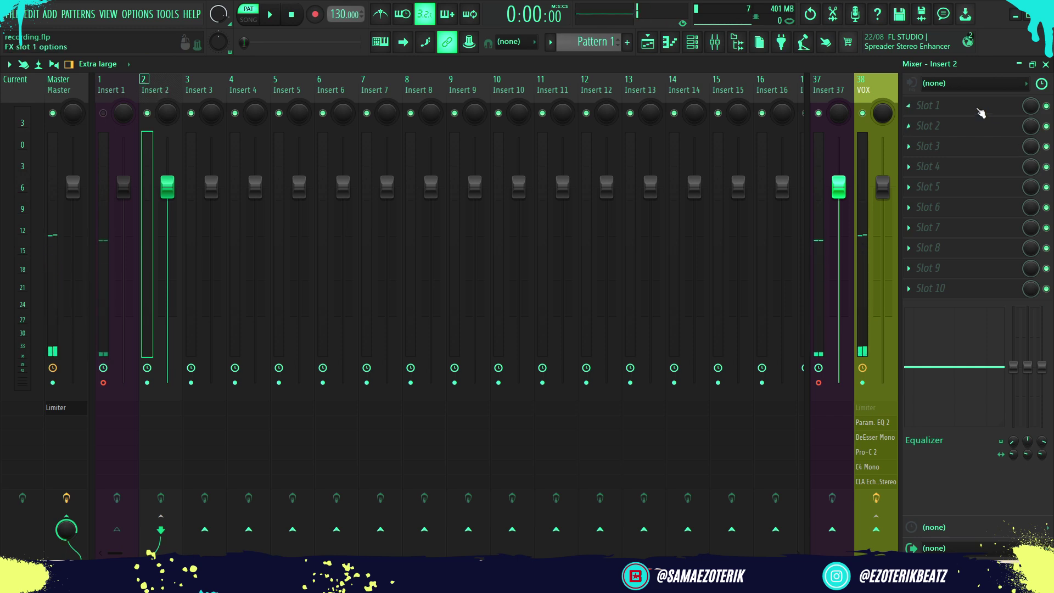
left_click(909, 110)
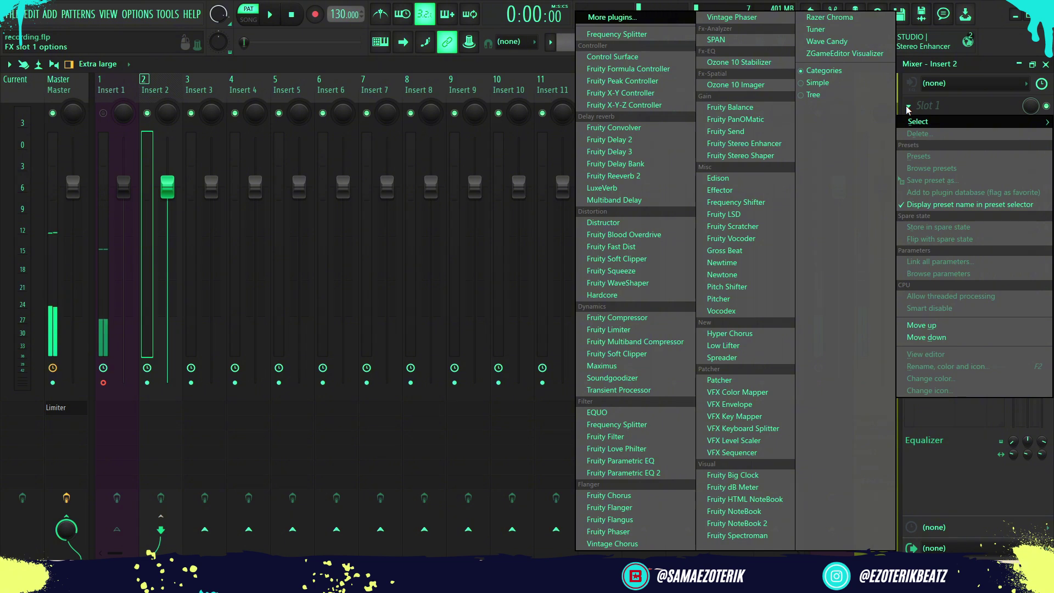
left_click(908, 110)
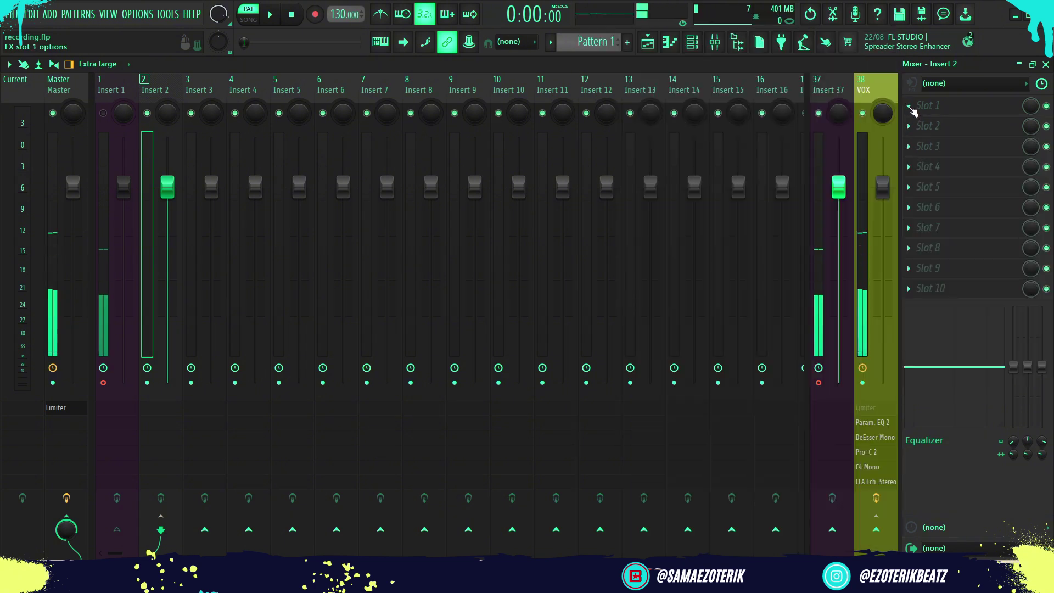
left_click(910, 109)
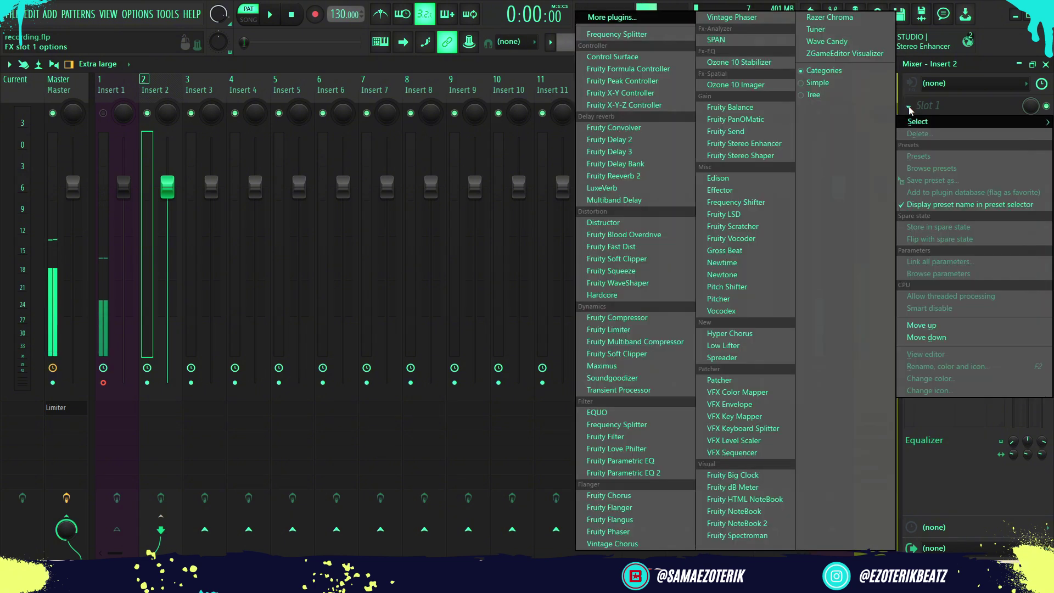
left_click(627, 20)
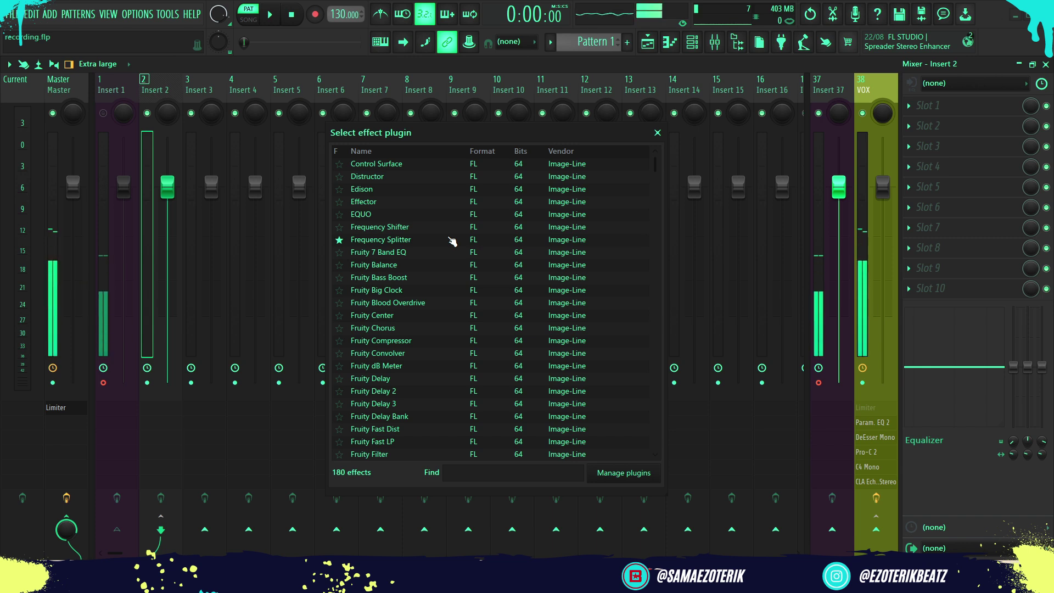
type("limi")
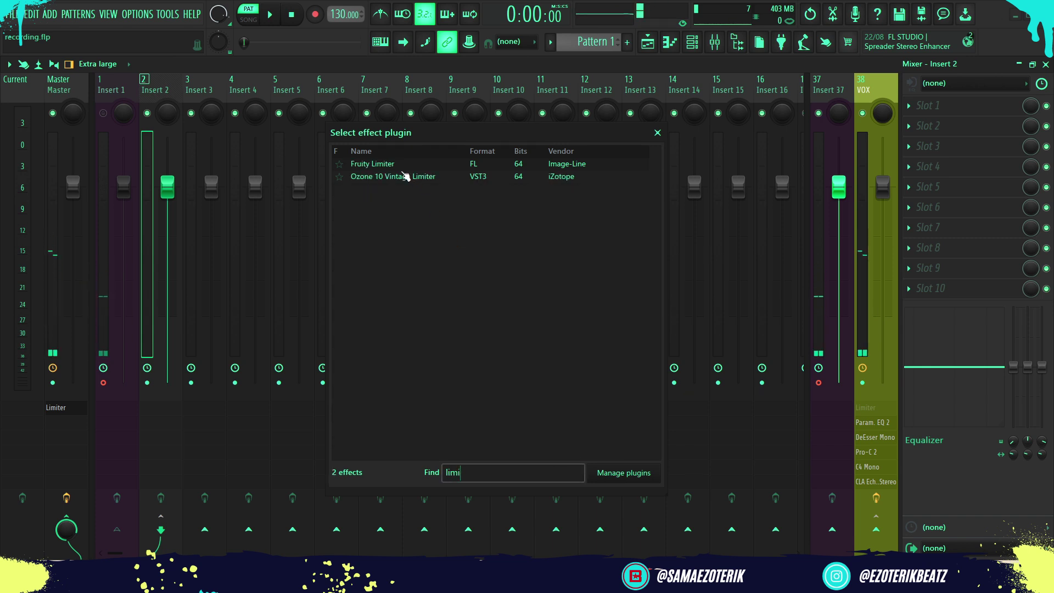
left_click(395, 163)
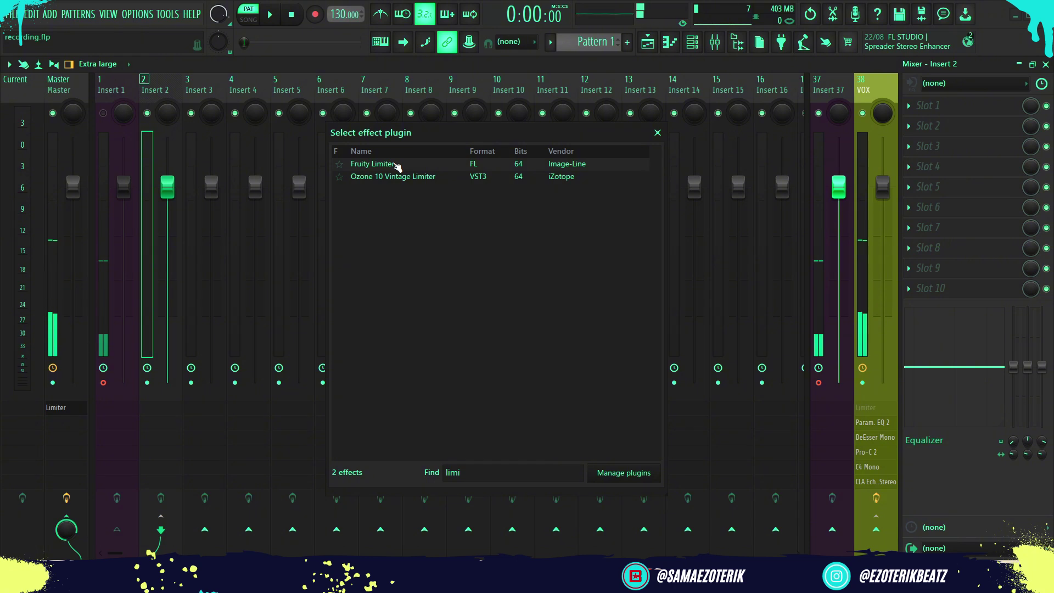
double_click(394, 164)
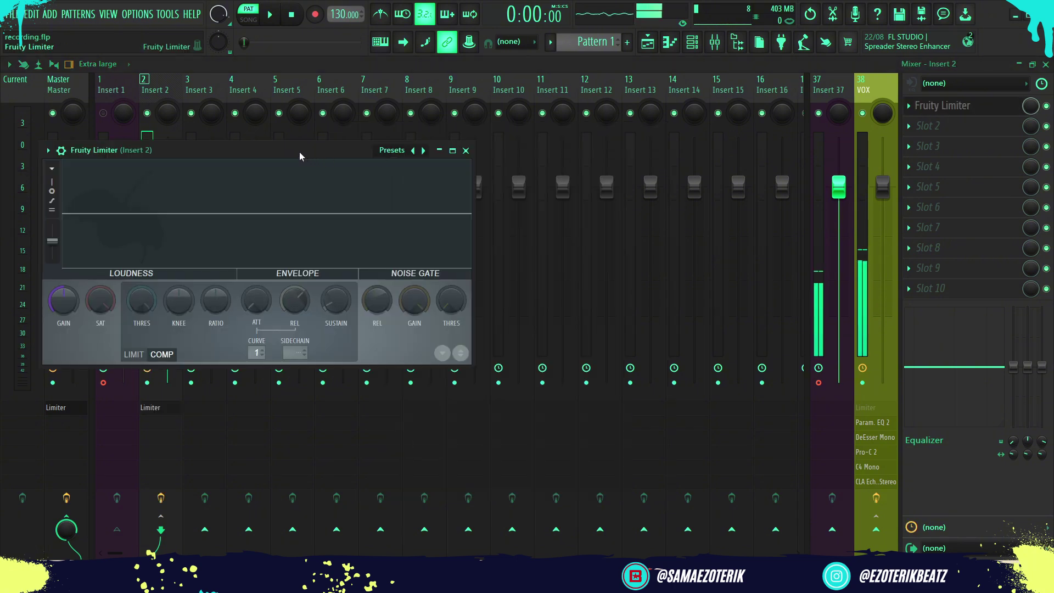
Load the Noise gate preset in Insert 2's Fruity Limiter and close the plugin window.
left_click_drag(300, 157, 336, 172)
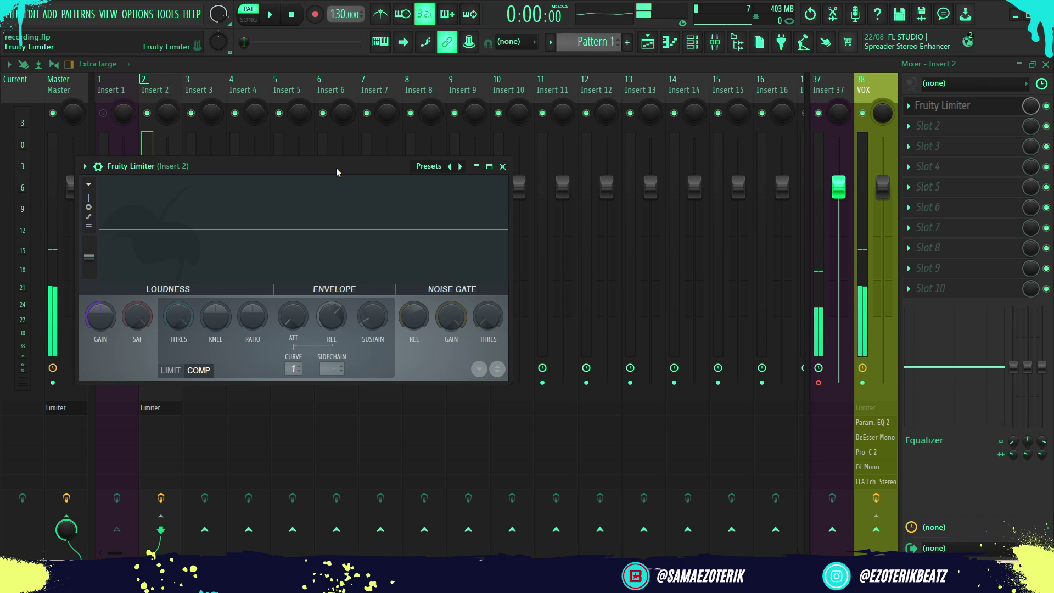
left_click(434, 169)
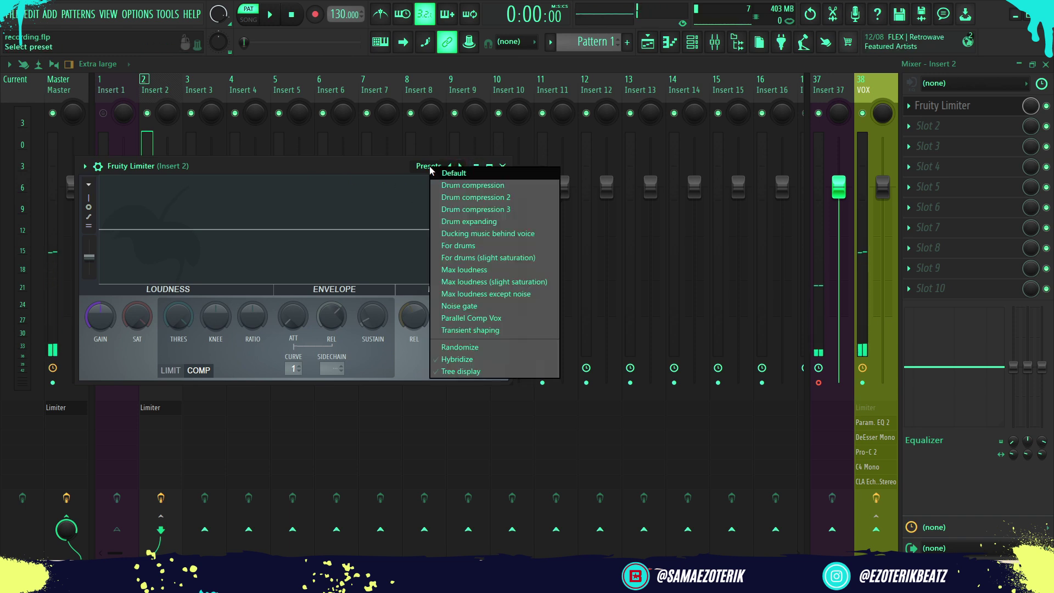
left_click(470, 306)
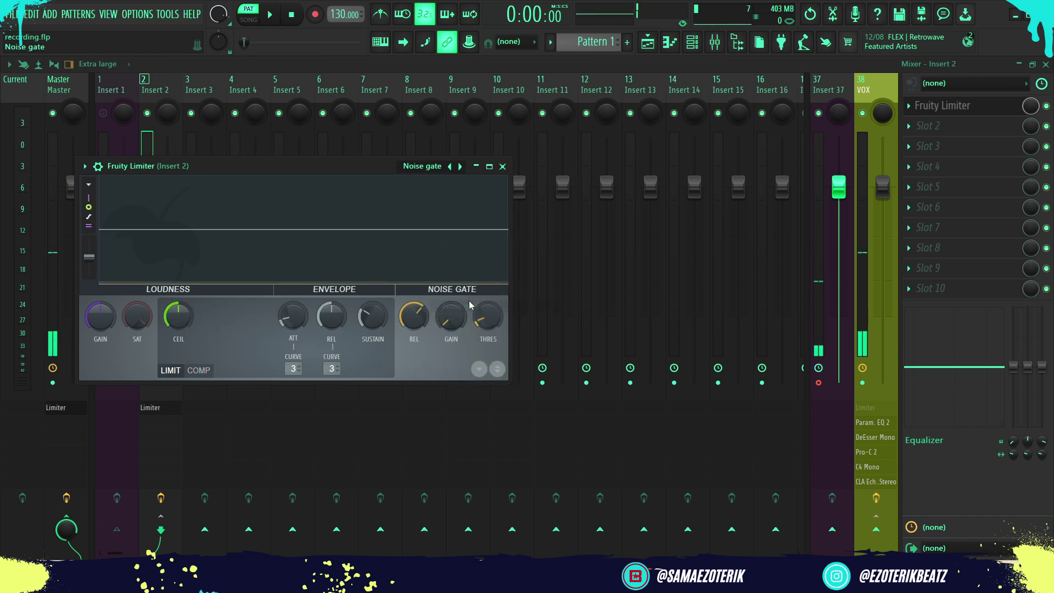
left_click(502, 166)
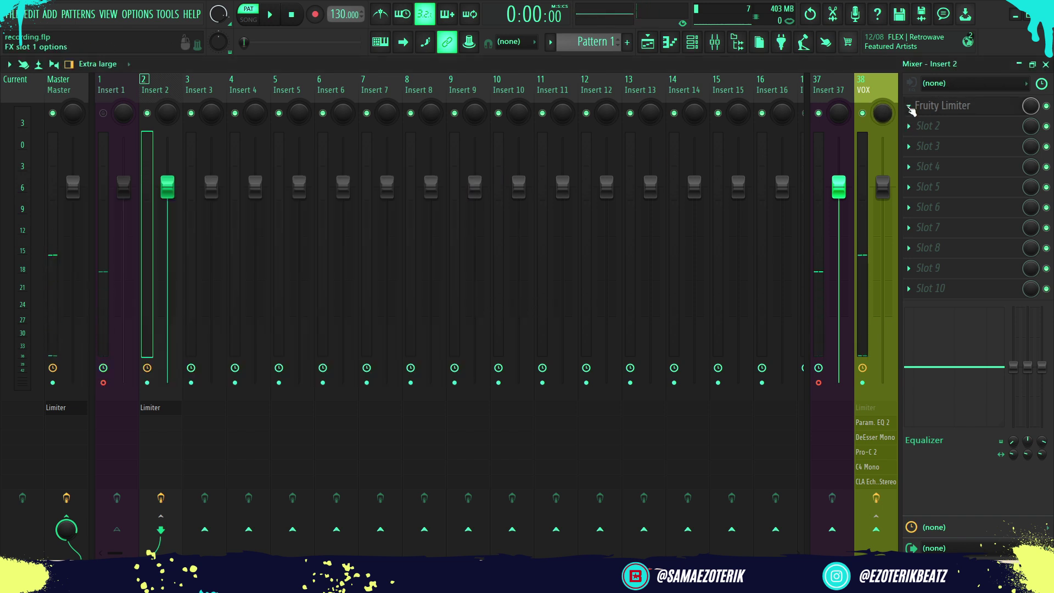
Rename the Fruity Limiter in Insert 2's first effect slot to NOISE GATE.
left_click(912, 109)
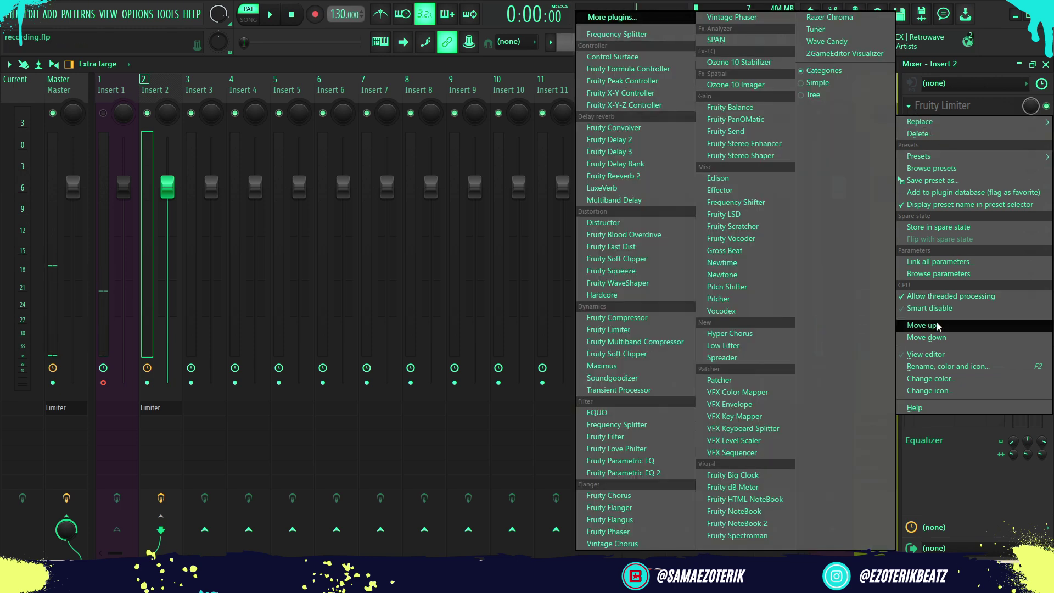
left_click(935, 366)
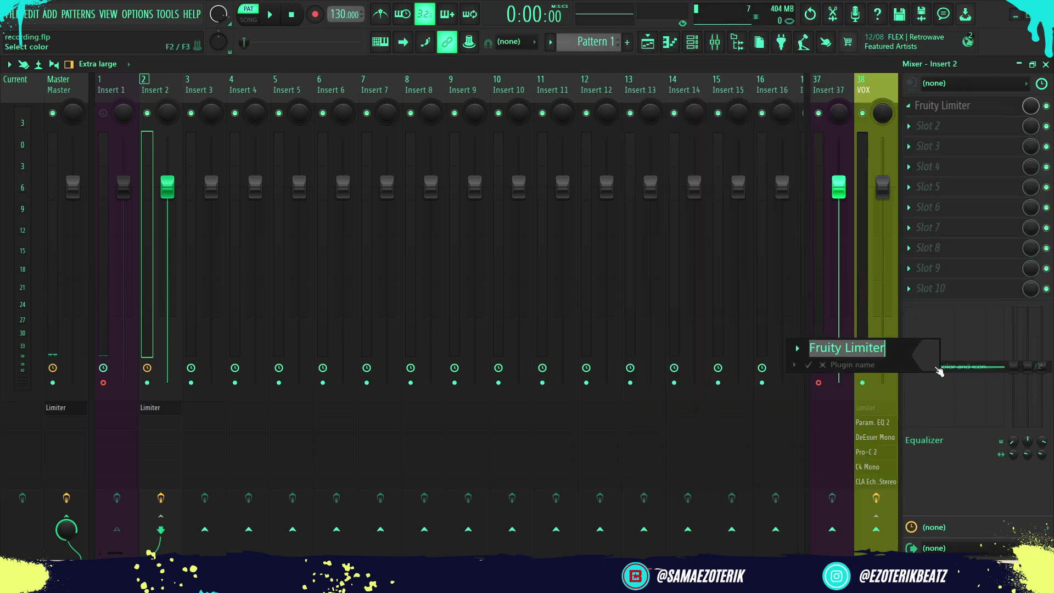
type("NOISE GATE")
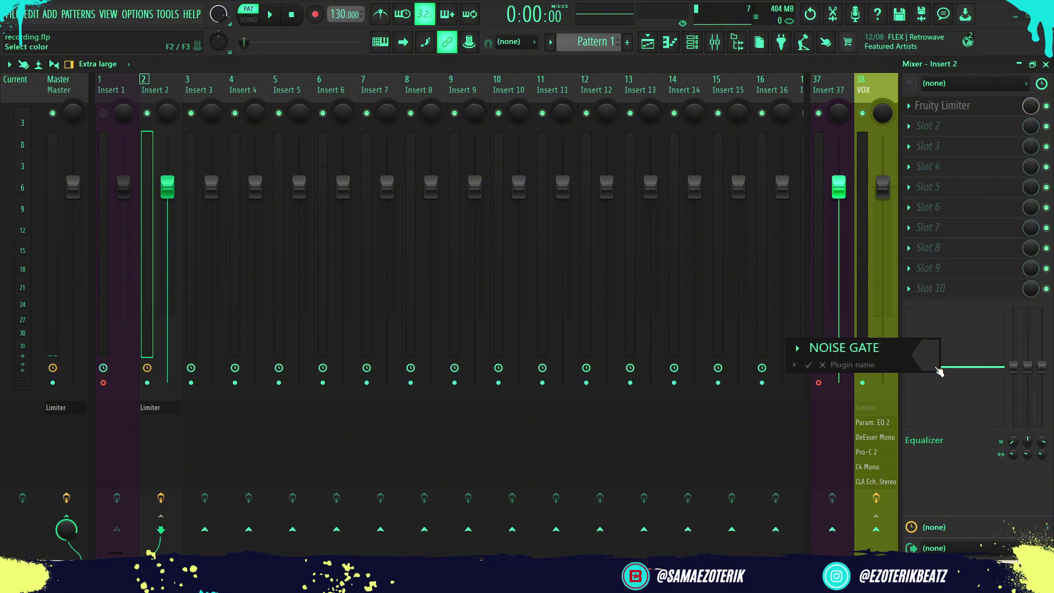
key("Return")
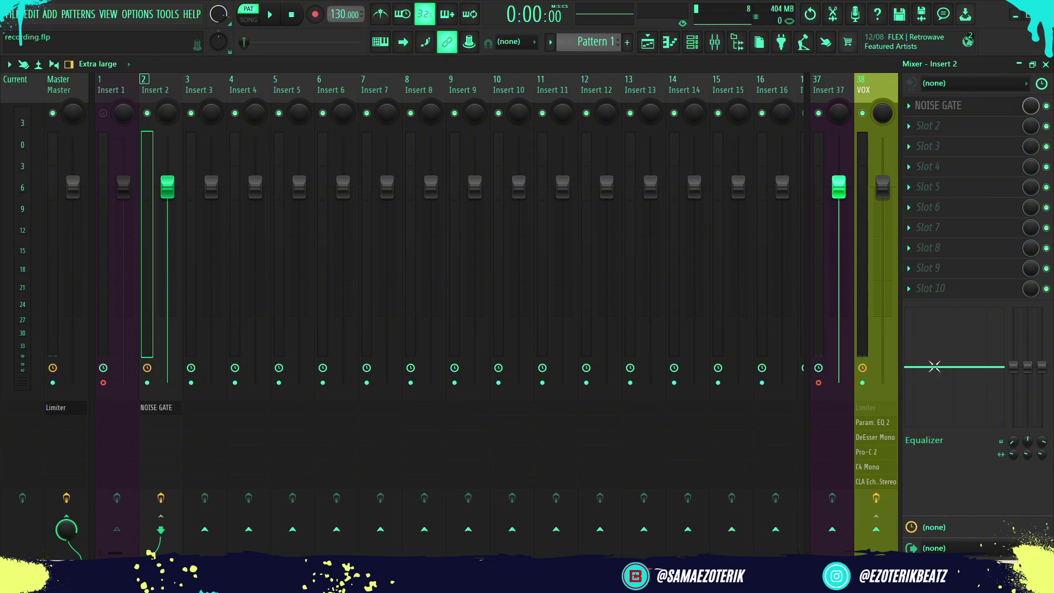
Find Auto-Tune EFX in the full plugin list and load it in the second effect slot of Insert 2.
left_click(923, 135)
left_click(630, 20)
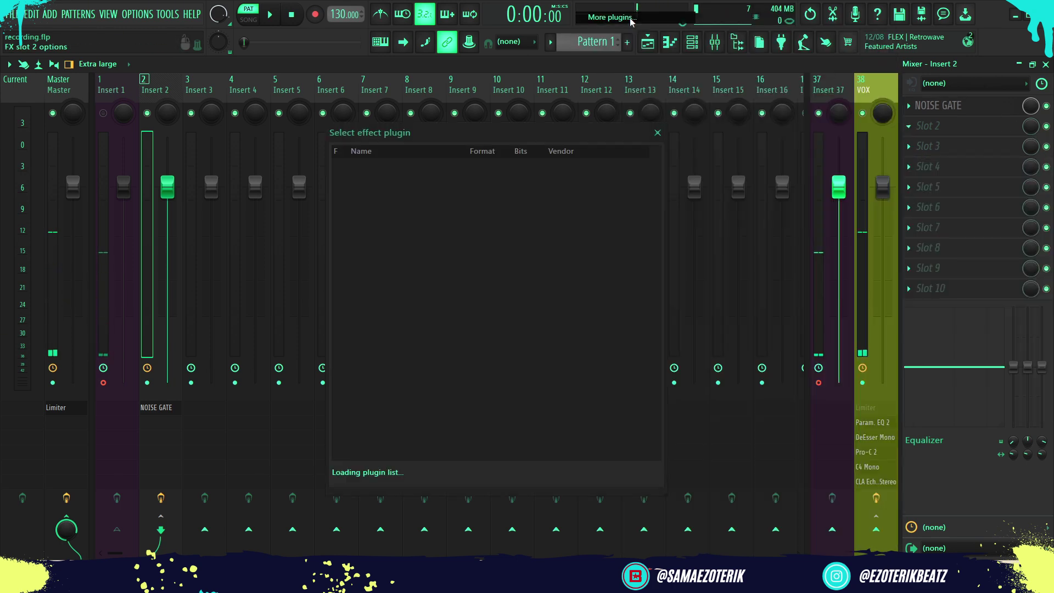
type("AUTO")
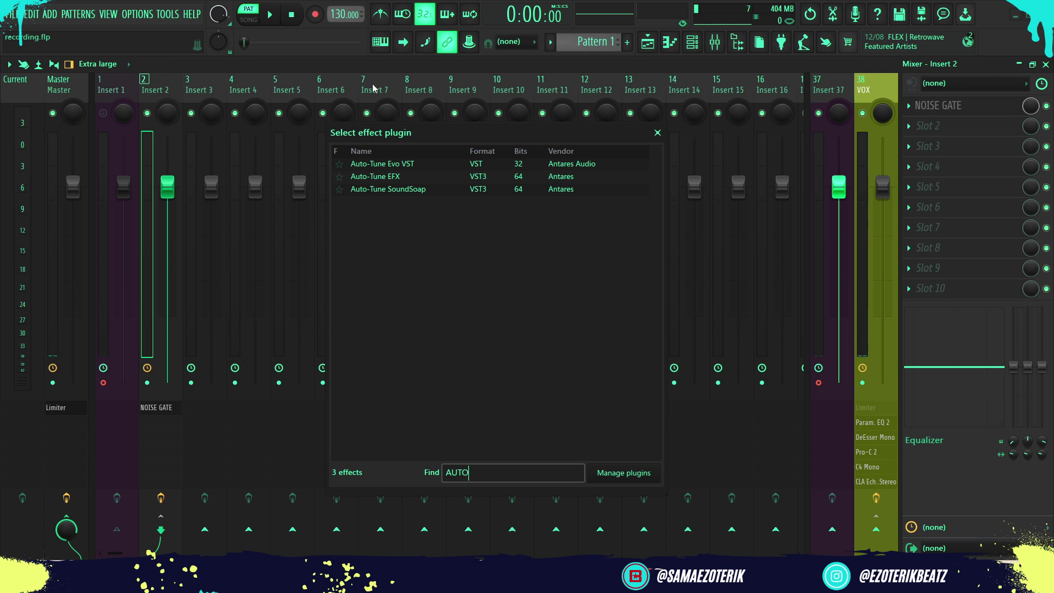
left_click(381, 167)
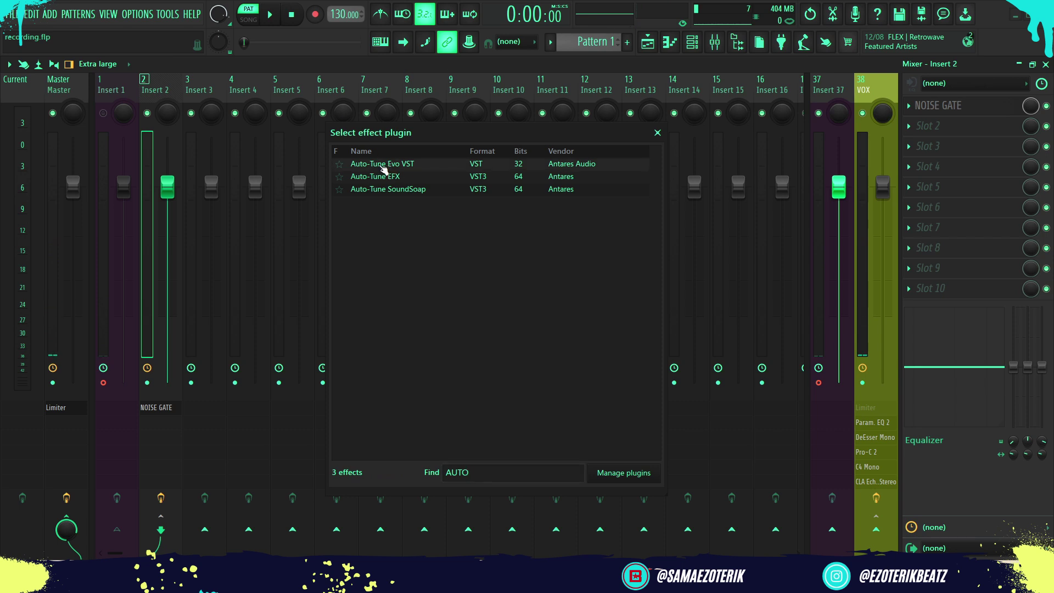
double_click(386, 177)
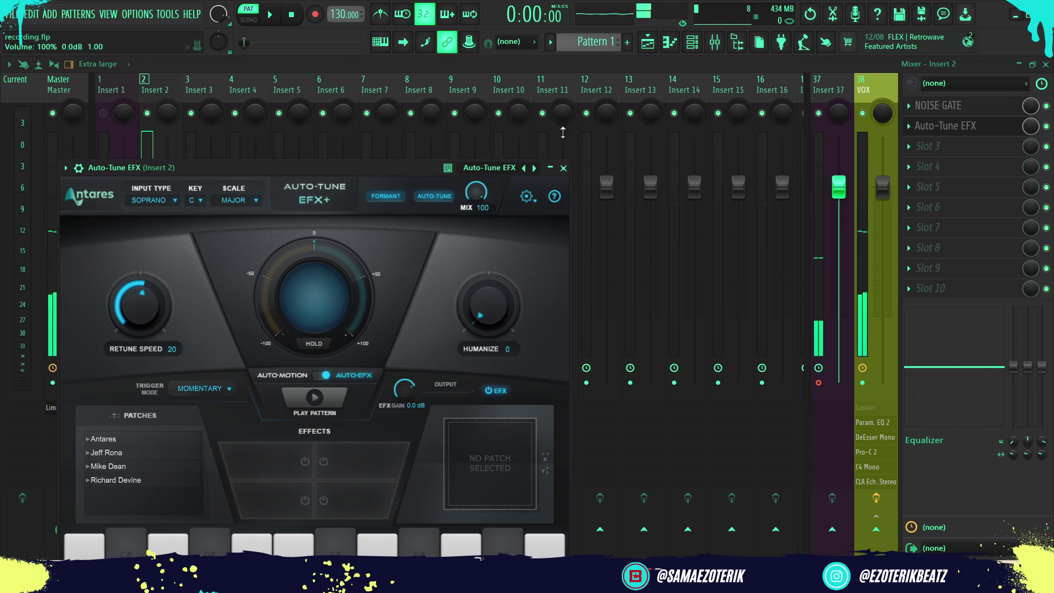
Close the Auto-Tune window and replace Auto-Tune EFX in Insert 2's second effect slot with Pitcher from the full plugin list.
left_click(563, 167)
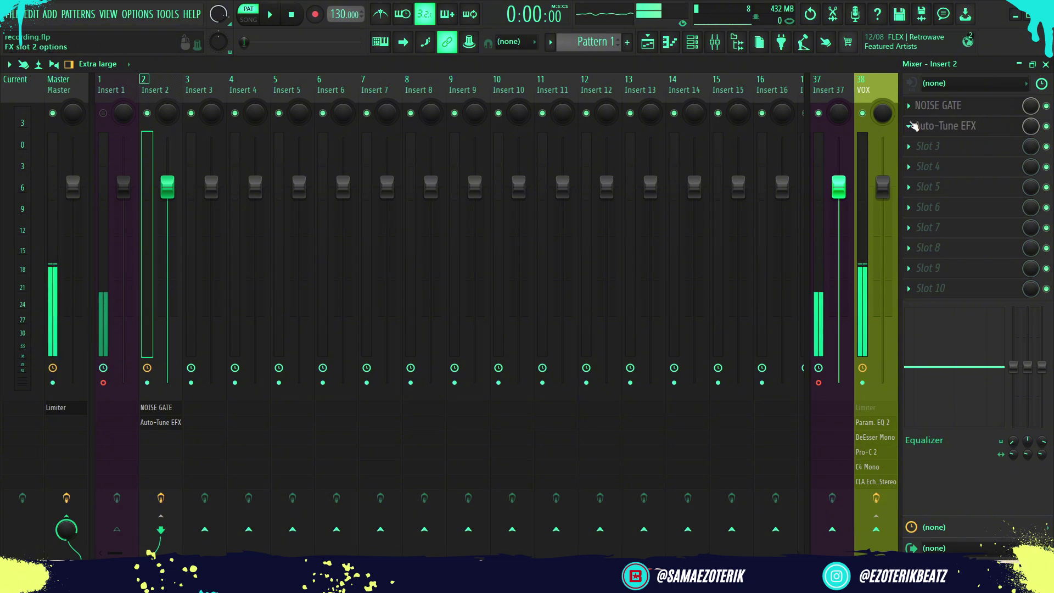
left_click(913, 128)
mouse_move(932, 143)
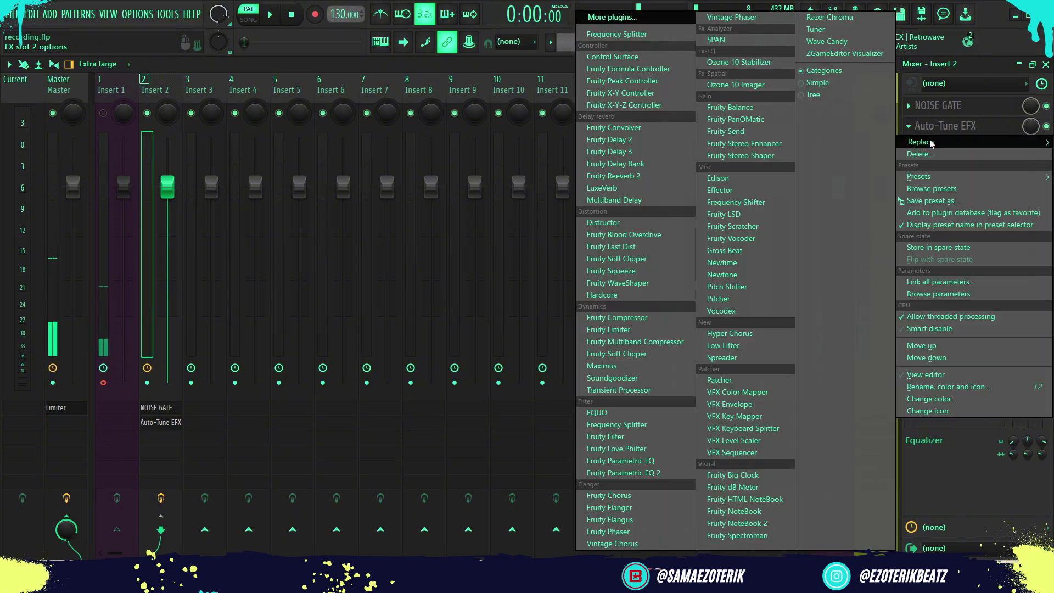
left_click(629, 18)
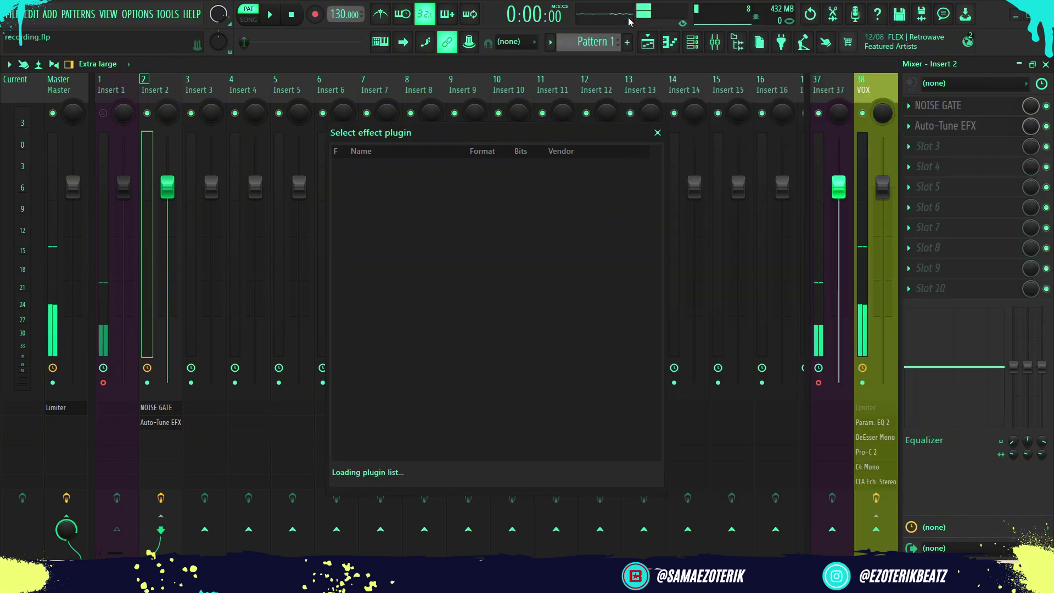
type("PIT")
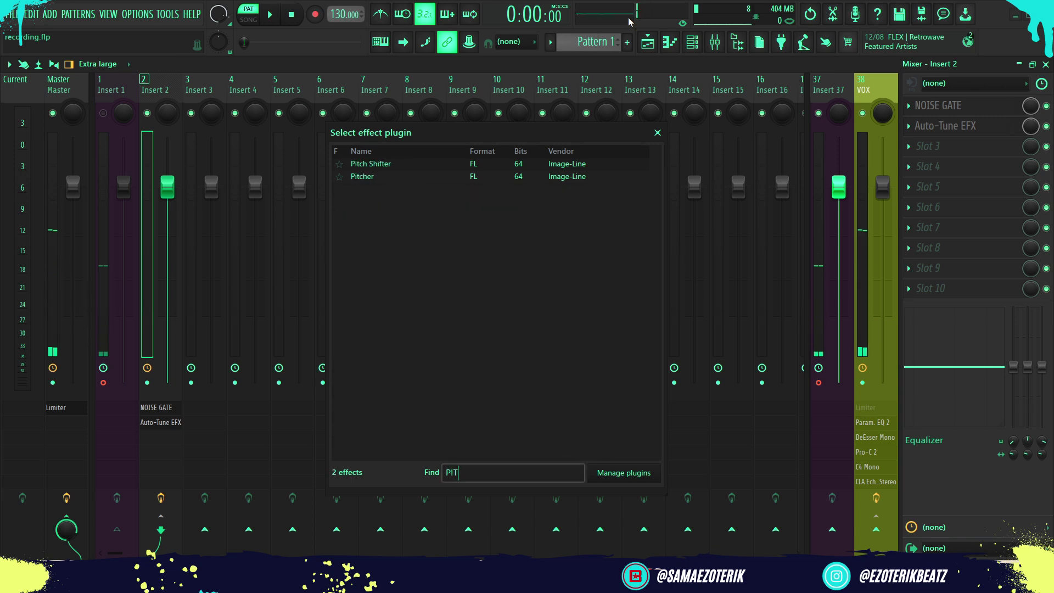
type("CHE")
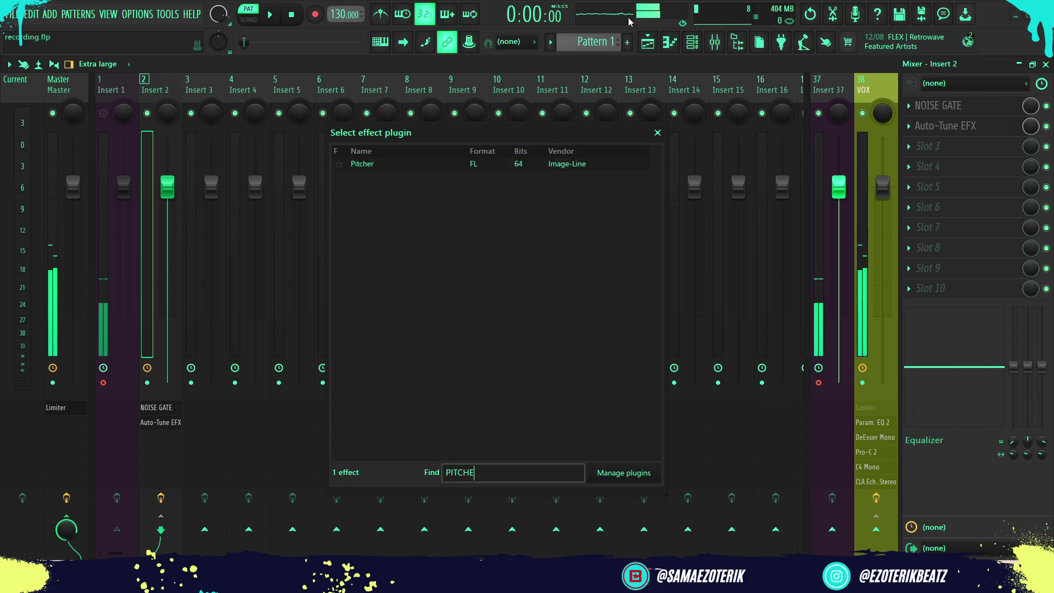
double_click(452, 163)
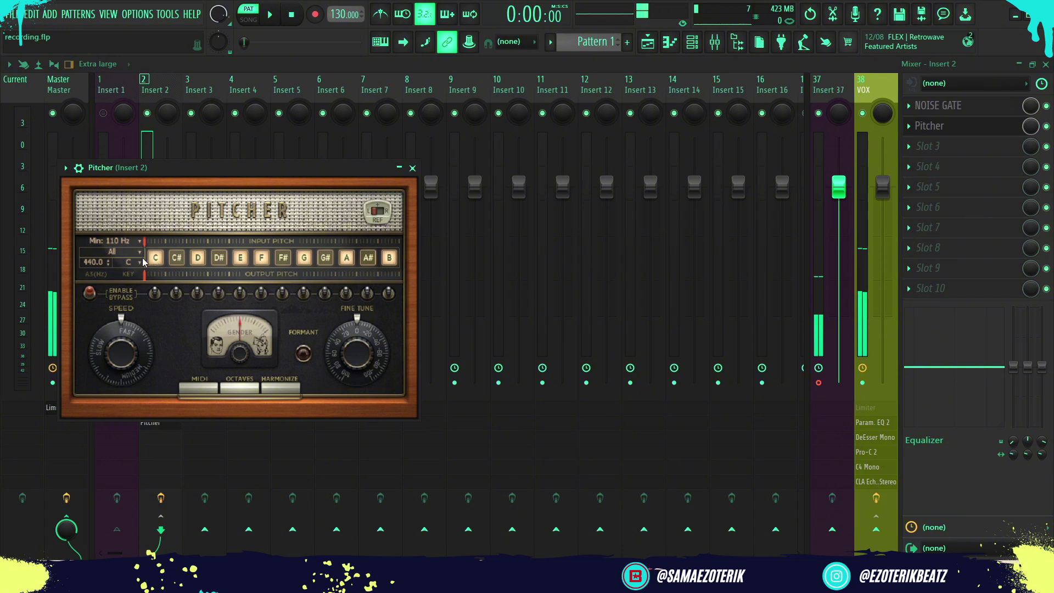
Set Pitcher's scale to Minor and its key to C#, and close the plugin window.
left_click(118, 252)
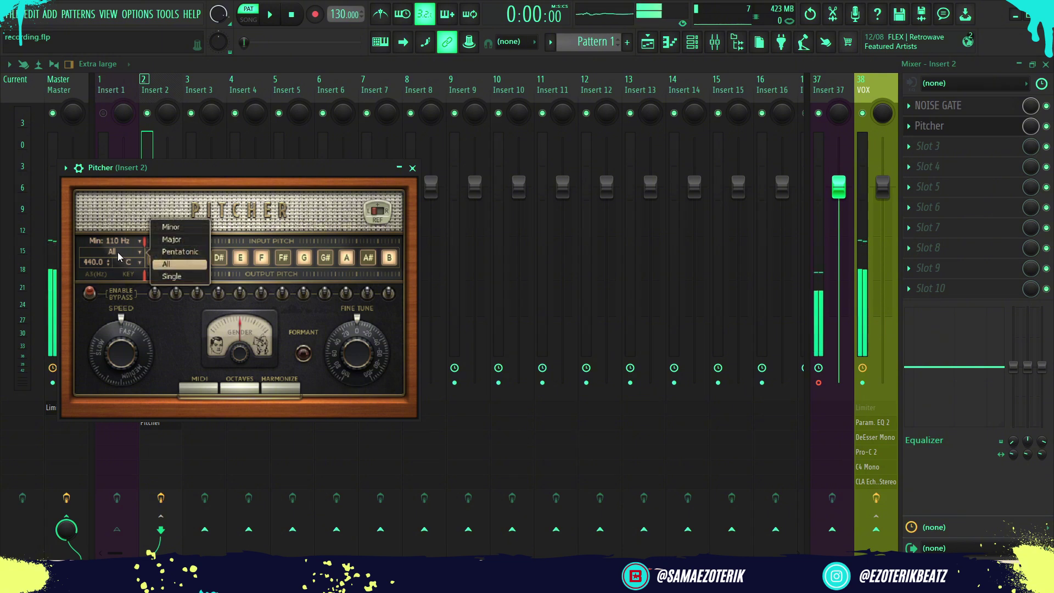
left_click(186, 226)
left_click(142, 262)
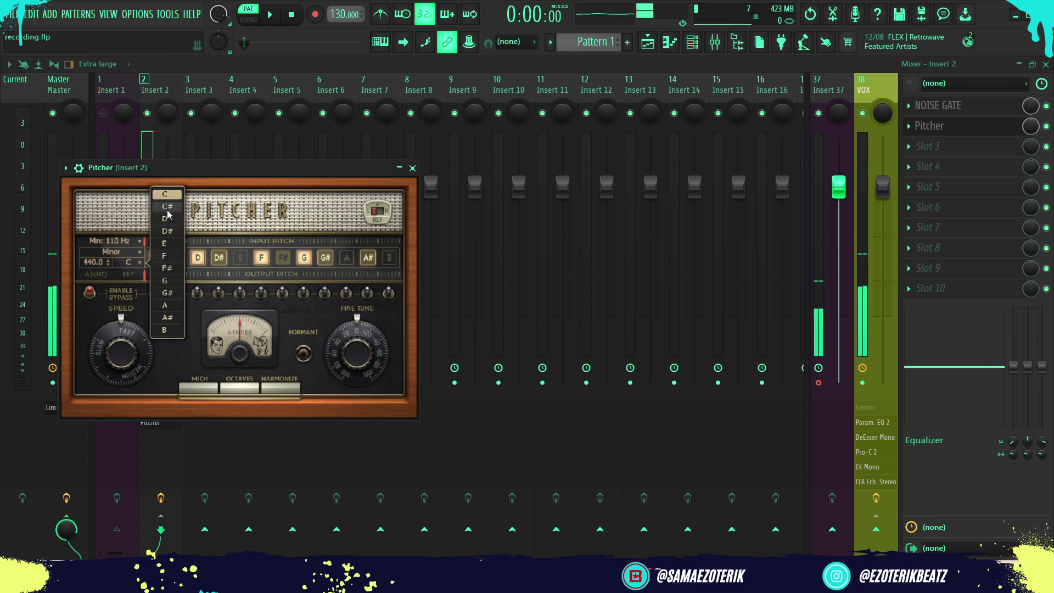
left_click(167, 207)
left_click(132, 261)
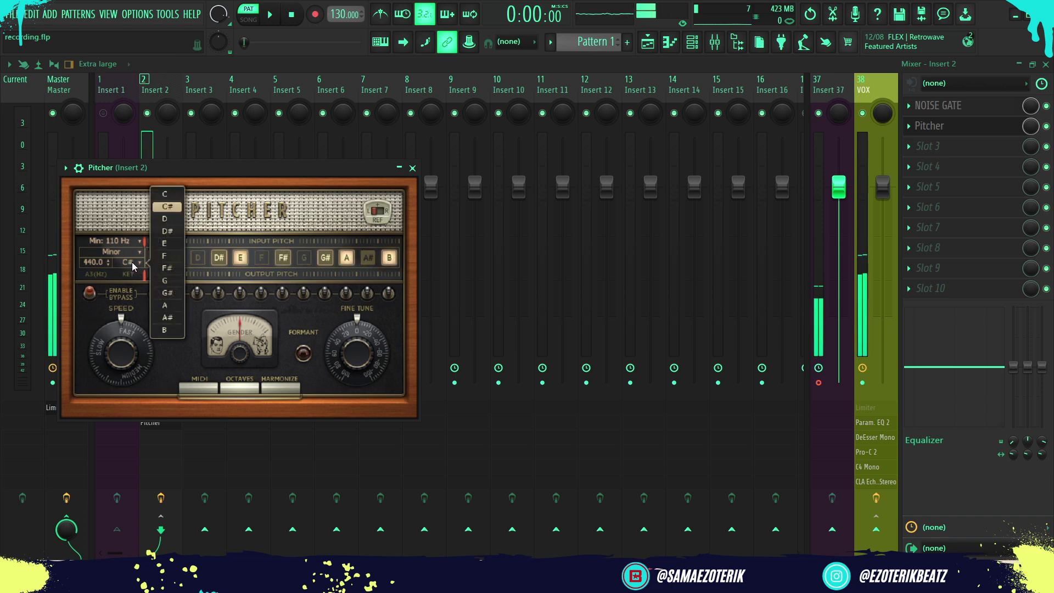
left_click(131, 262)
left_click(122, 255)
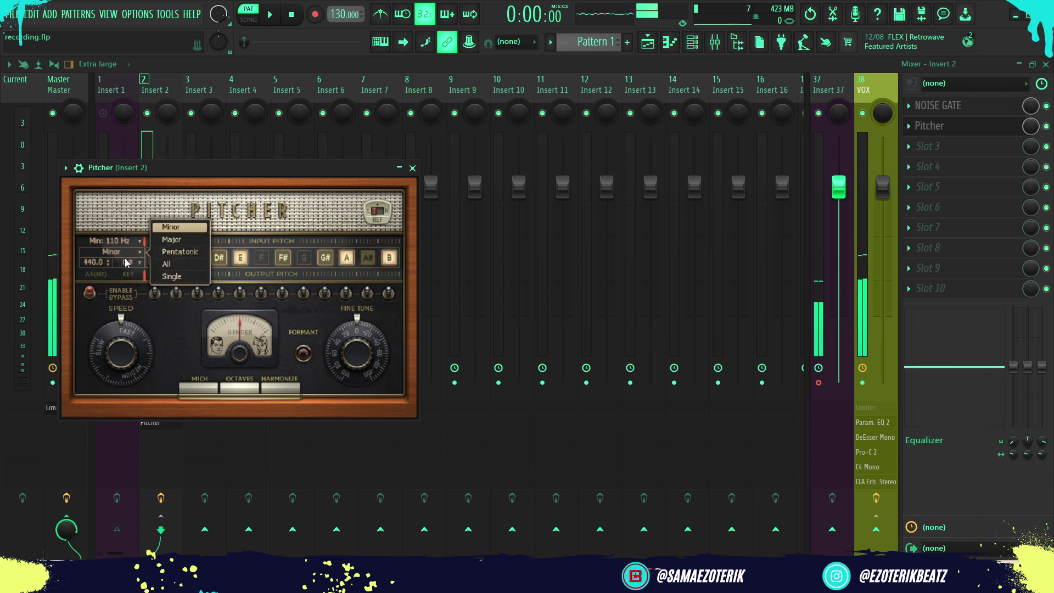
left_click(131, 265)
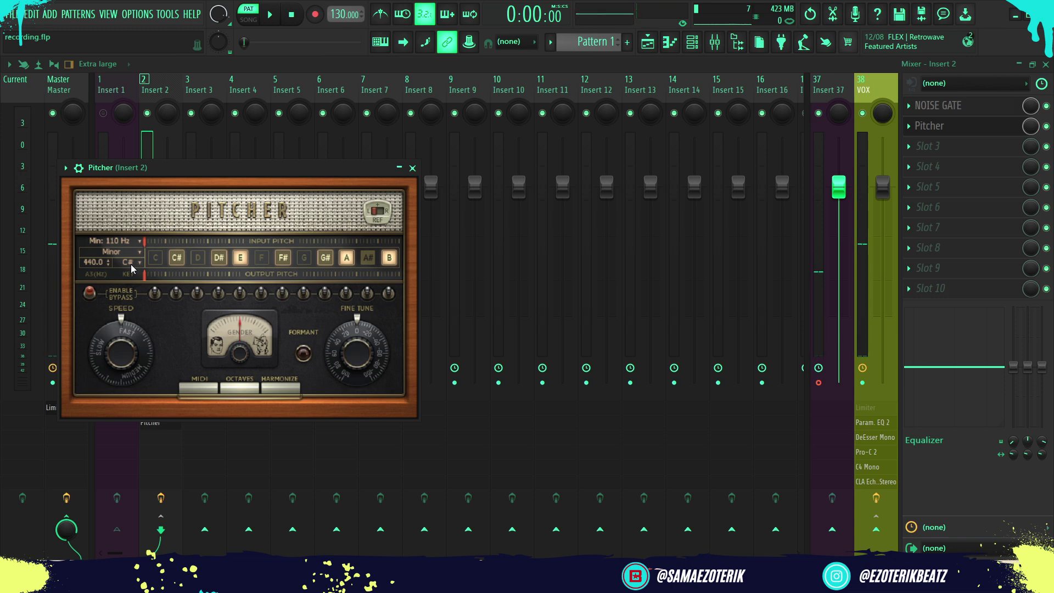
left_click(412, 168)
Load Fruity Parametric EQ 2 in the third effect slot of Insert 2 and close its window.
left_click(930, 147)
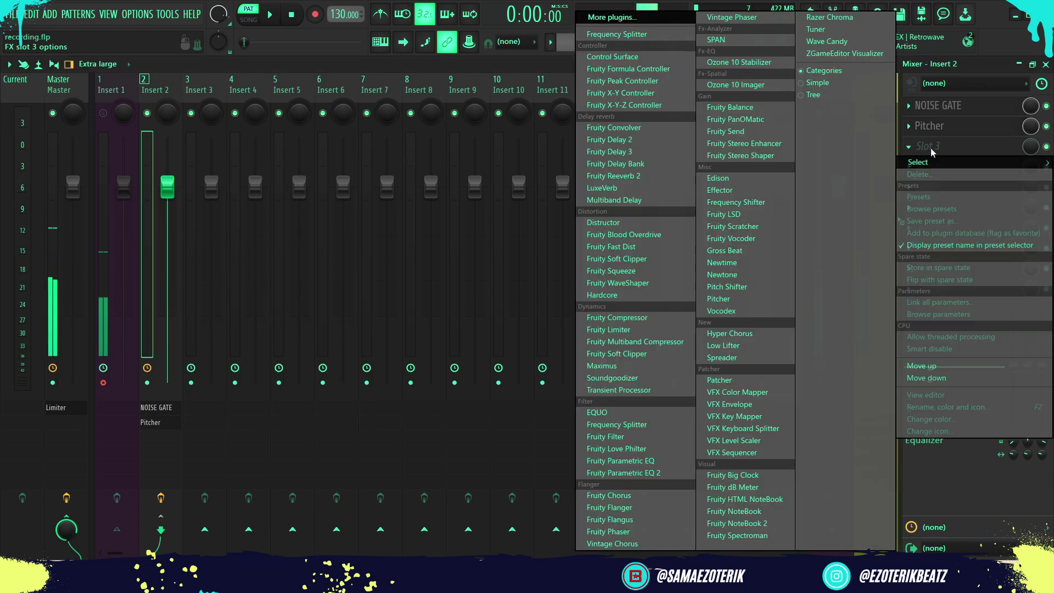
left_click(625, 472)
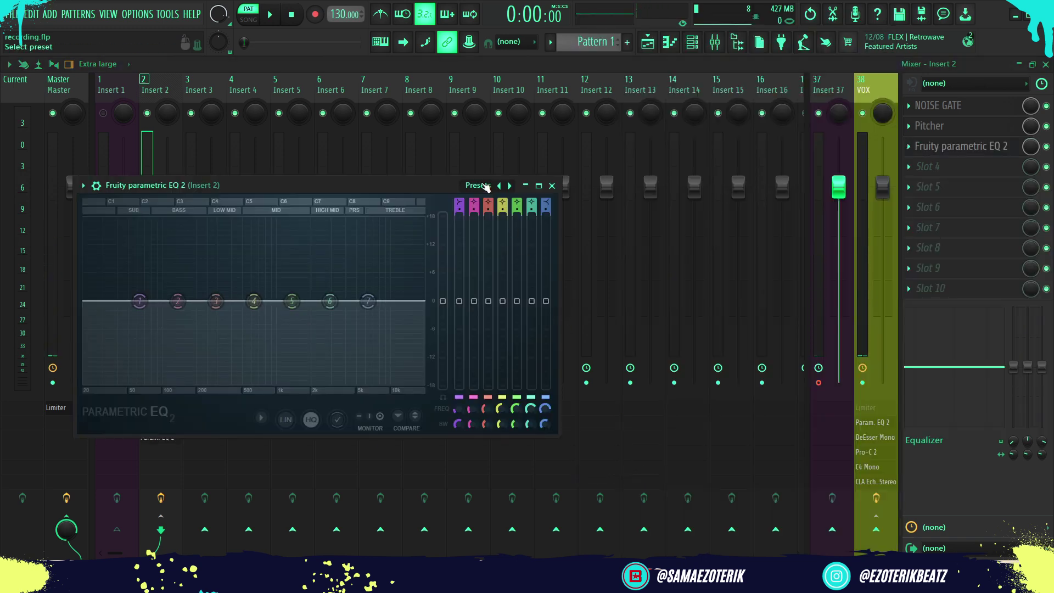
left_click(551, 186)
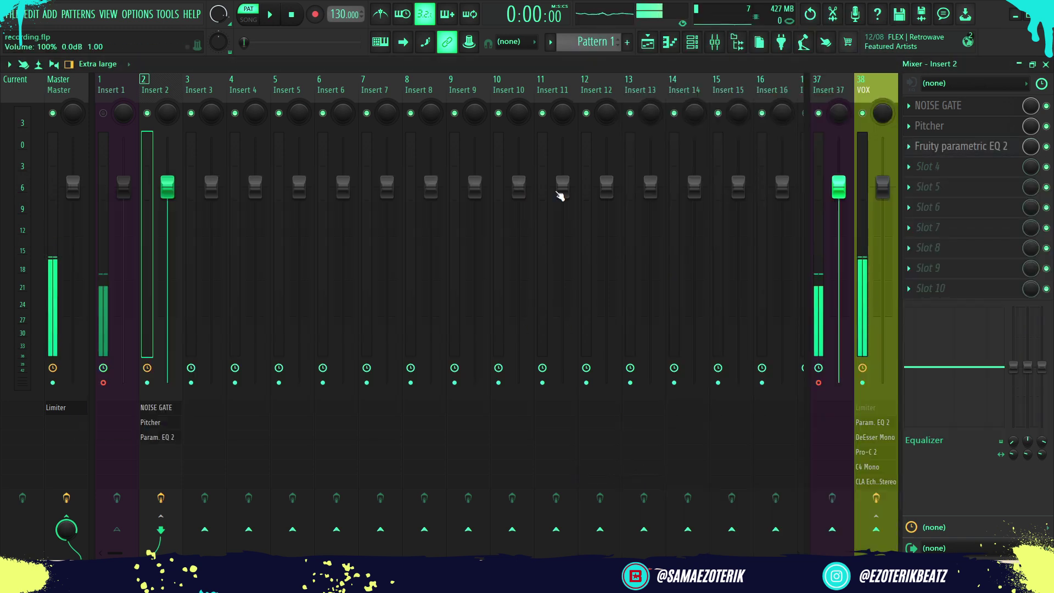
Find Maximus in the full plugin list and load it in the fourth effect slot of Insert 2.
left_click(928, 168)
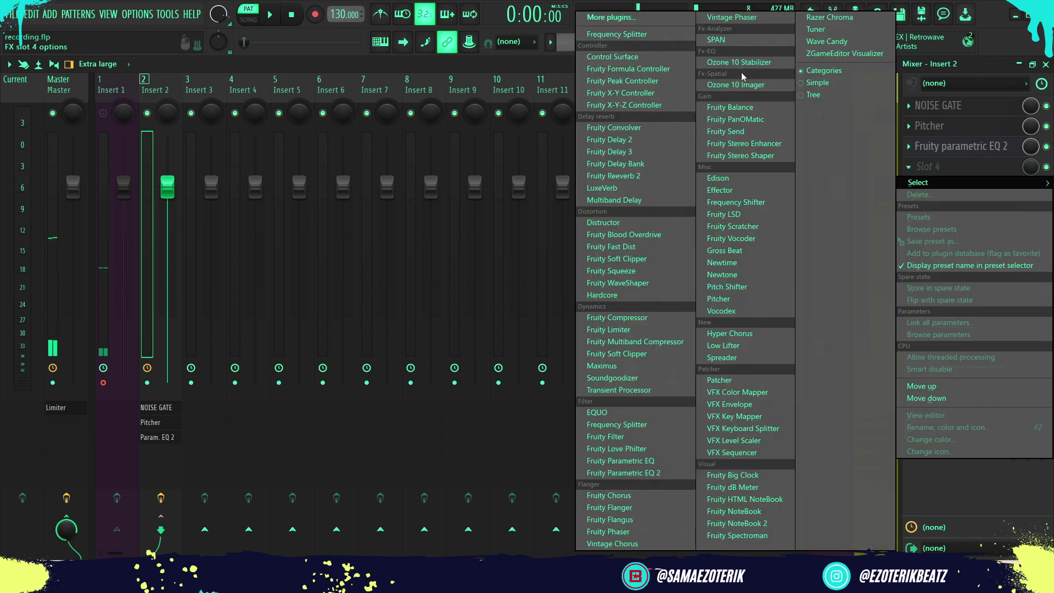
left_click(645, 20)
type("DES")
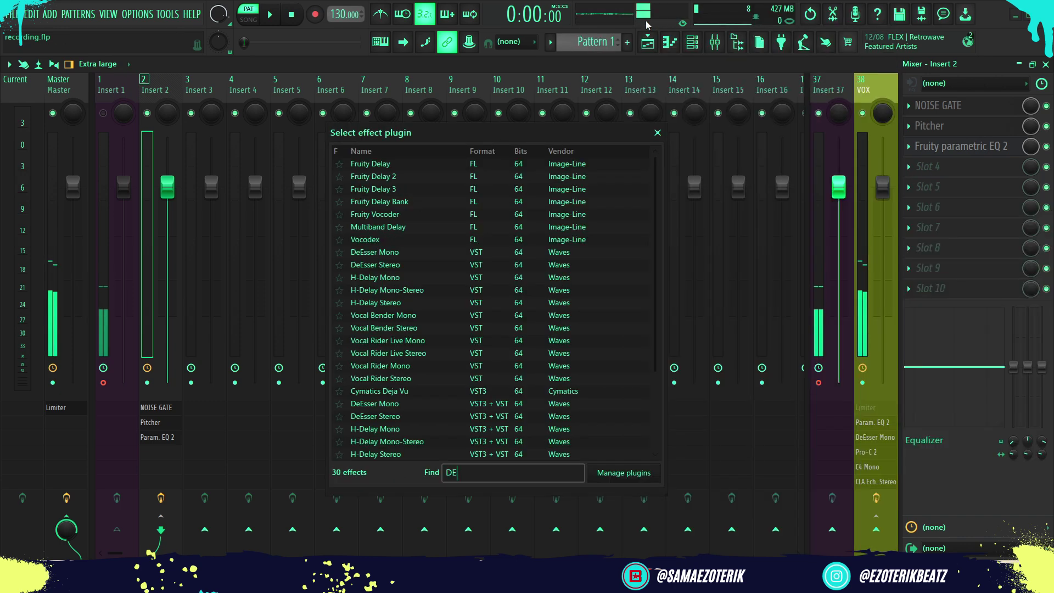
key("BackSpace")
key("BackSpace")
key("BackSpace")
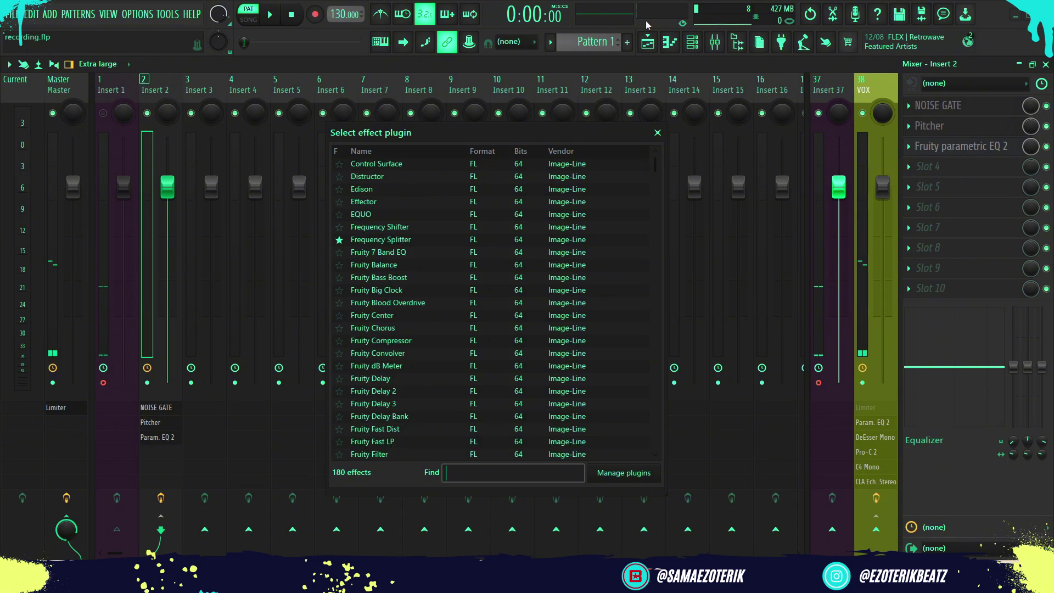
type("MAXIM")
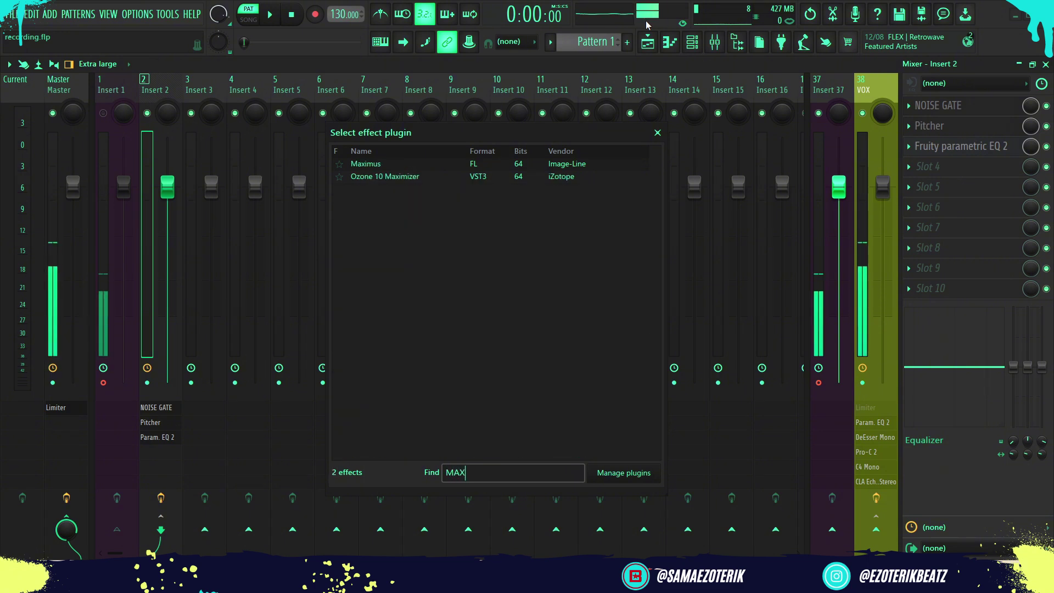
double_click(478, 165)
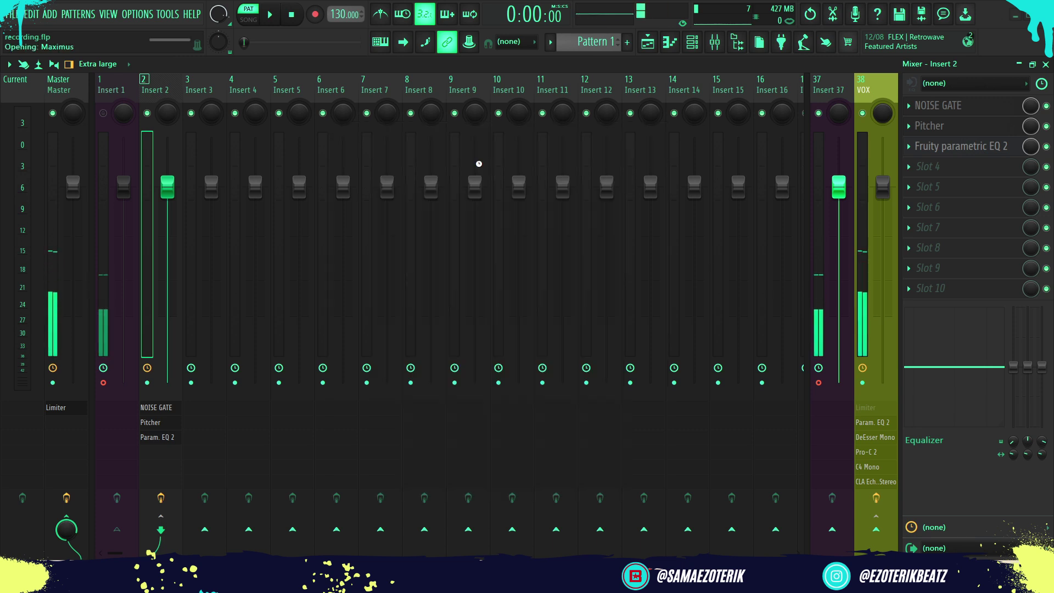
Load the De-esser narrow-band preset in Insert 2's Maximus and close the plugin window.
left_click(449, 205)
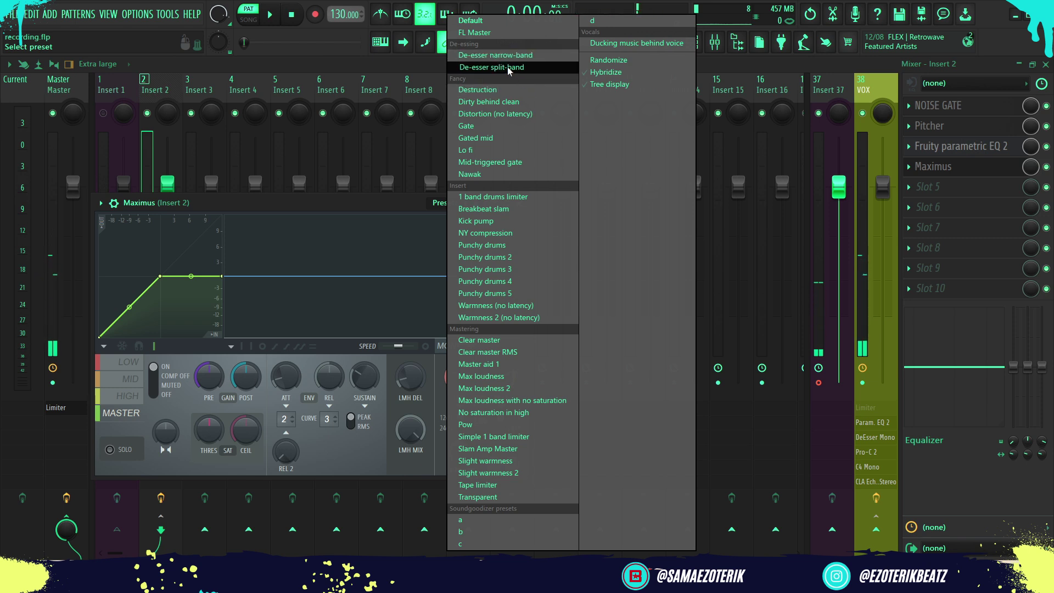
left_click(495, 55)
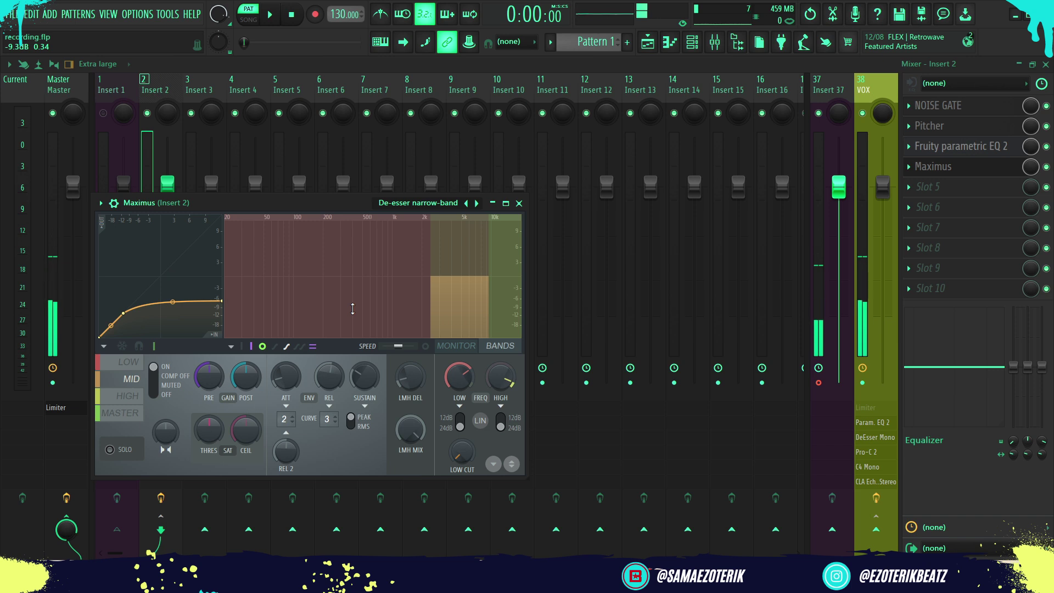
left_click(518, 204)
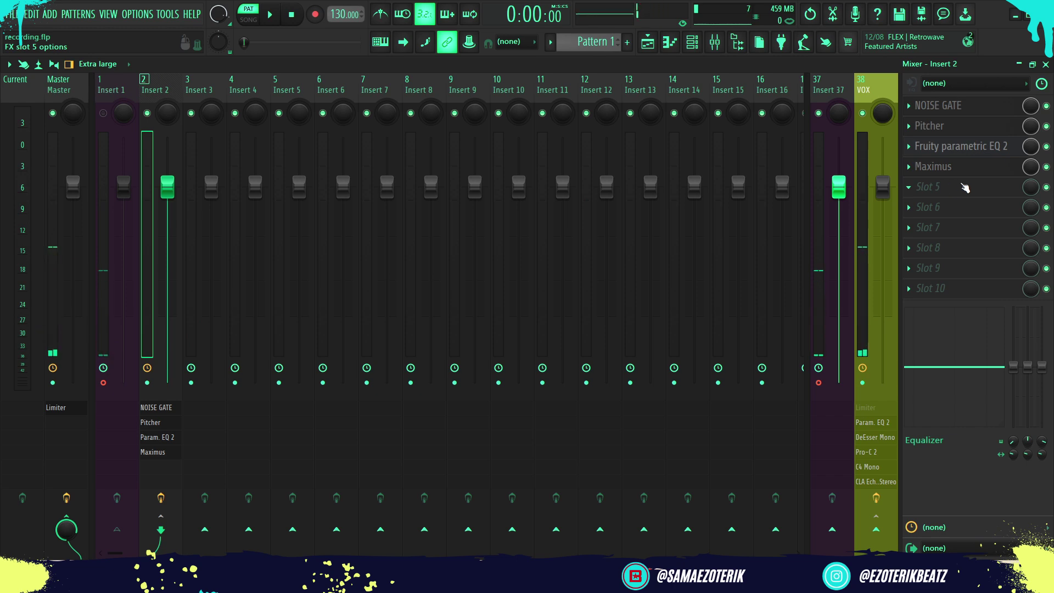
Rename the Maximus in Insert 2's fourth effect slot to DE ESSER.
left_click(910, 166)
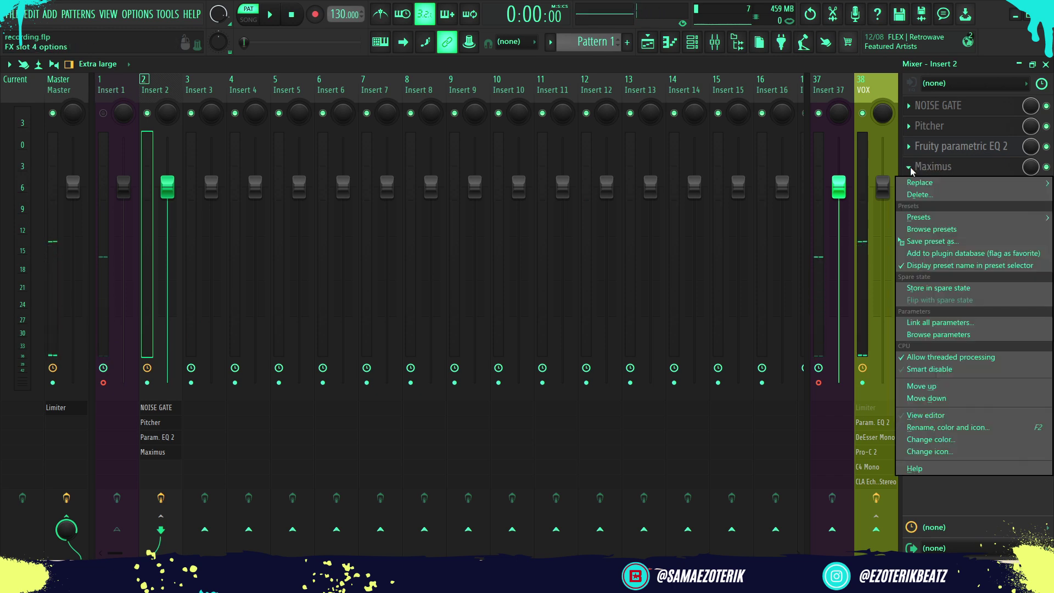
mouse_move(927, 187)
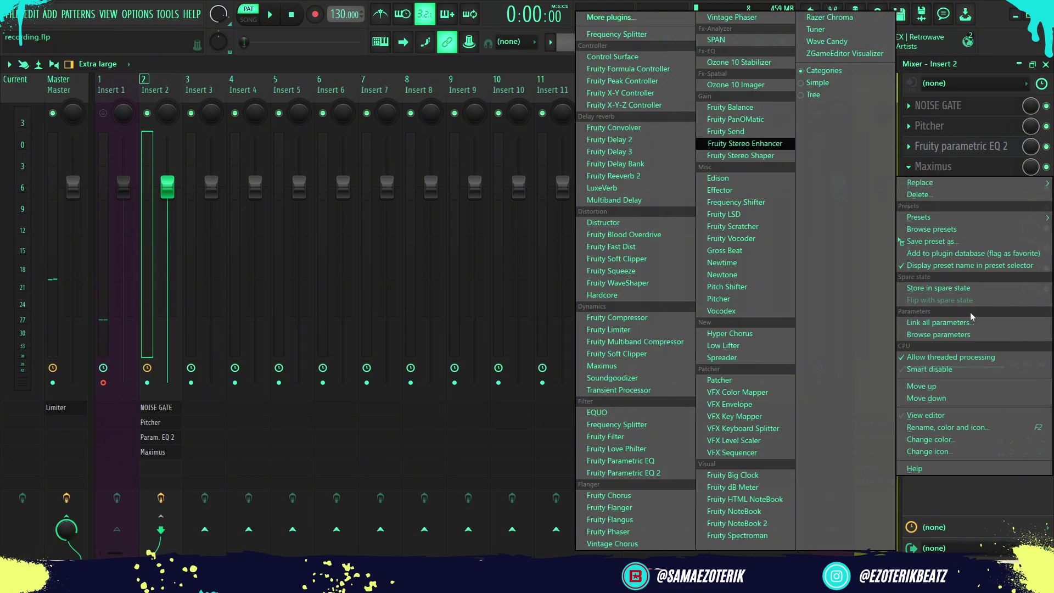
left_click(939, 429)
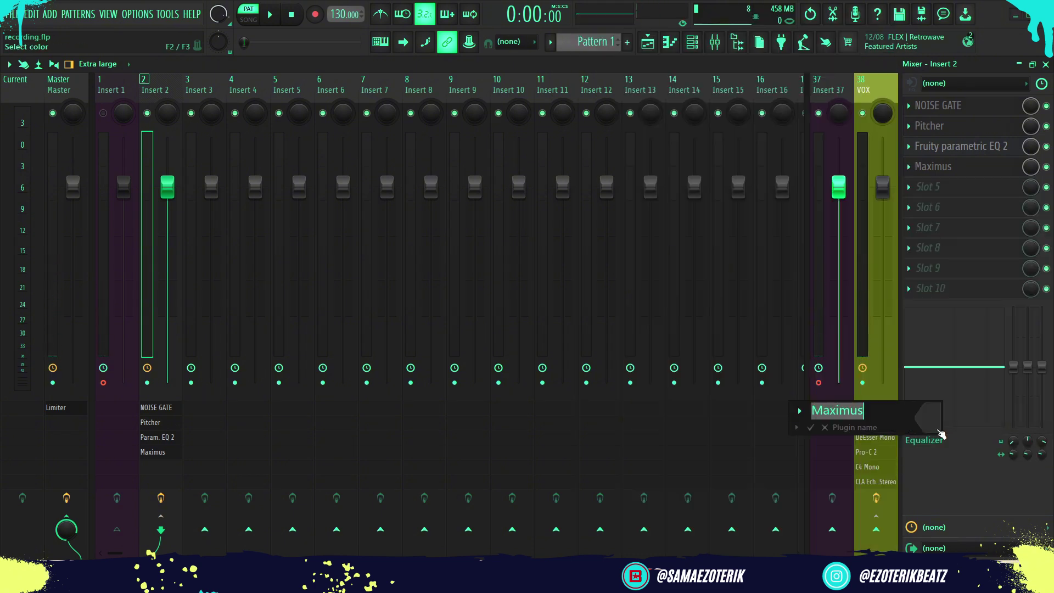
type("DE ESSER")
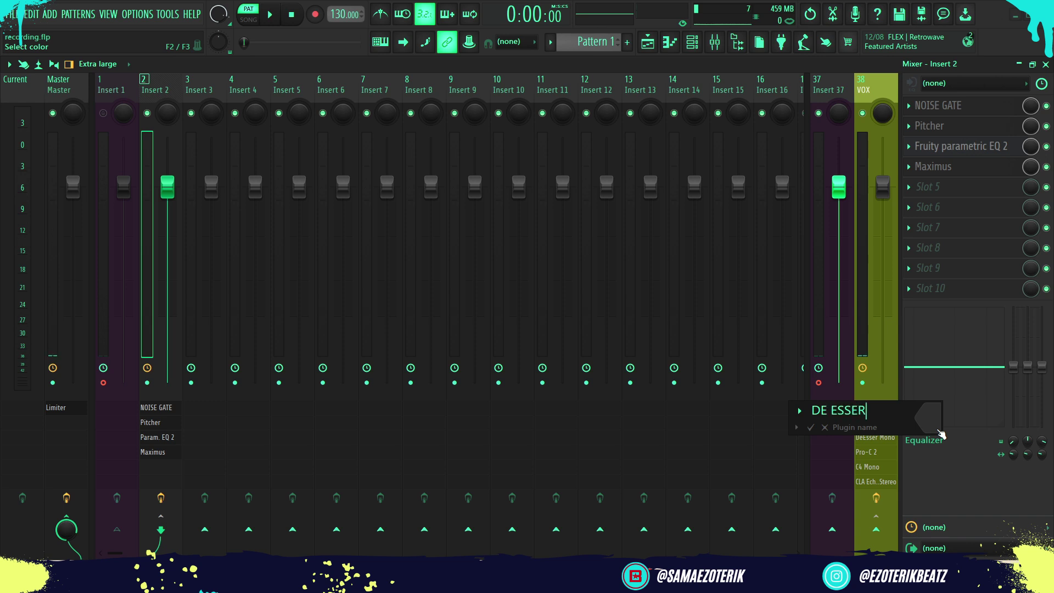
key("Return")
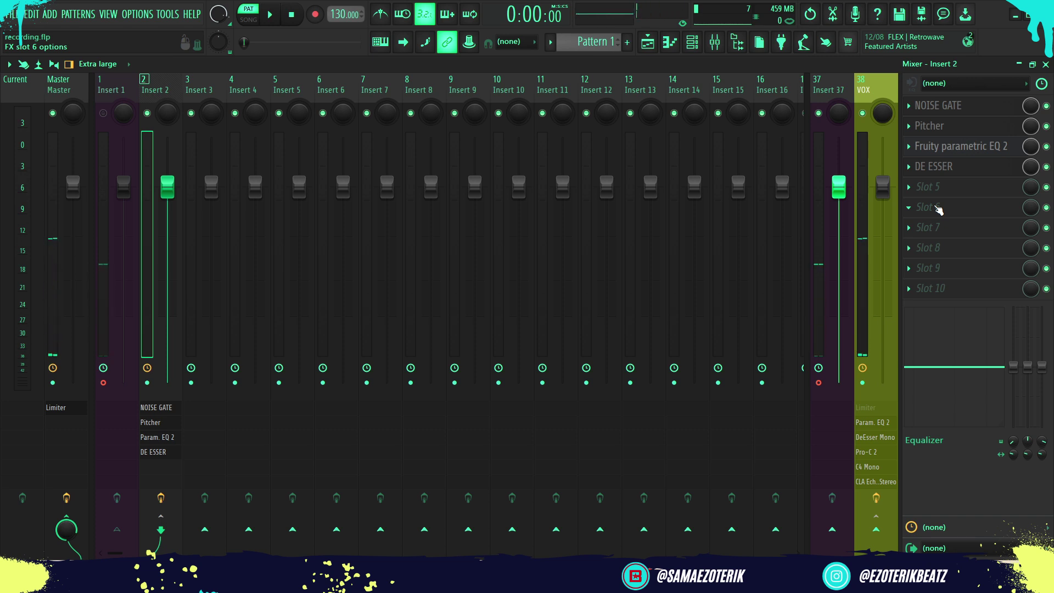
Find Fruity Limiter in the full plugin list, load it in Insert 2's fifth effect slot and reposition its window.
left_click(928, 187)
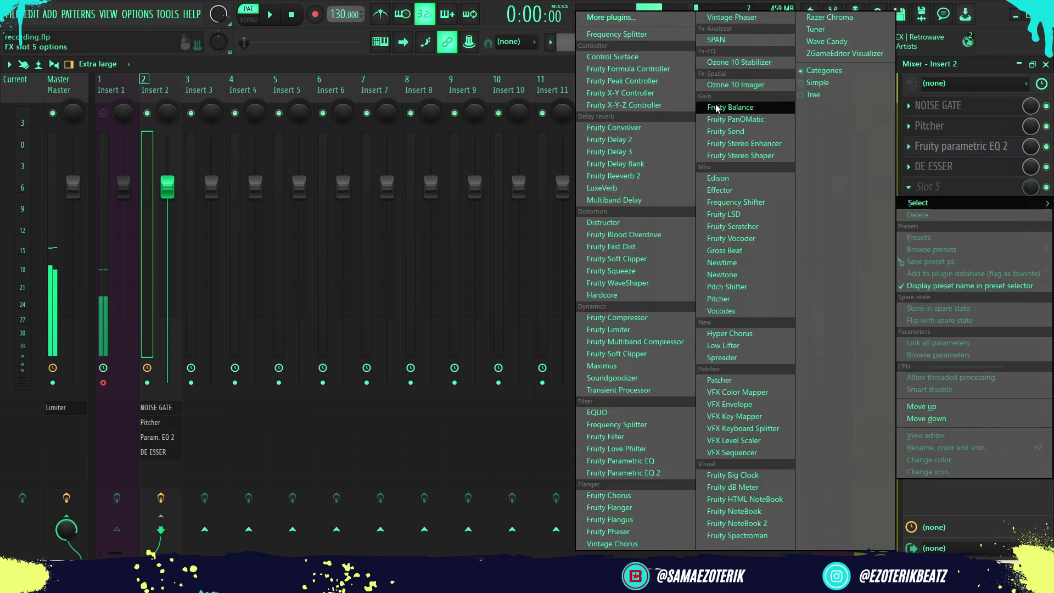
left_click(614, 18)
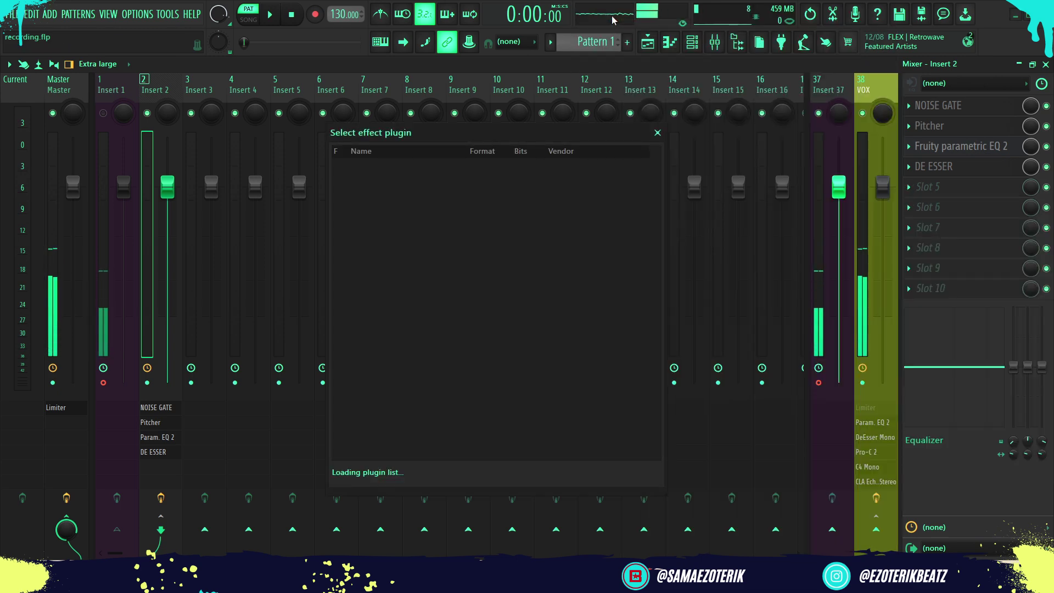
type("LIMI")
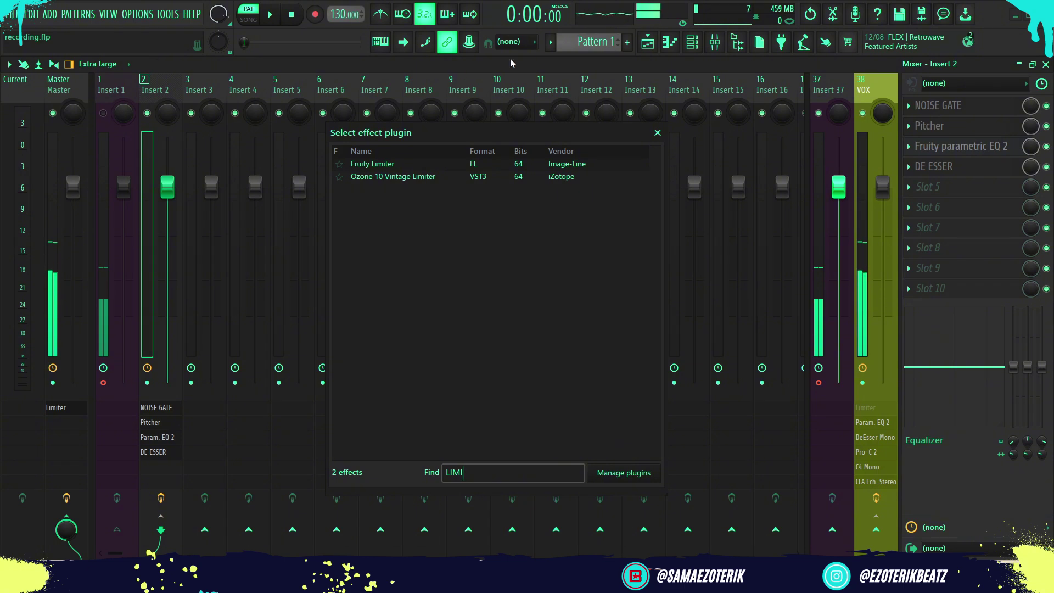
double_click(378, 165)
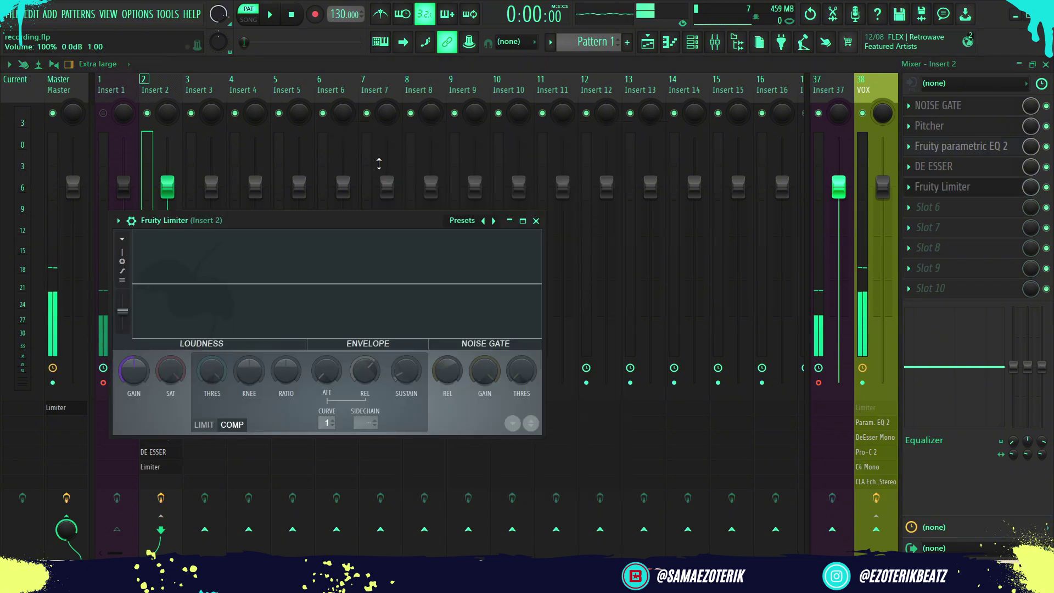
left_click_drag(413, 223, 457, 212)
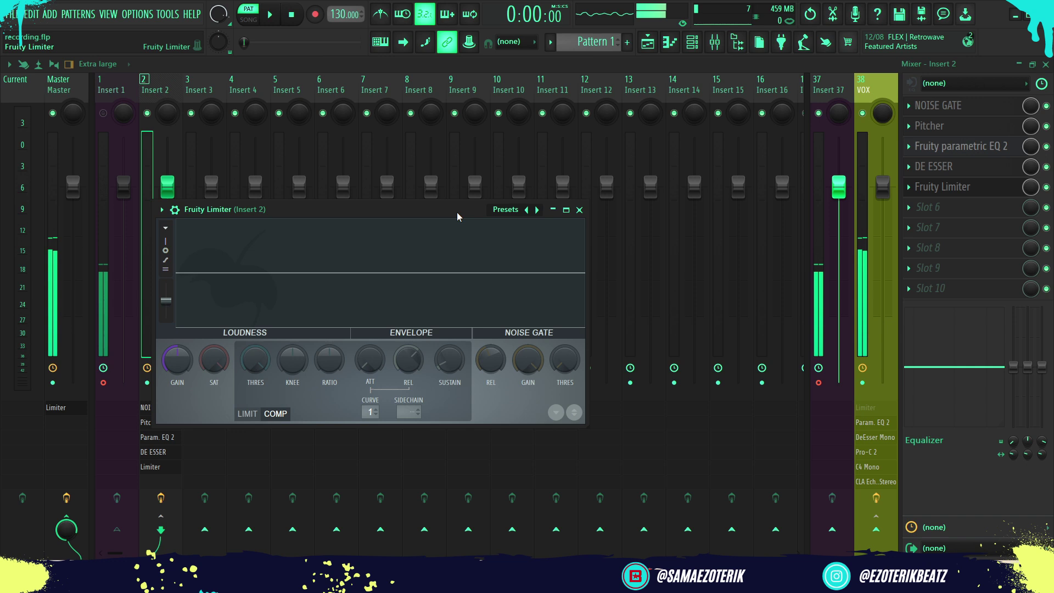
Put the new Fruity Limiter in compressor mode and raise its knee to about 39%.
left_click(248, 414)
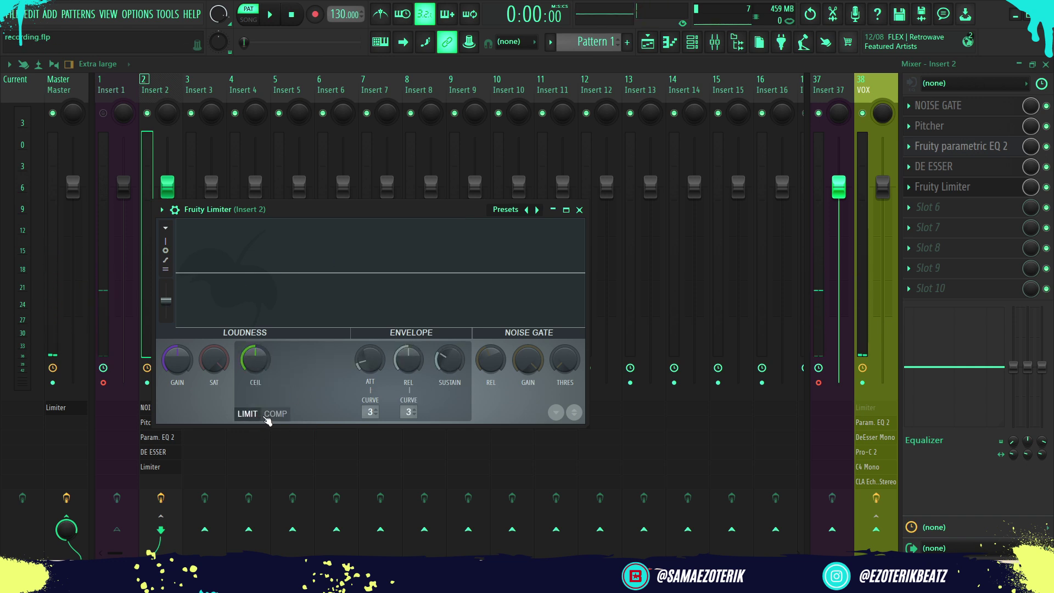
left_click(275, 415)
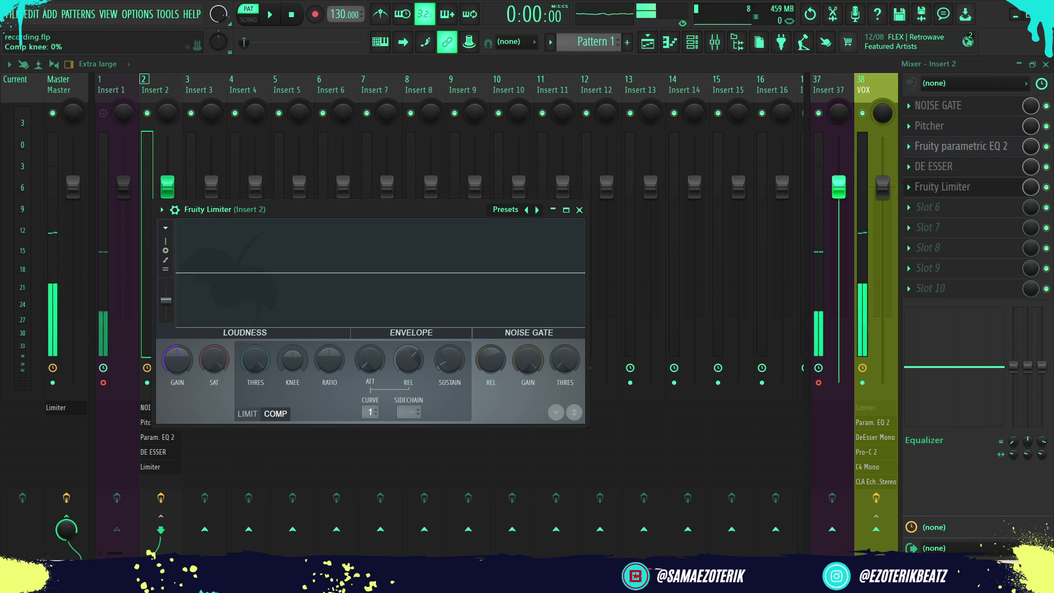
left_click_drag(295, 369, 295, 351)
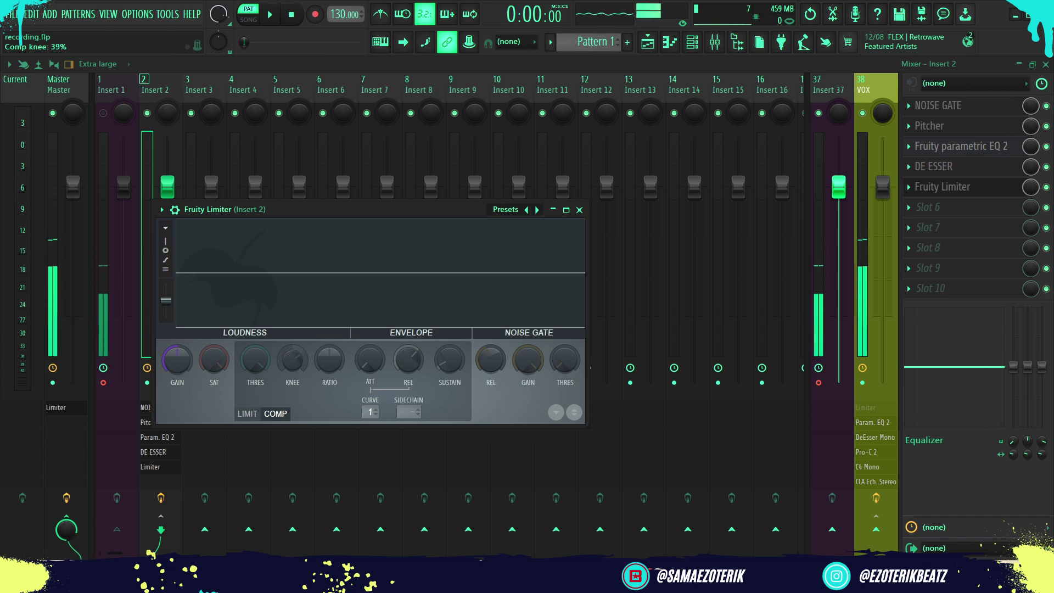
Set the compression ratio of Insert 2's Fruity Limiter to about 2.6:1 and close the plugin window.
mouse_move(326, 367)
left_mouse_down()
mouse_move(327, 356)
mouse_move(324, 364)
left_mouse_up()
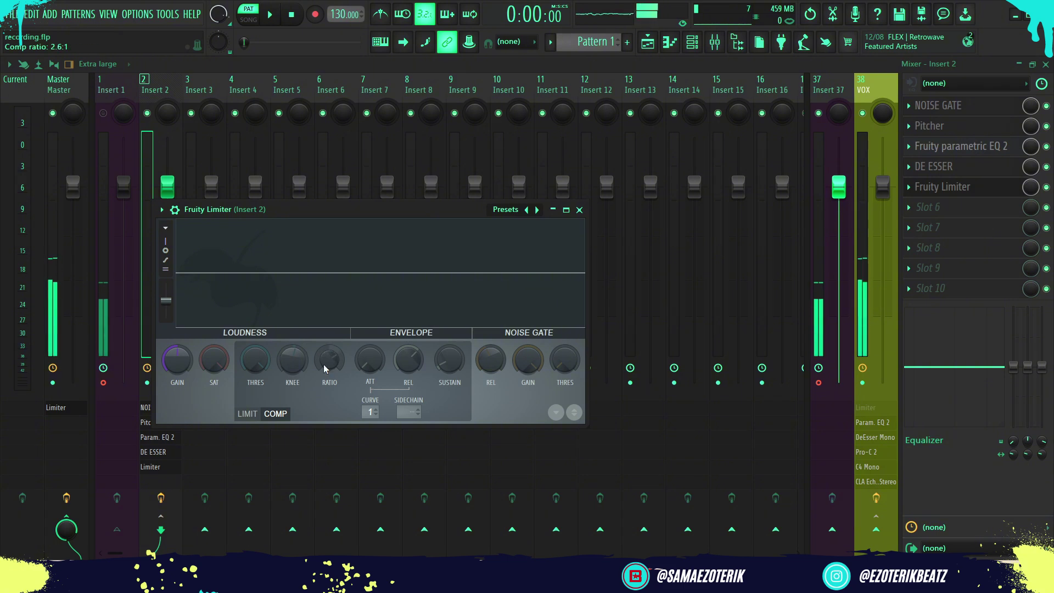
left_click(579, 210)
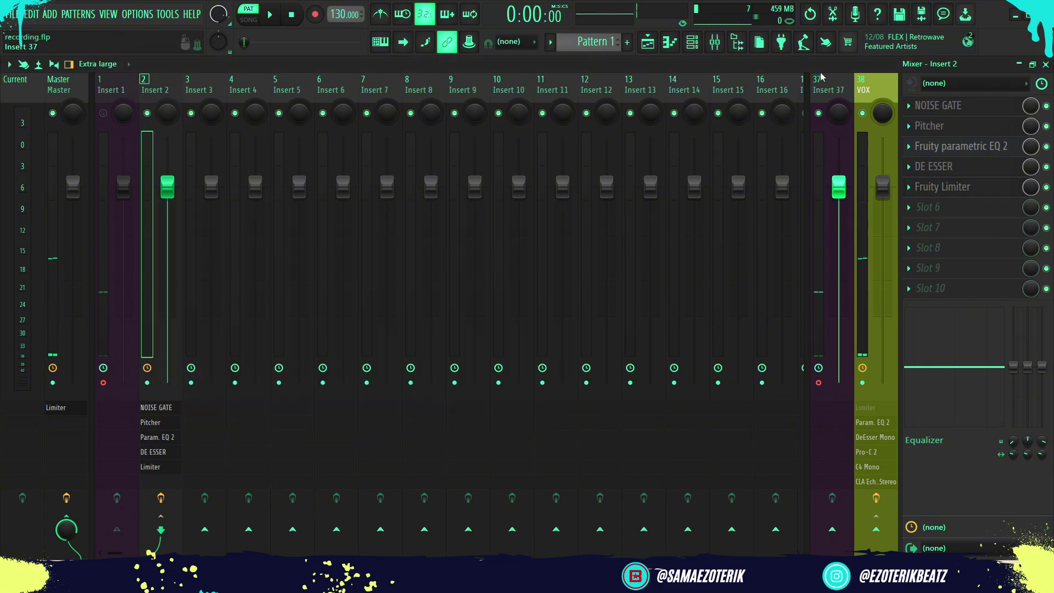
left_click(861, 90)
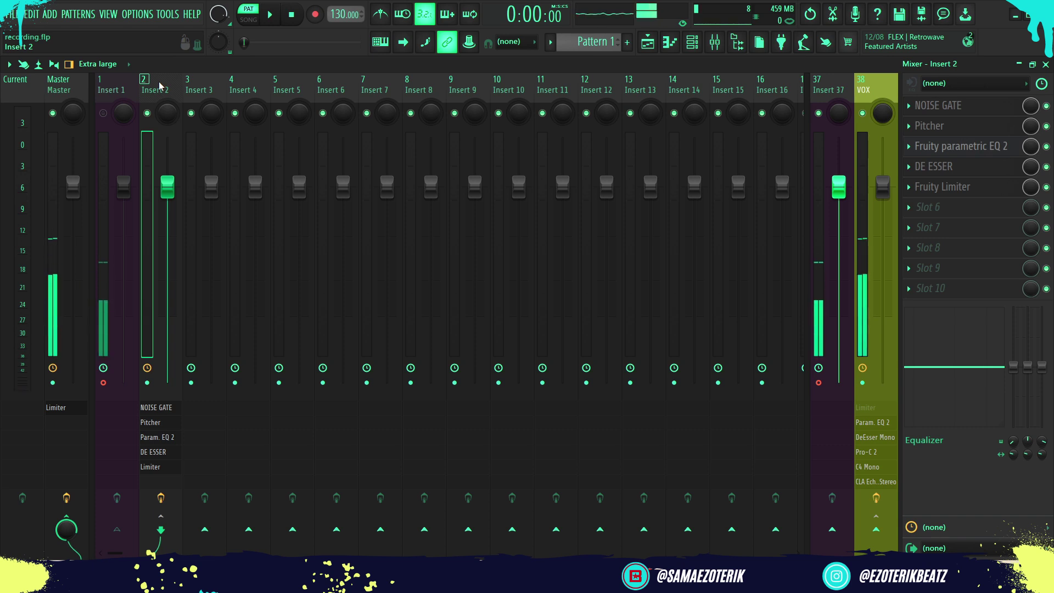
Reopen Insert 2's Fruity Limiter, lower its compression threshold to about -12.6 dB and close the plugin window.
left_click(970, 188)
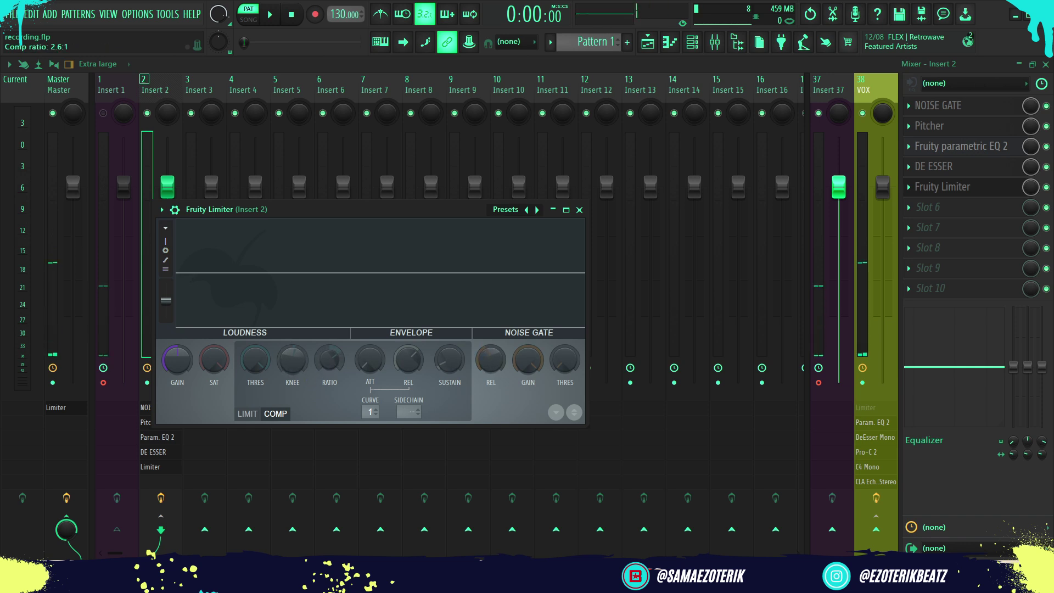
mouse_move(330, 360)
left_mouse_down()
mouse_move(329, 351)
mouse_move(329, 361)
left_mouse_up()
left_click_drag(255, 361, 256, 384)
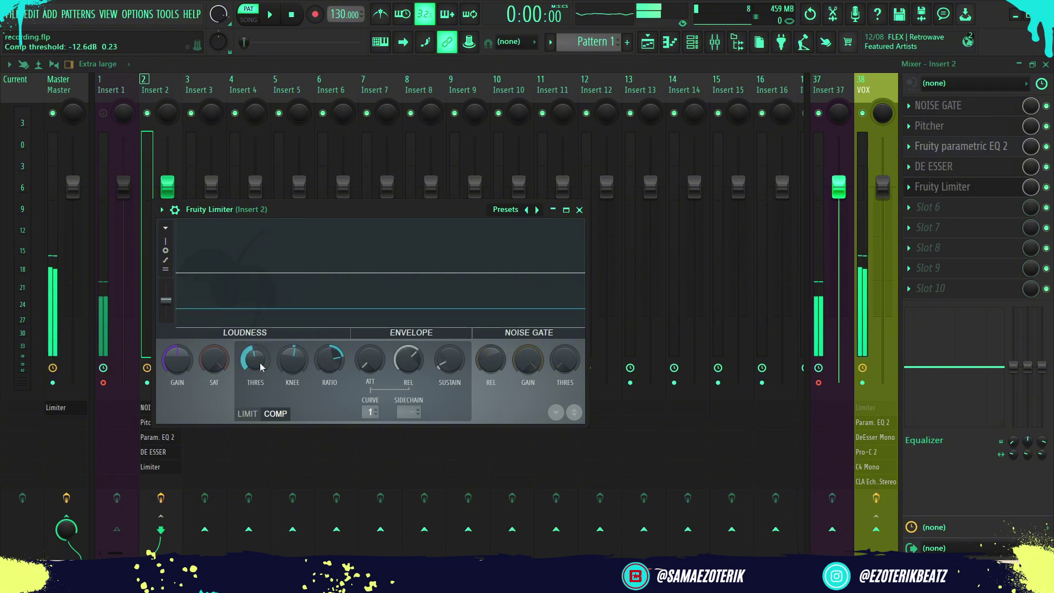
left_click(580, 209)
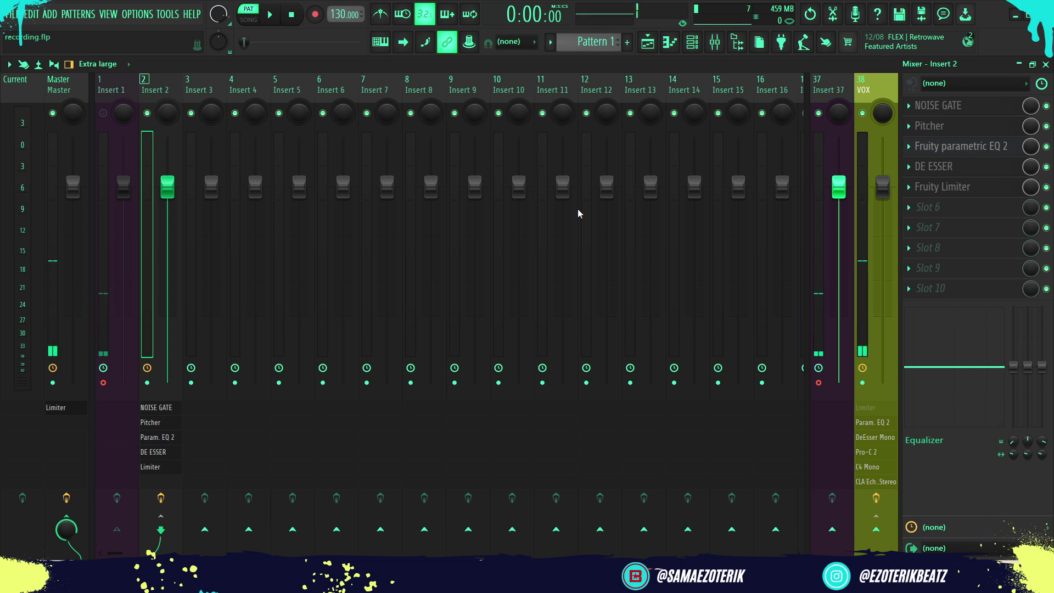
left_click(942, 194)
left_click(942, 193)
left_click(917, 274)
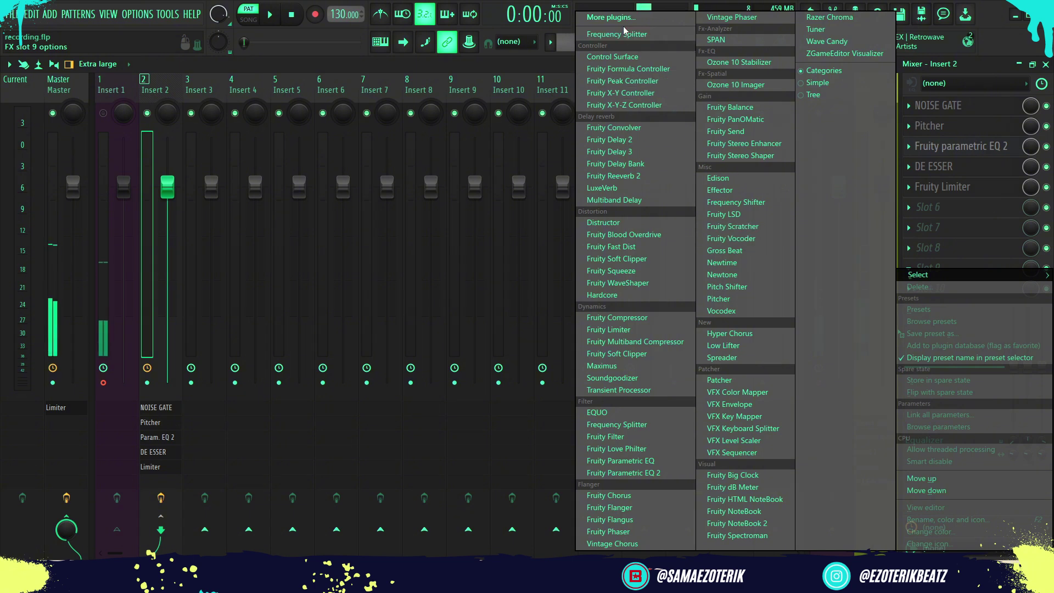
left_click(164, 88)
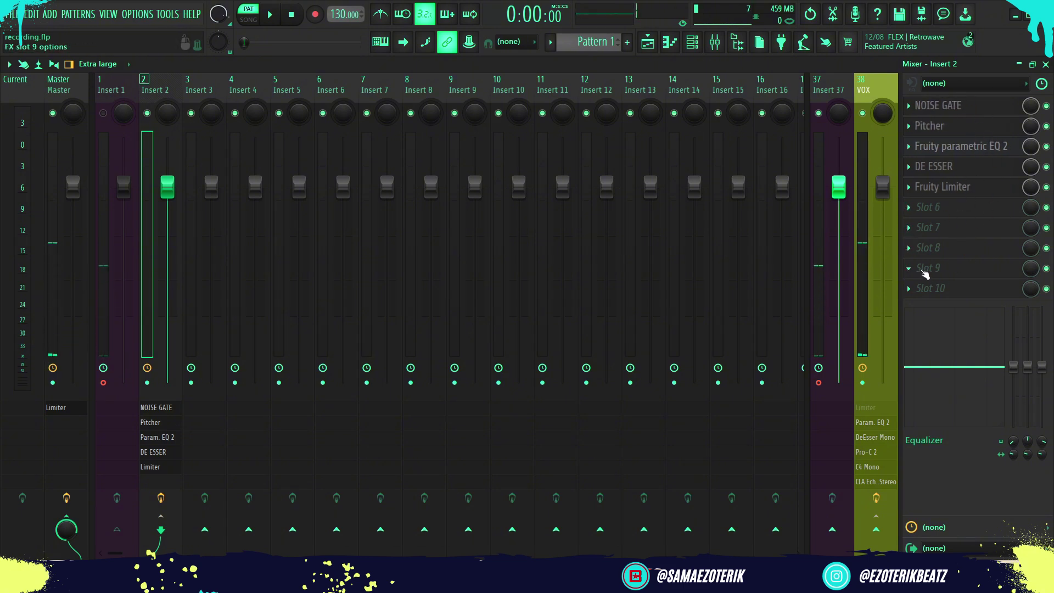
Find Fruity Reeverb 2 in the full plugin list, load it in Insert 2's ninth effect slot and turn down that slot's mix level.
left_click(925, 271)
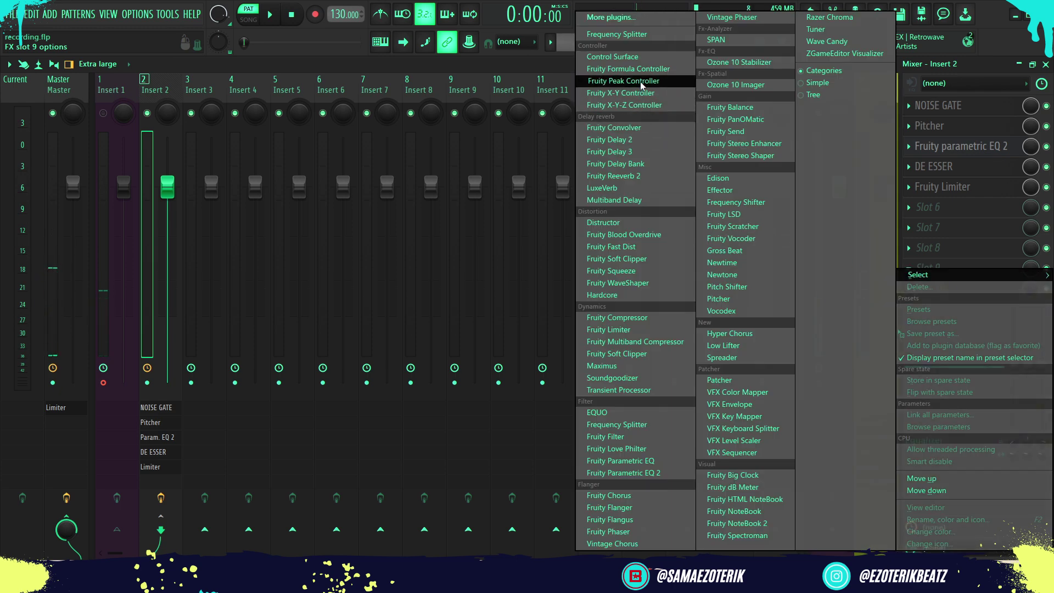
key("l")
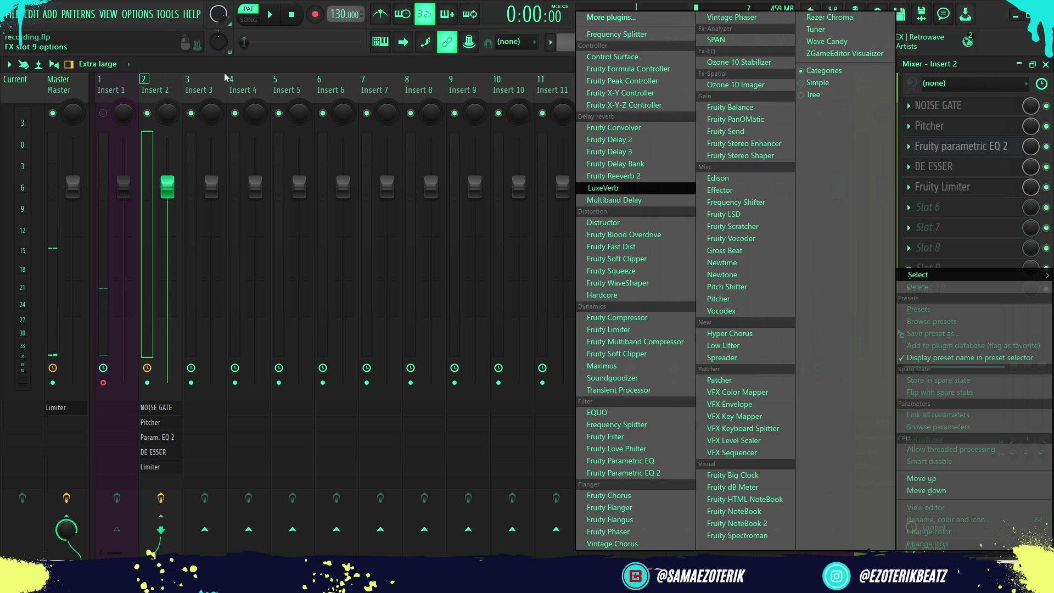
left_click(630, 19)
type("R")
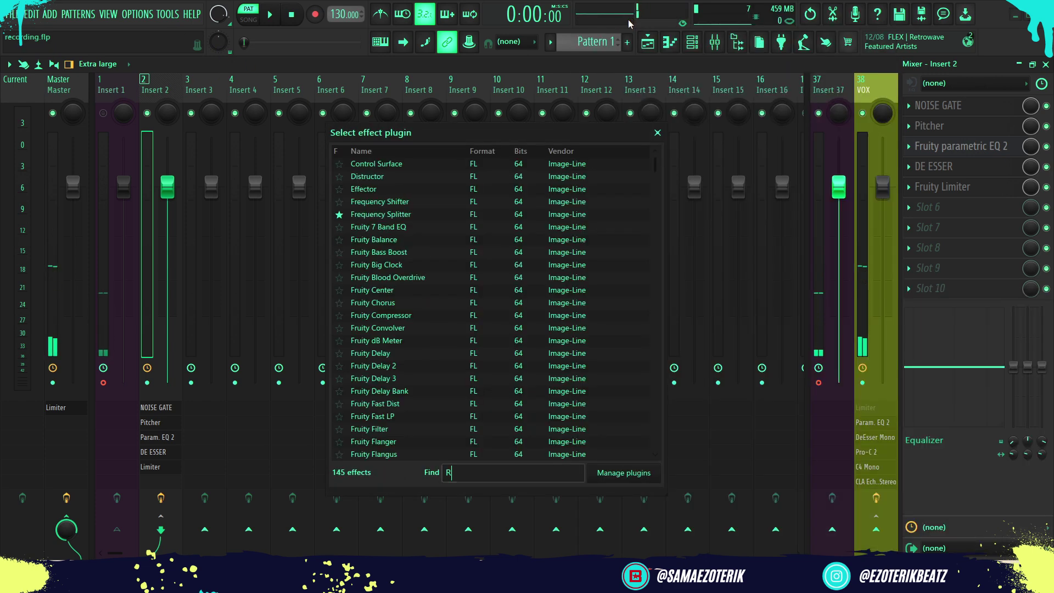
type("EE")
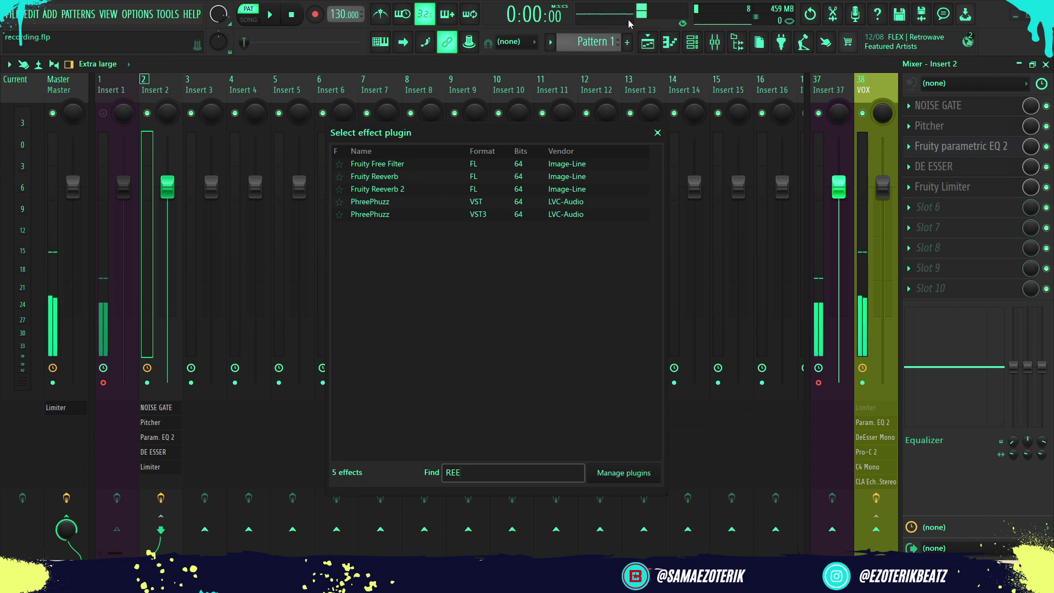
double_click(378, 189)
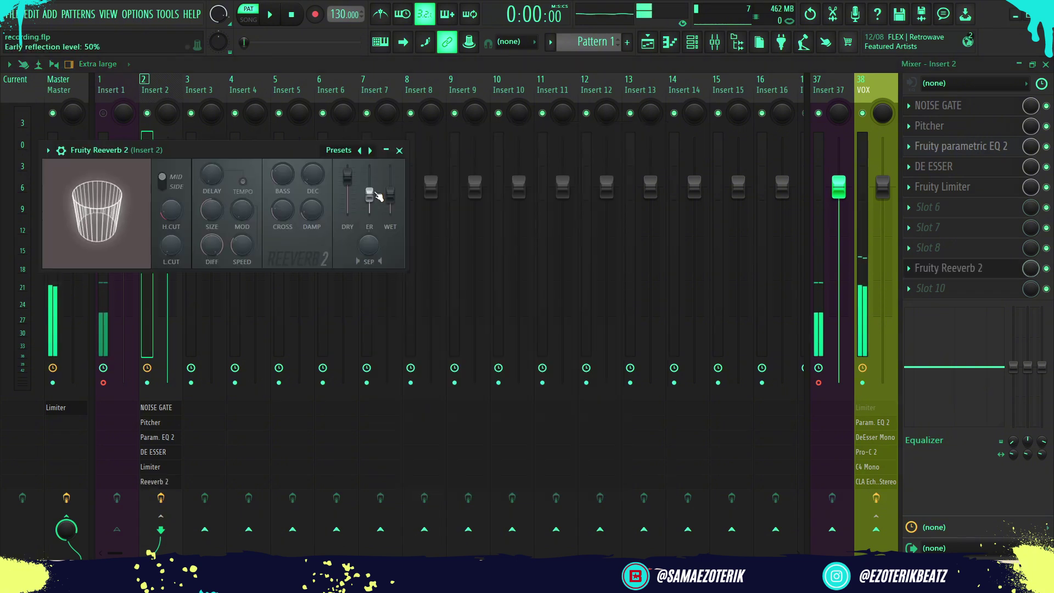
left_click_drag(1033, 269, 1032, 311)
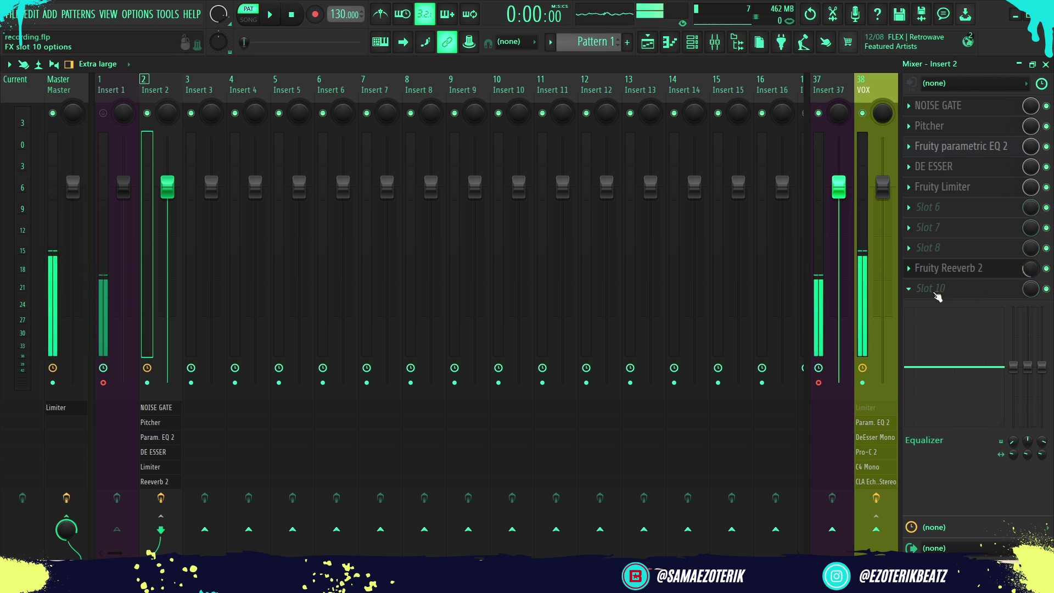
left_click(104, 92)
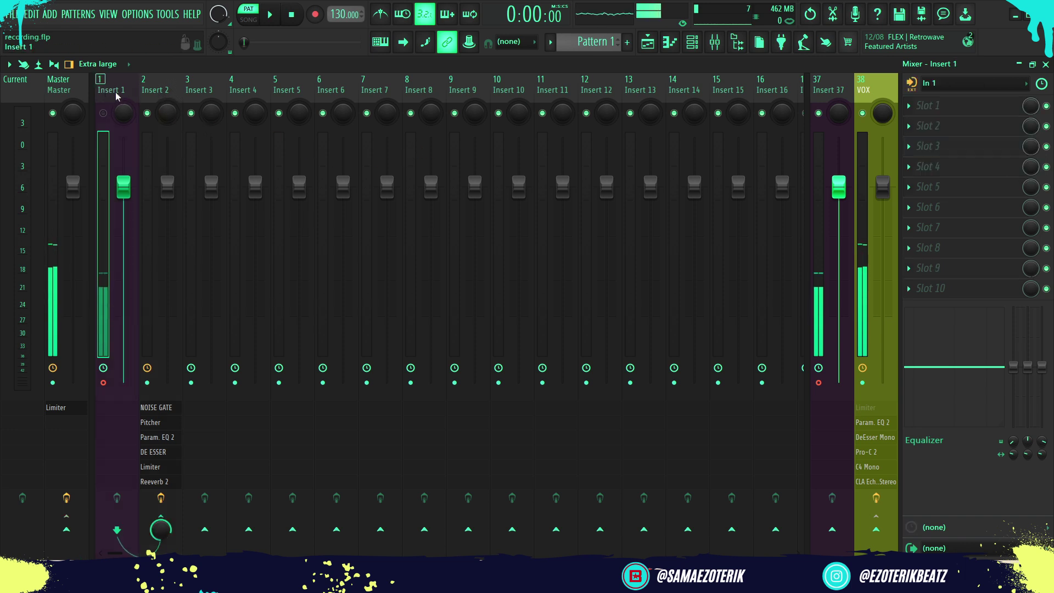
left_click(152, 91)
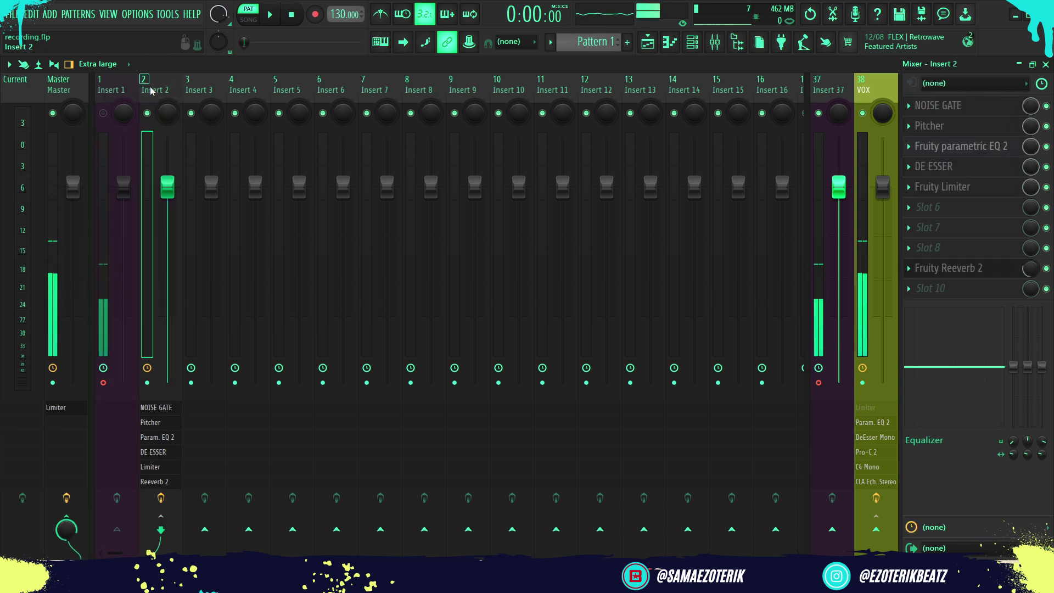
left_click(117, 93)
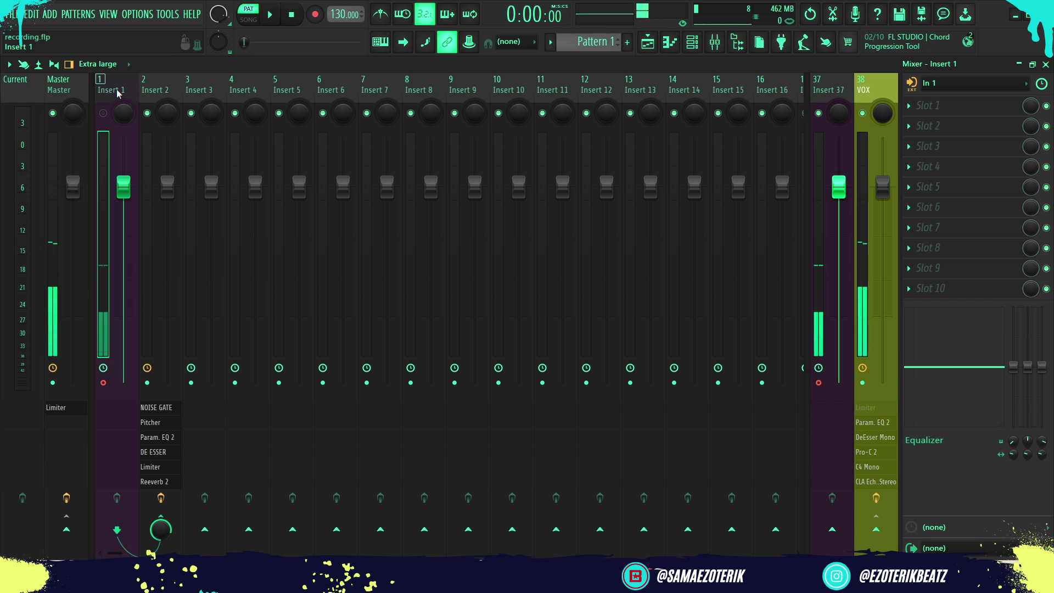
Examine the audio settings, including the installed audio devices and the FL Studio ASIO driver's buffer length options.
left_click(135, 15)
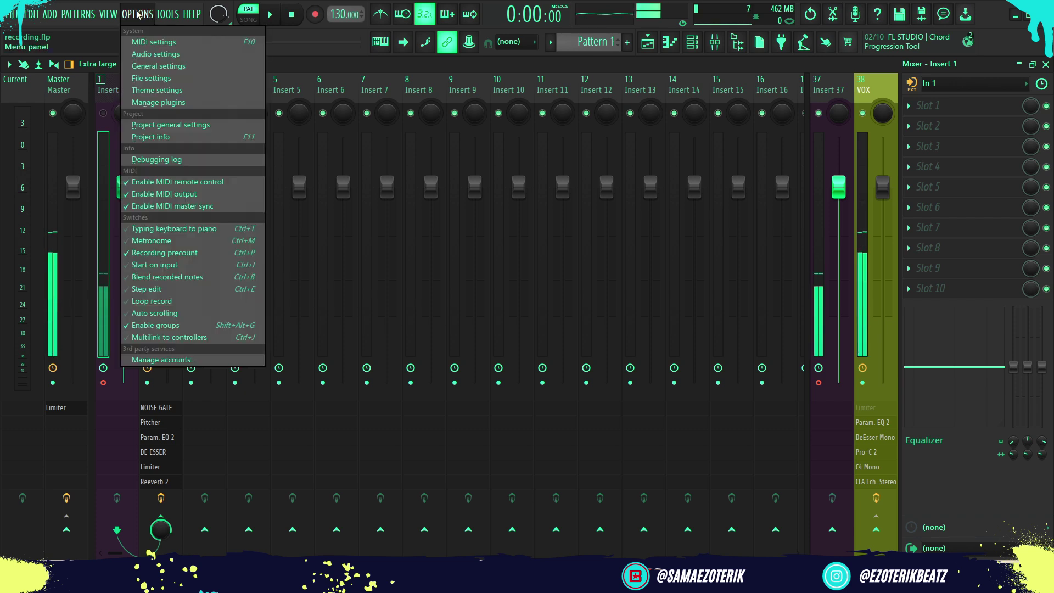
left_click(148, 54)
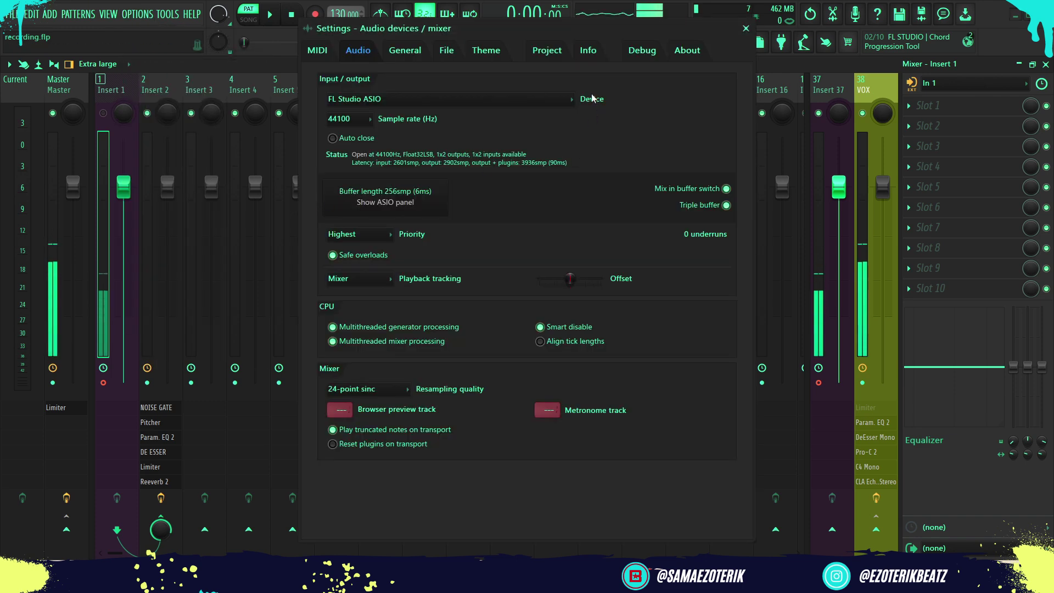
left_click(421, 102)
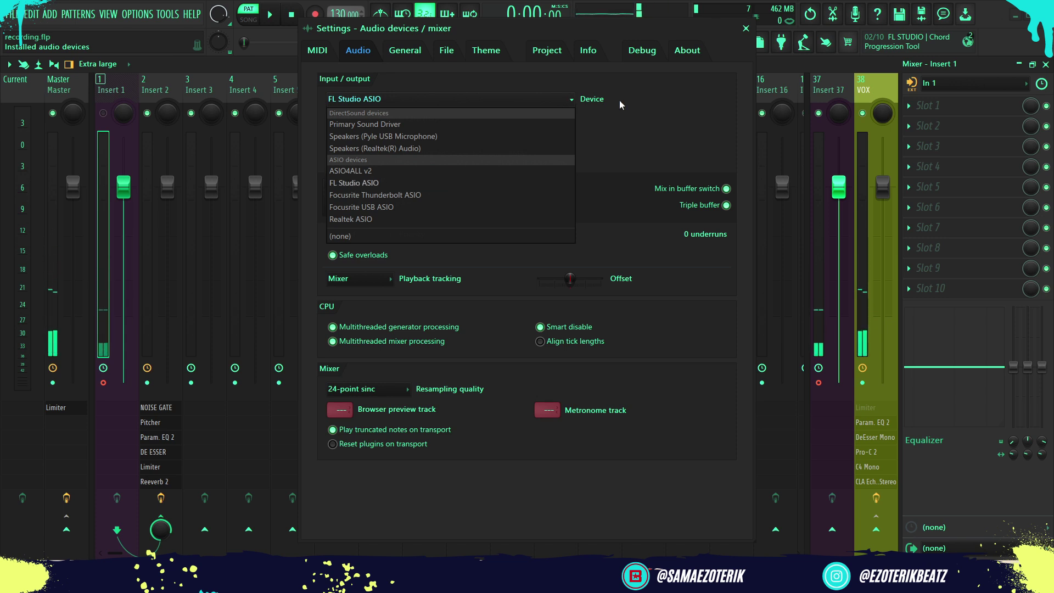
left_click(661, 117)
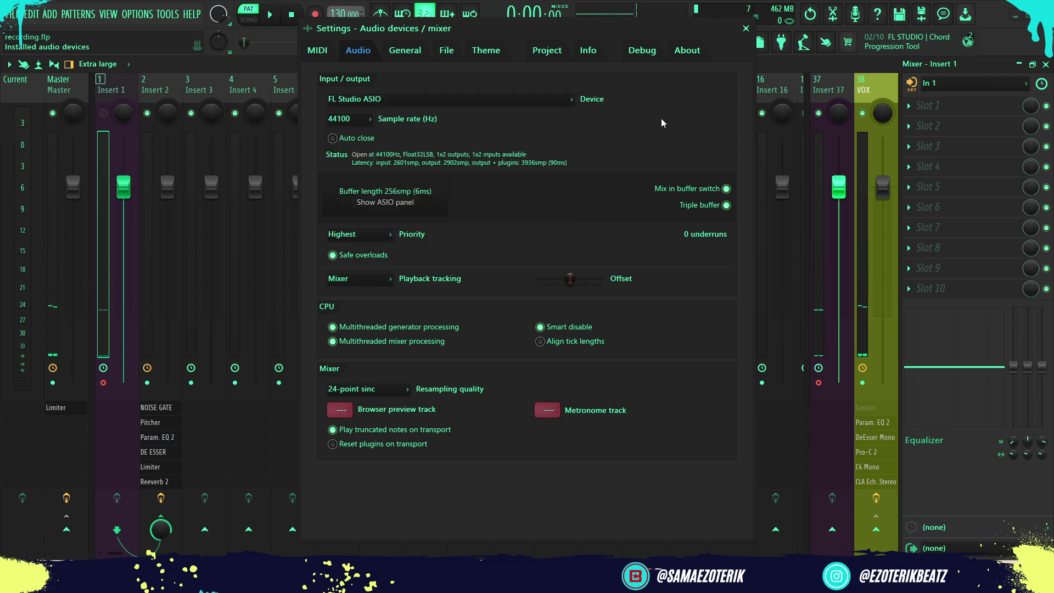
left_click(387, 203)
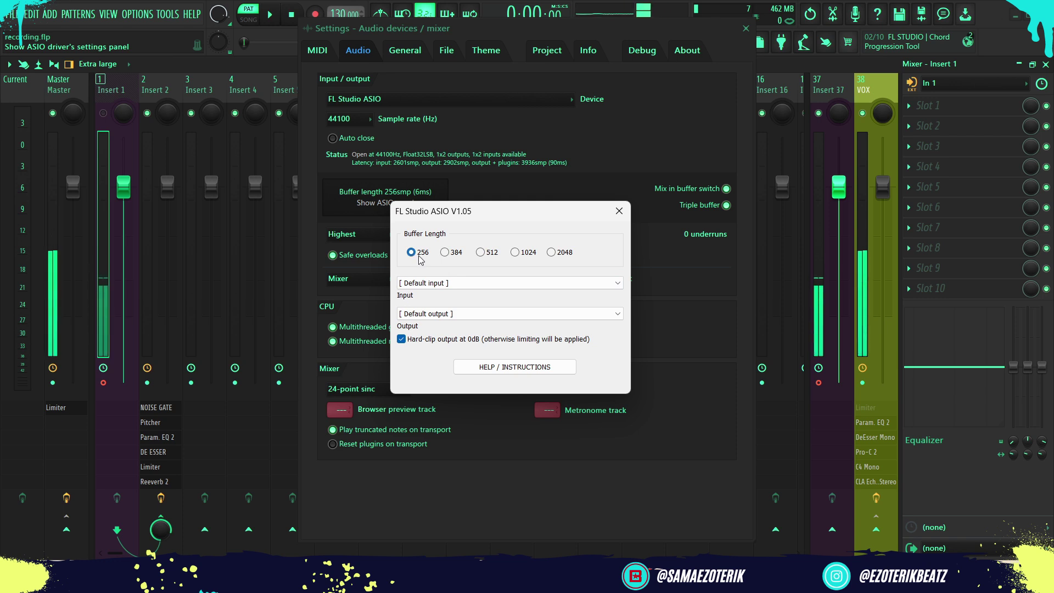
left_click(619, 211)
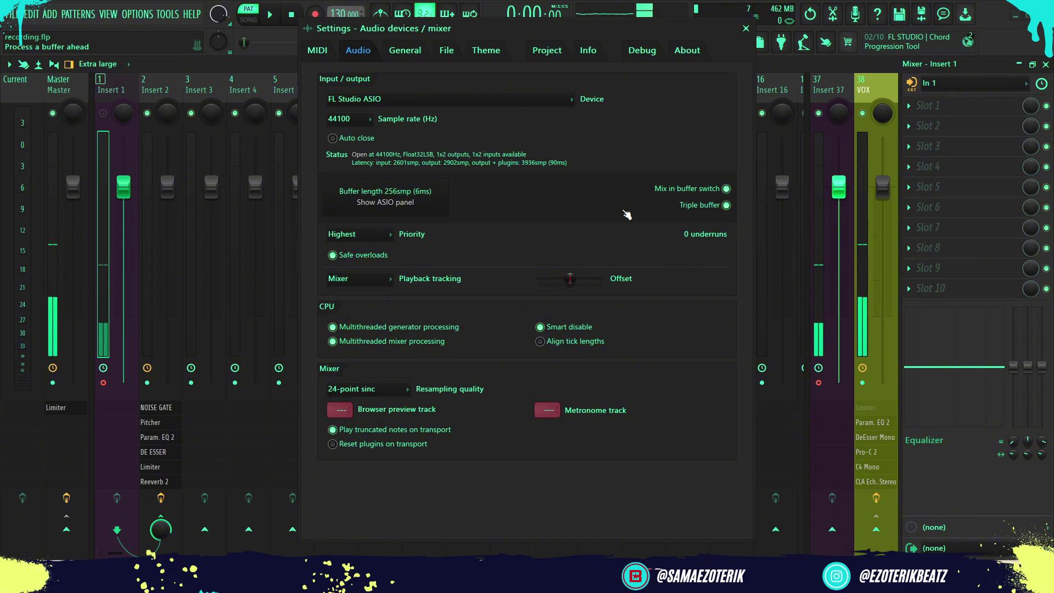
left_click(744, 27)
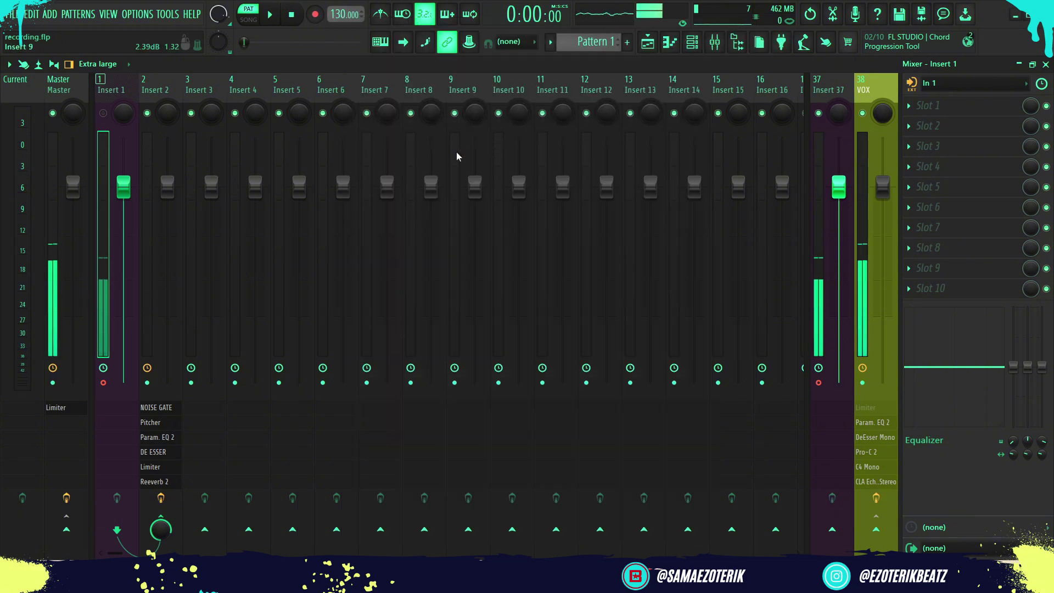
left_click(137, 14)
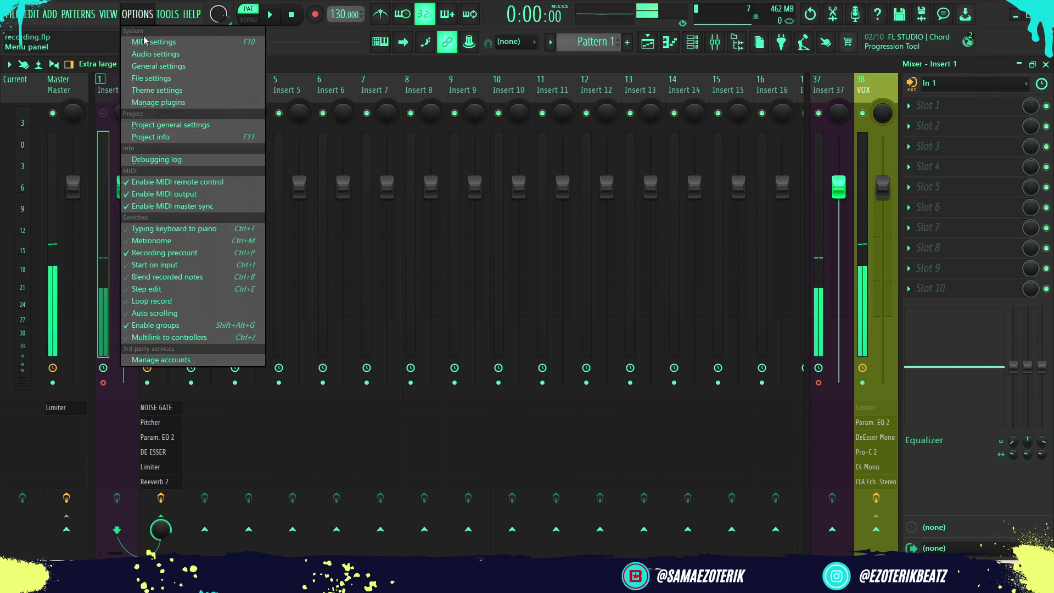
left_click(146, 54)
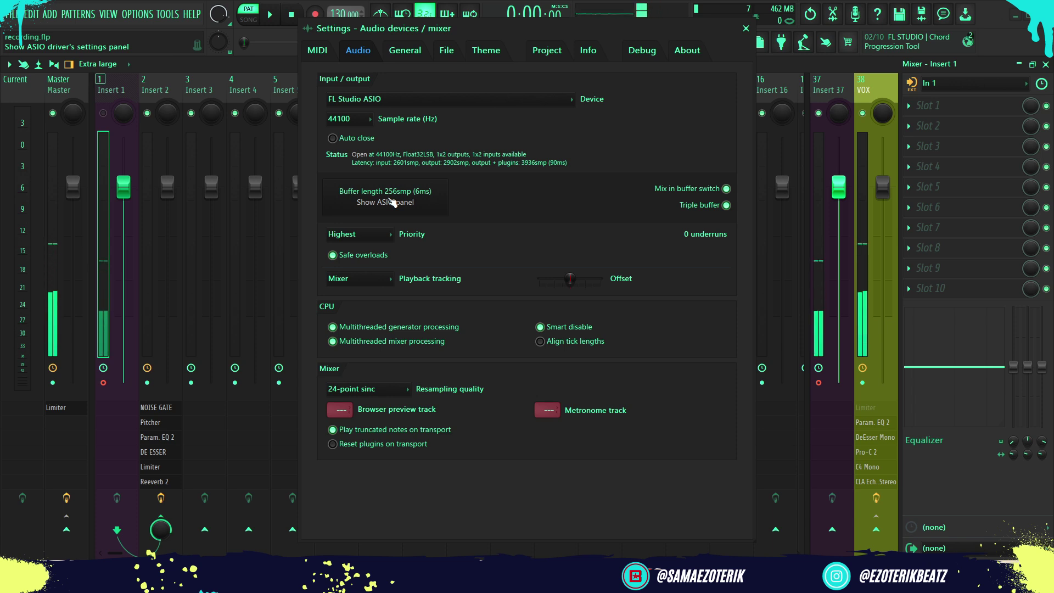
left_click(745, 28)
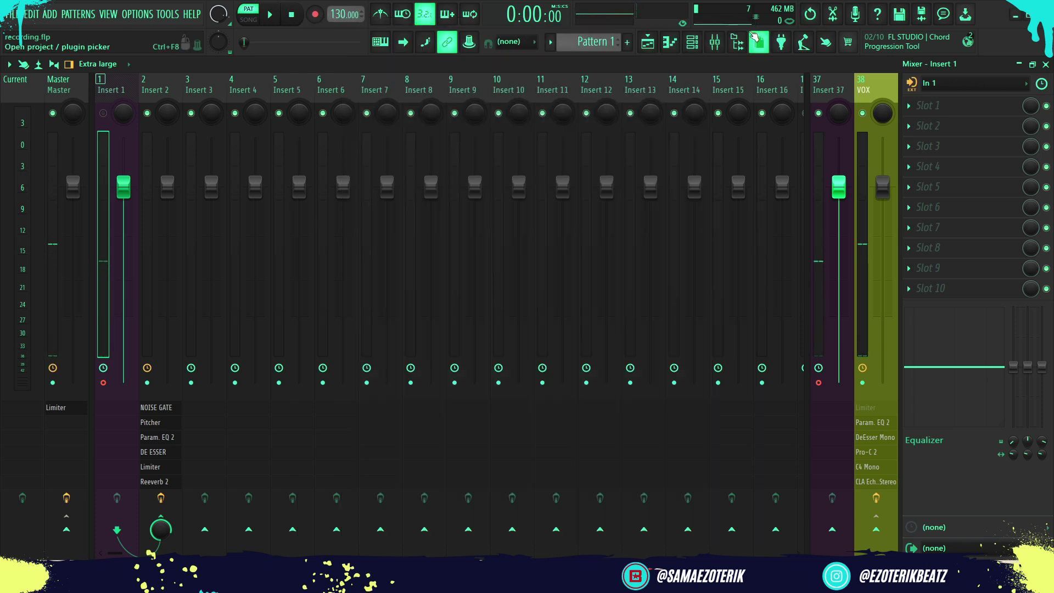
In the playlist's song mode, set Track 1 as an audio track assigned to mixer track 1 (REC).
left_click(648, 42)
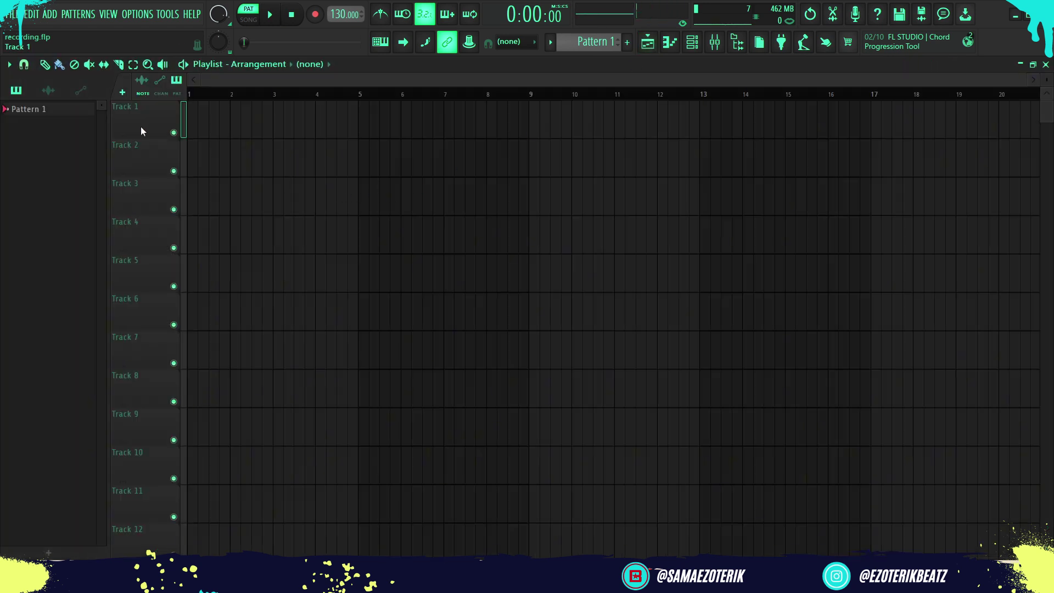
key("l")
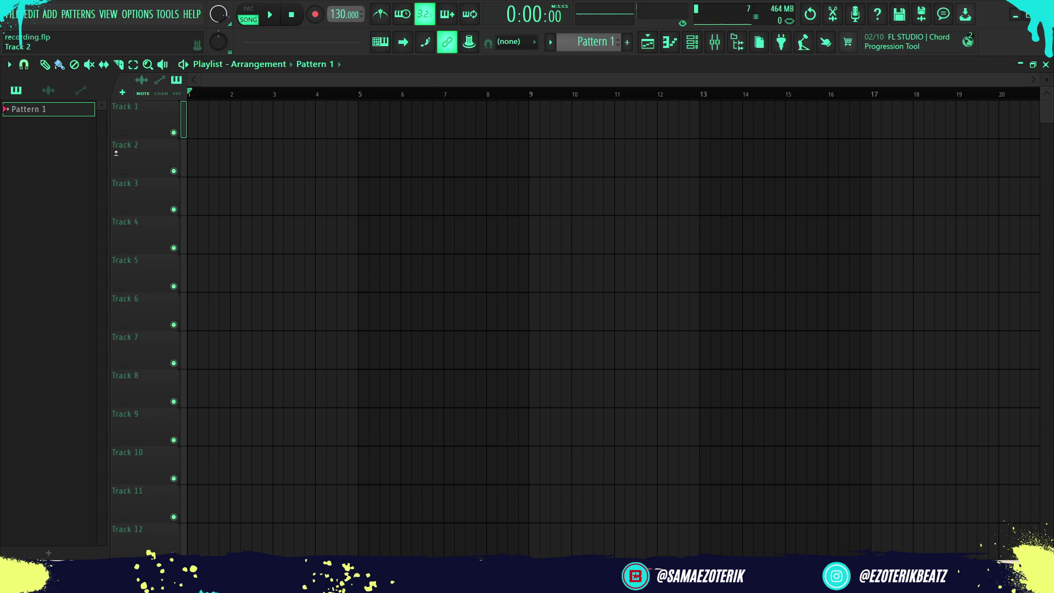
right_click(142, 126)
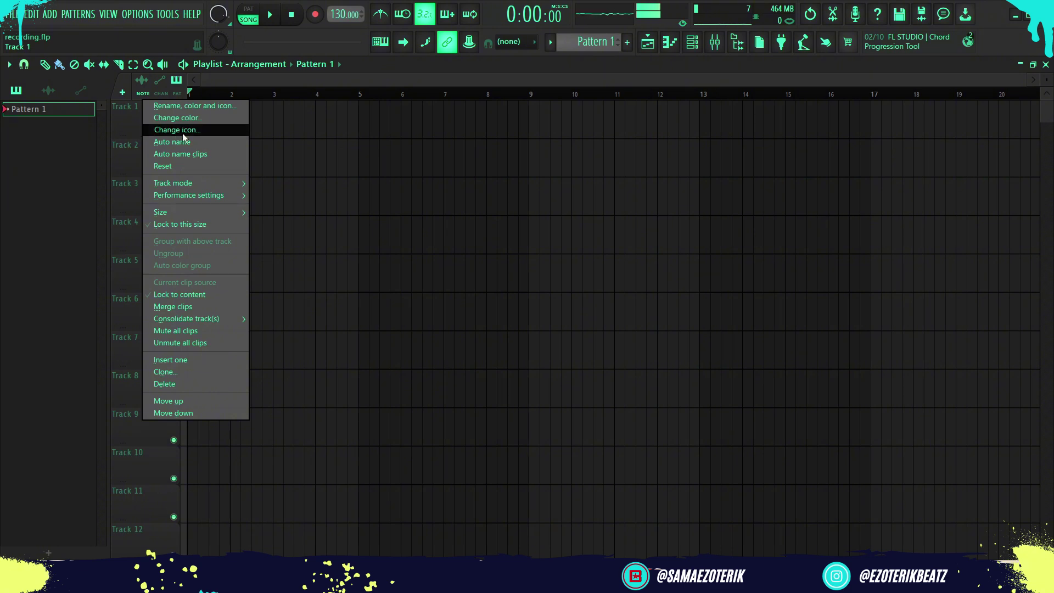
mouse_move(187, 183)
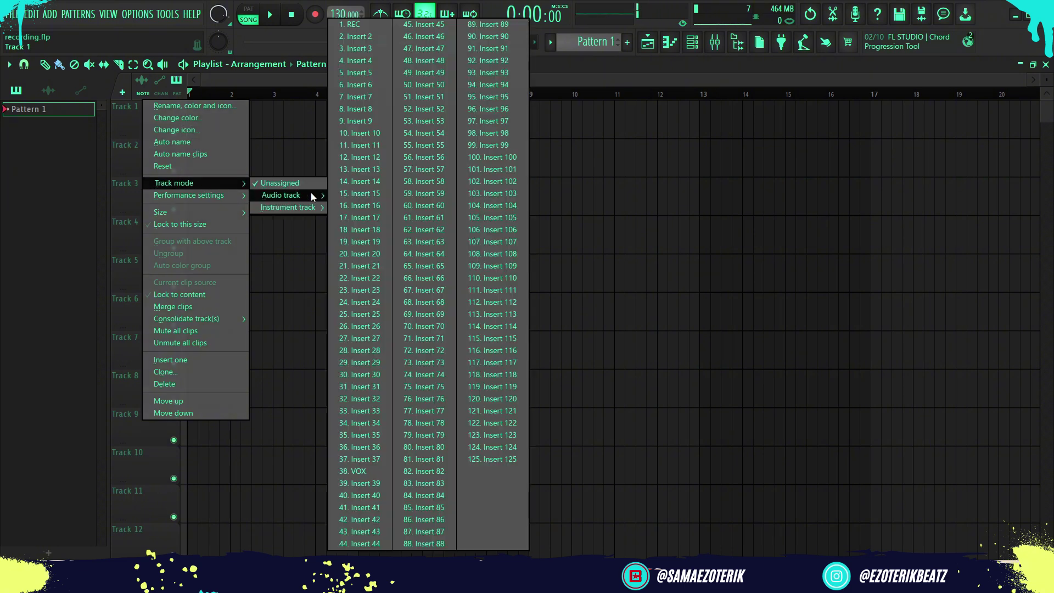
mouse_move(294, 198)
left_click(354, 28)
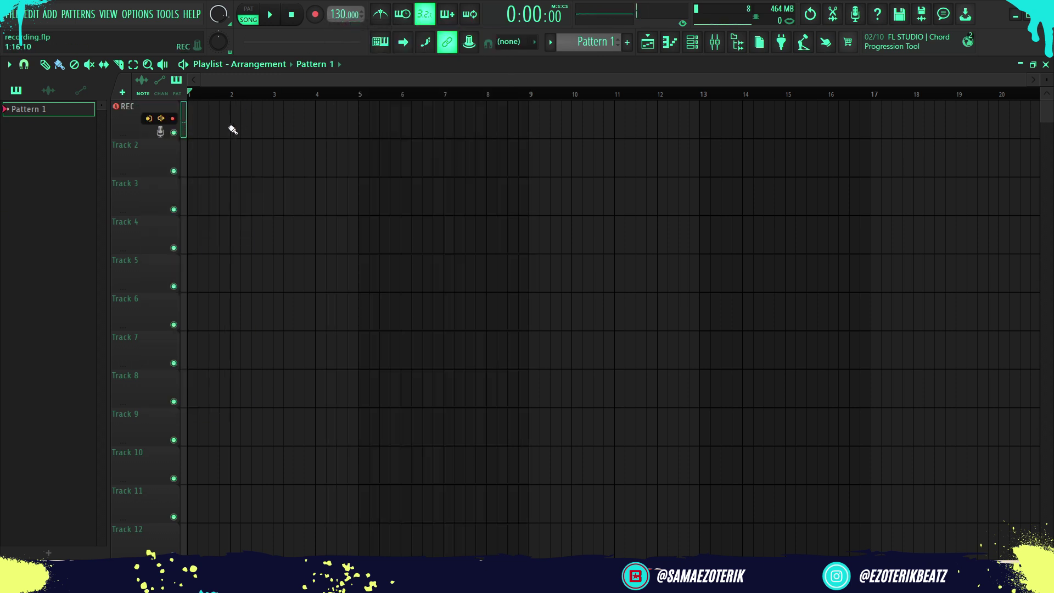
left_click(173, 119)
Compare the REC track in the playlist with its channel in the mixer, finishing on the mixer.
left_click(716, 43)
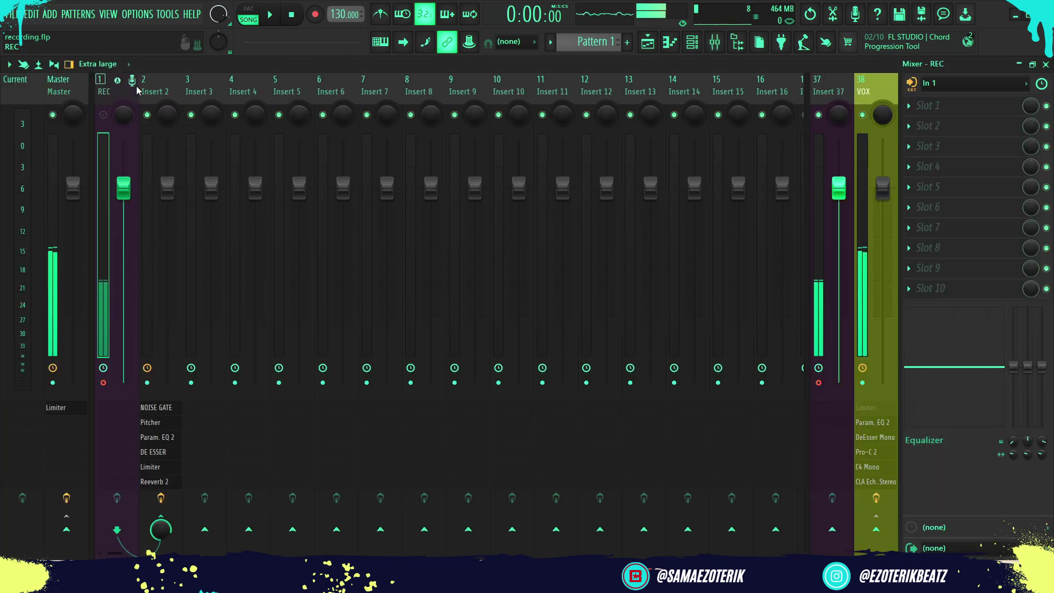
left_click(652, 45)
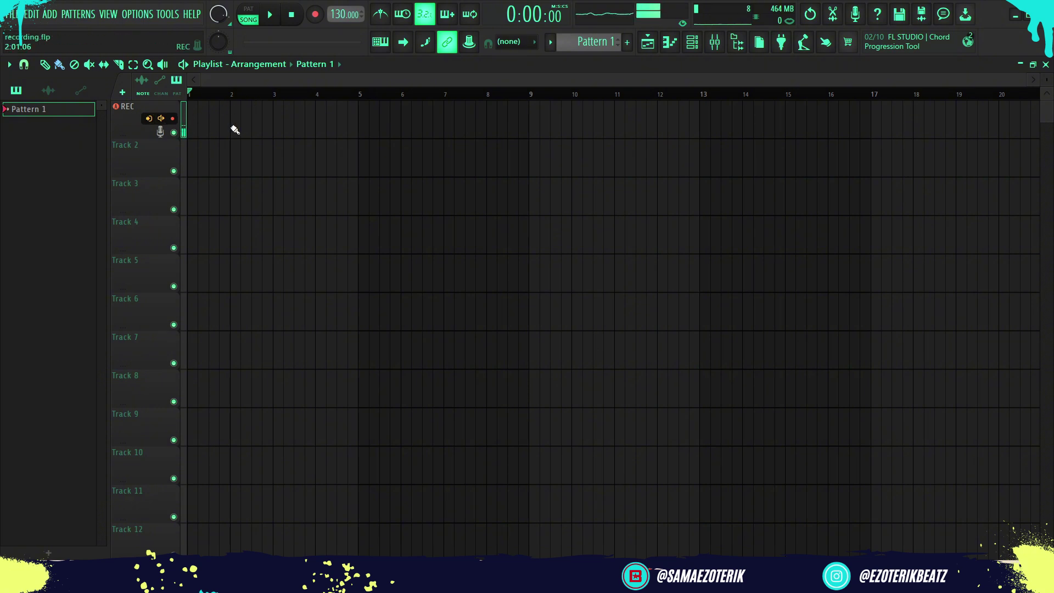
left_click(716, 43)
left_click(716, 42)
left_click(715, 42)
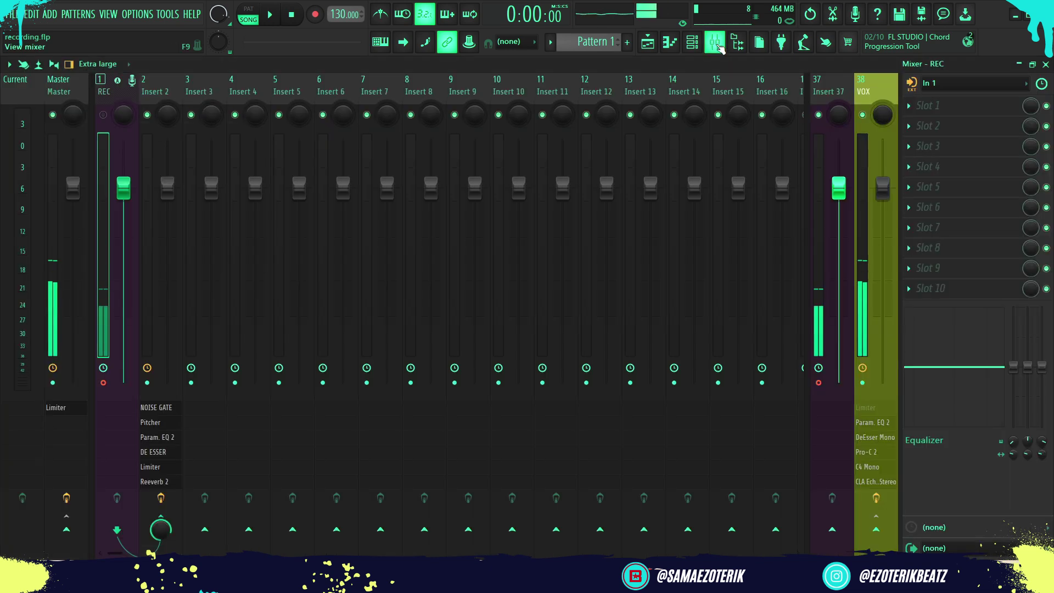
Check the REC channel in the mixer once more against the playlist's REC track and return to the playlist.
left_click(715, 43)
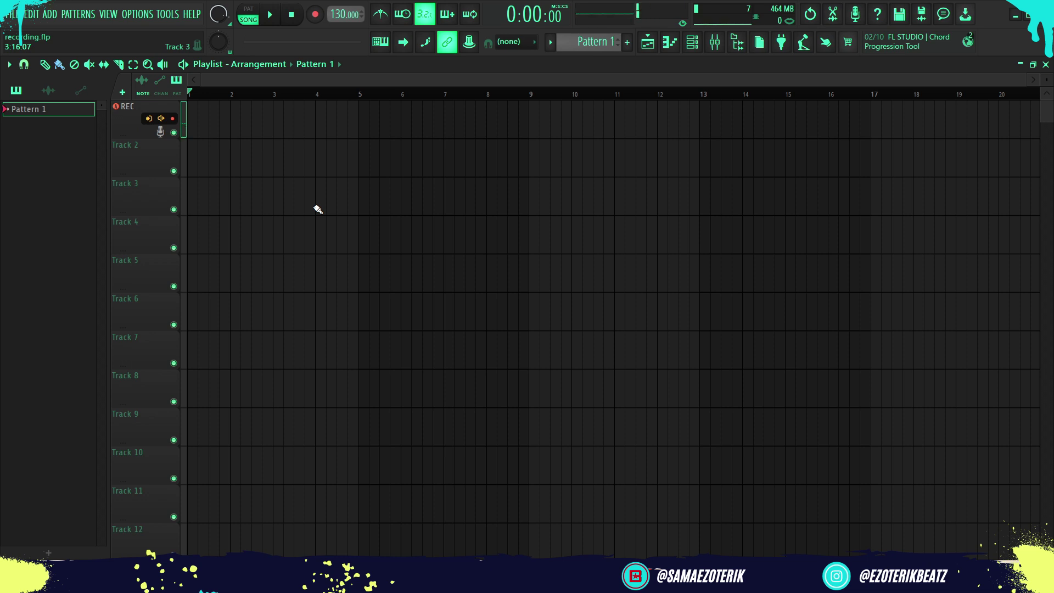
left_click(715, 42)
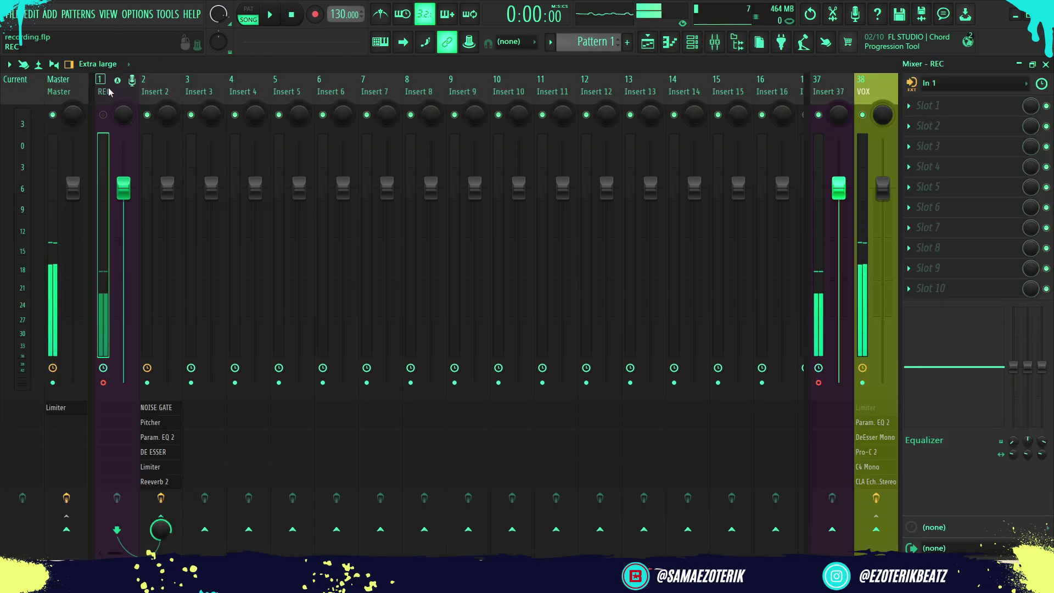
left_click(649, 42)
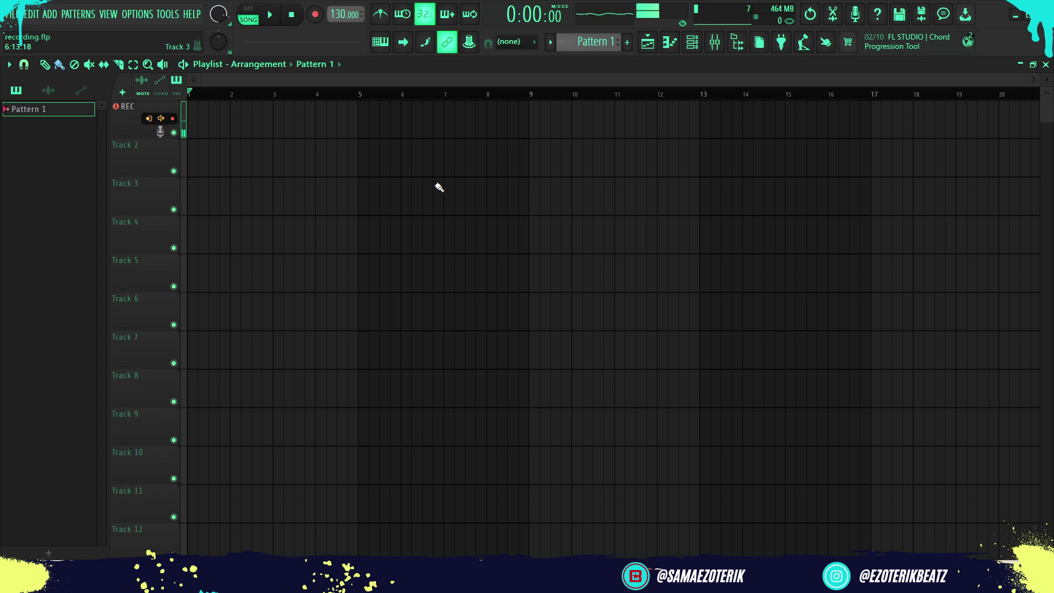
key("r")
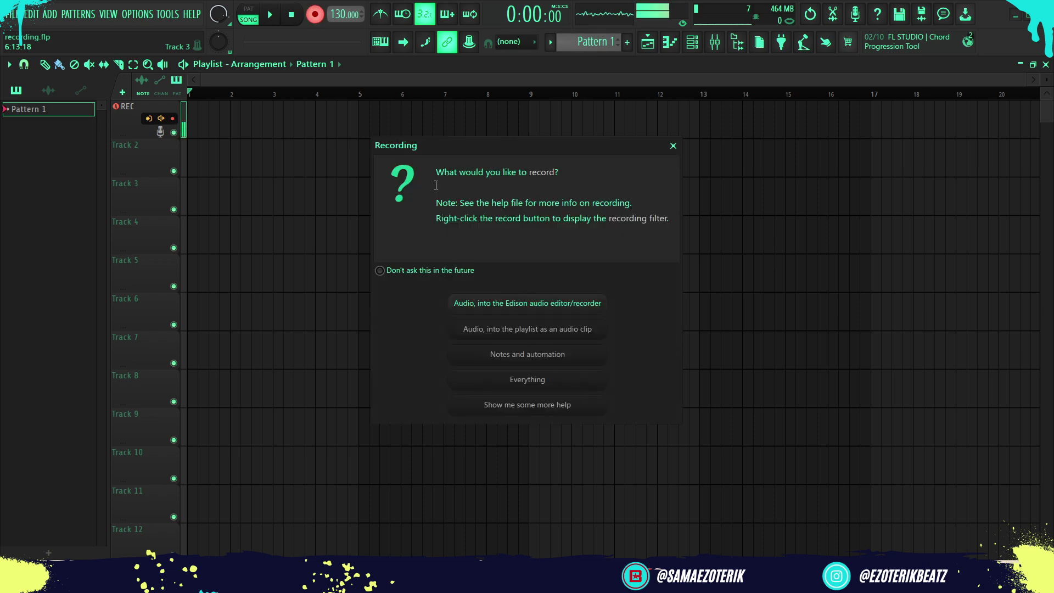
left_click(673, 146)
key("r")
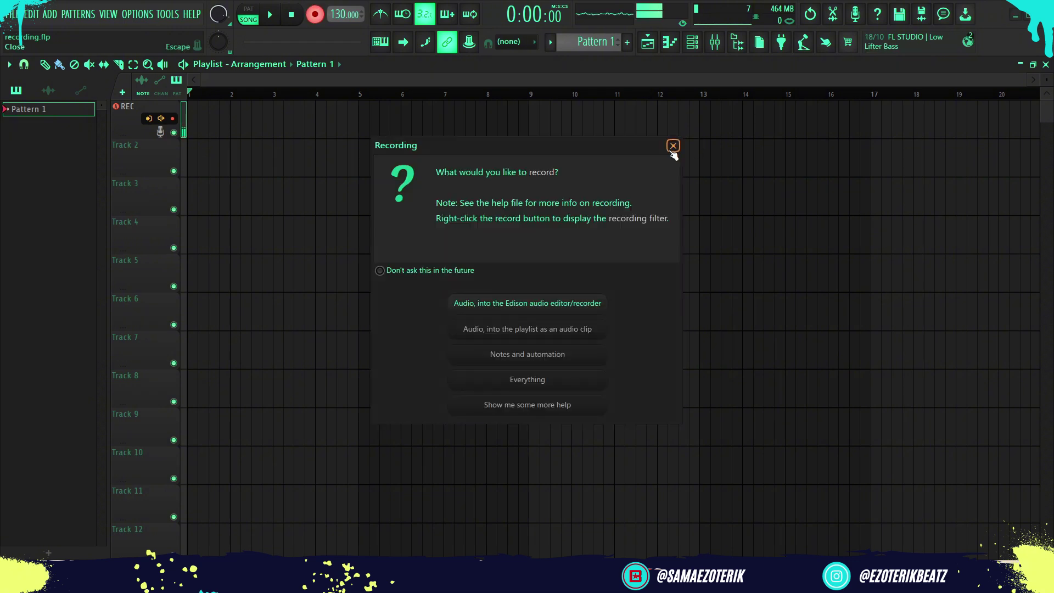
left_click(673, 146)
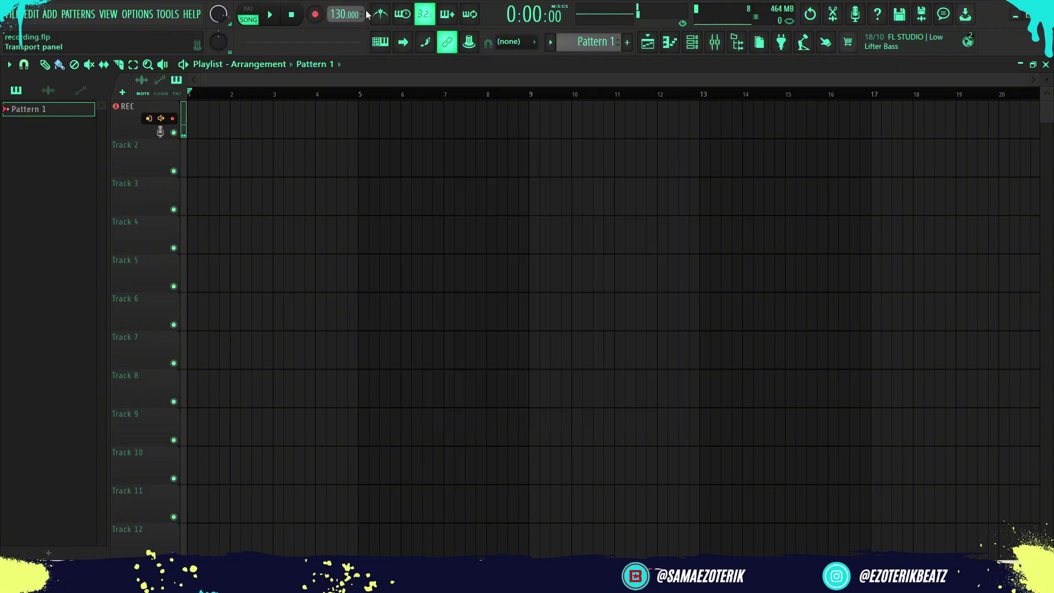
Start recording audio into the playlist as an audio clip.
left_click(317, 16)
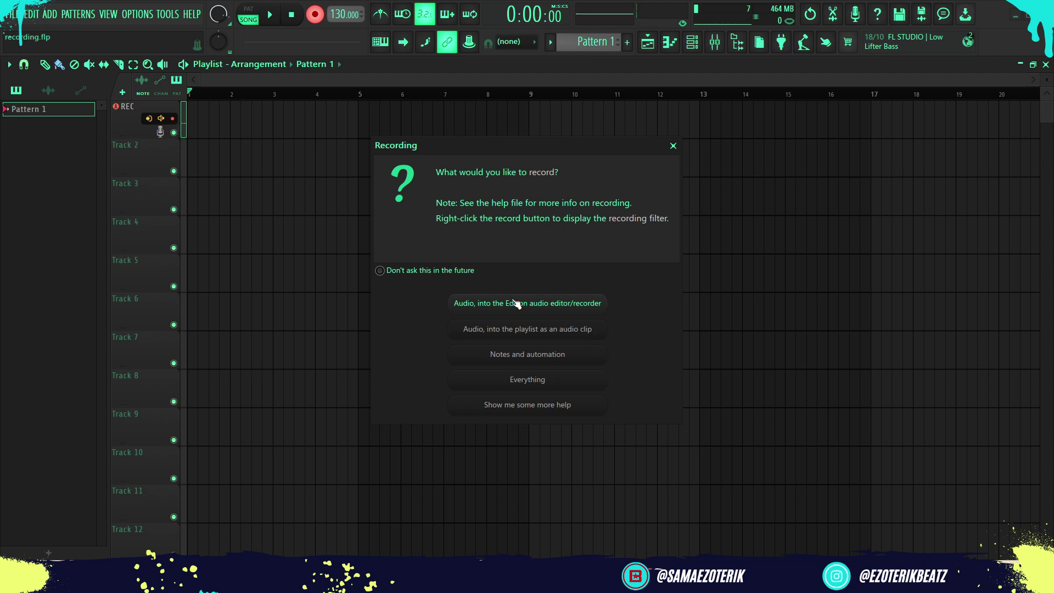
left_click(537, 332)
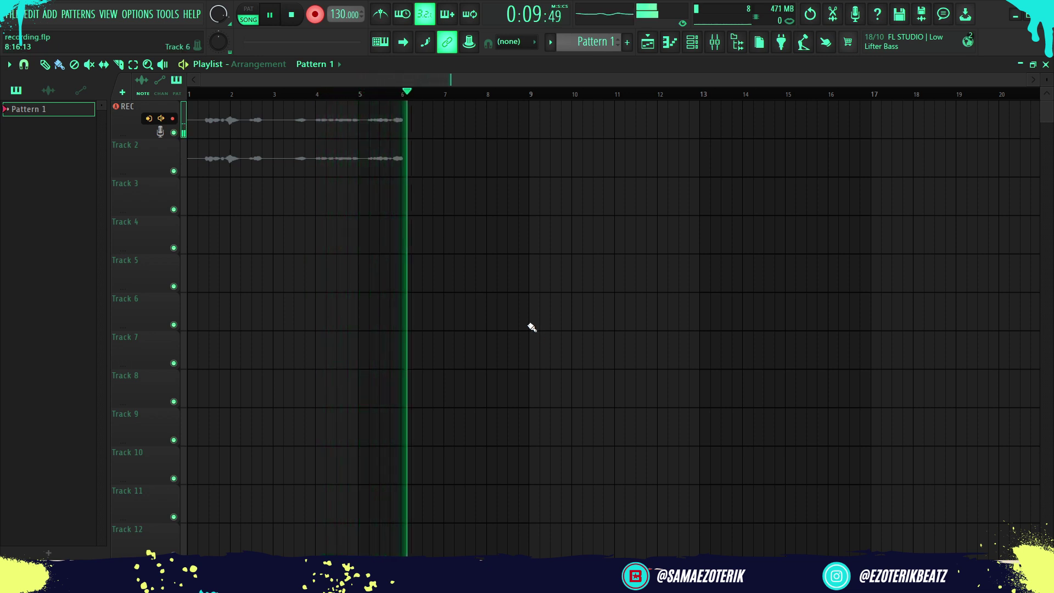
While the recording runs, compare the Insert 37 and REC channels in the mixer with the playlist waveforms, finishing on the playlist.
left_click(715, 42)
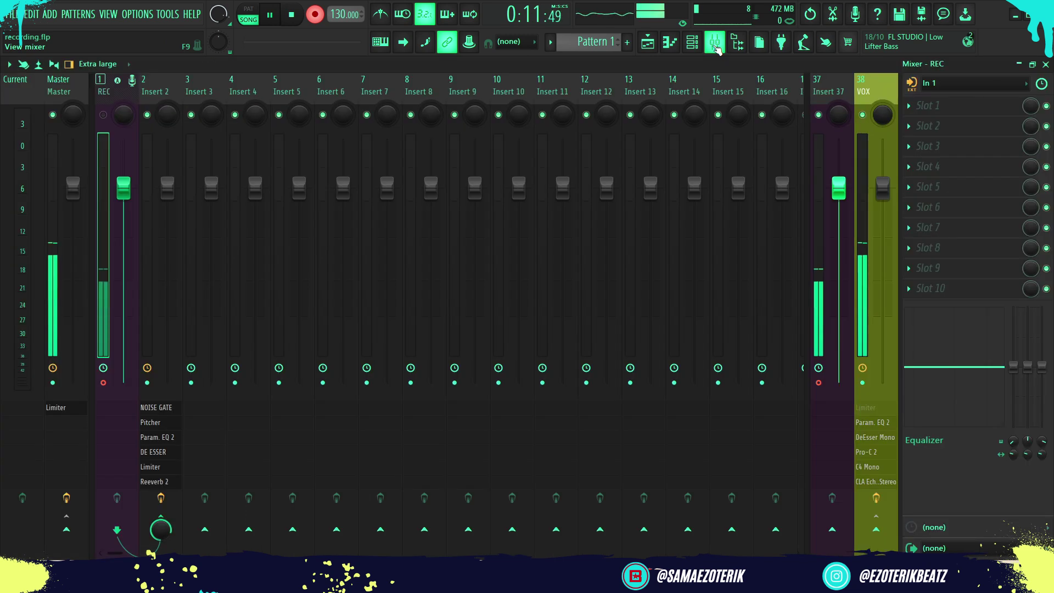
left_click(824, 92)
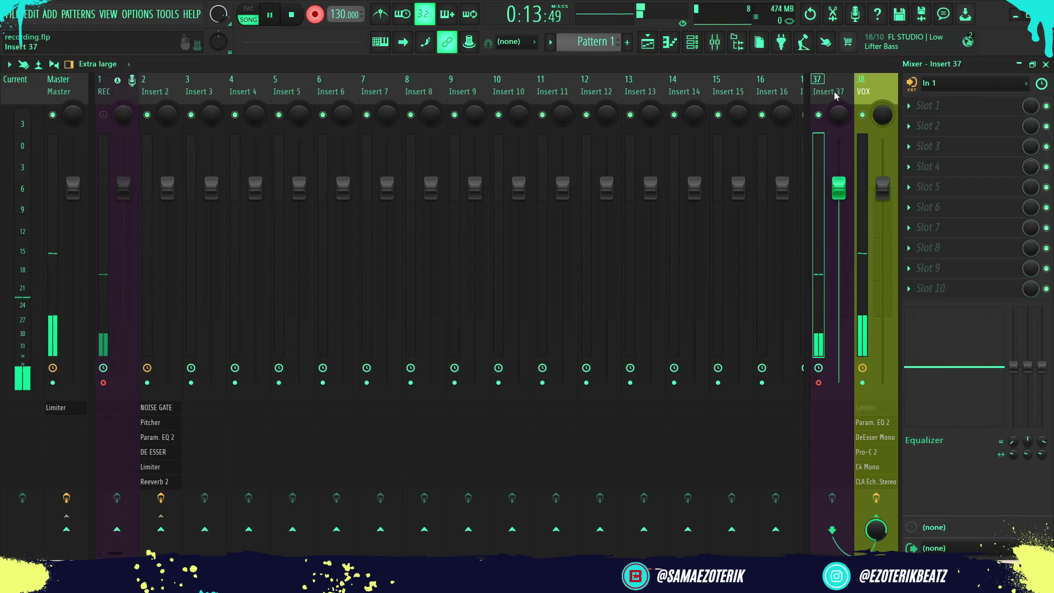
left_click(98, 98)
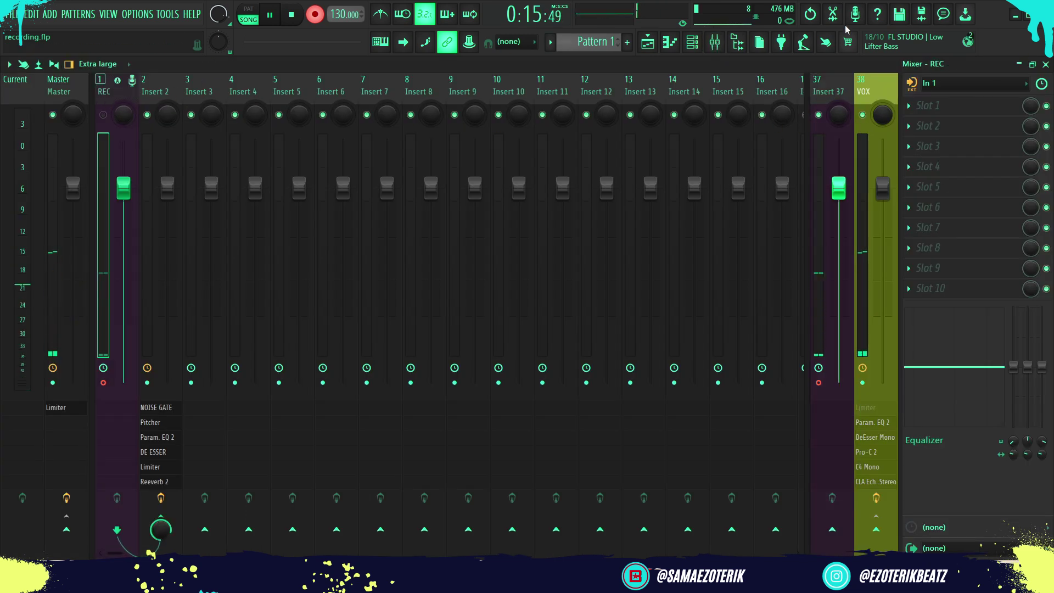
left_click(647, 42)
left_click(648, 42)
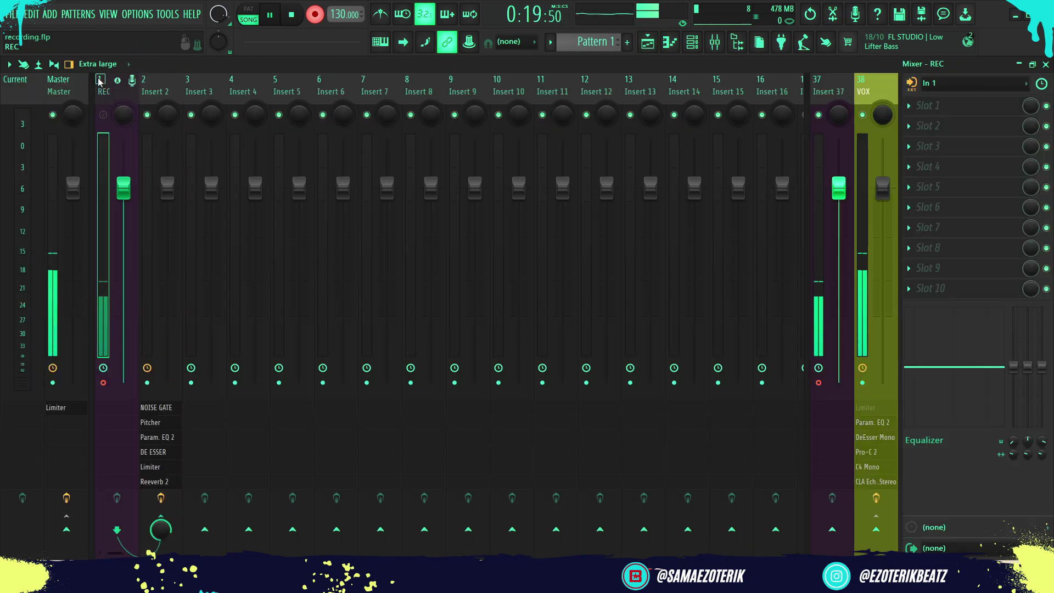
left_click(657, 45)
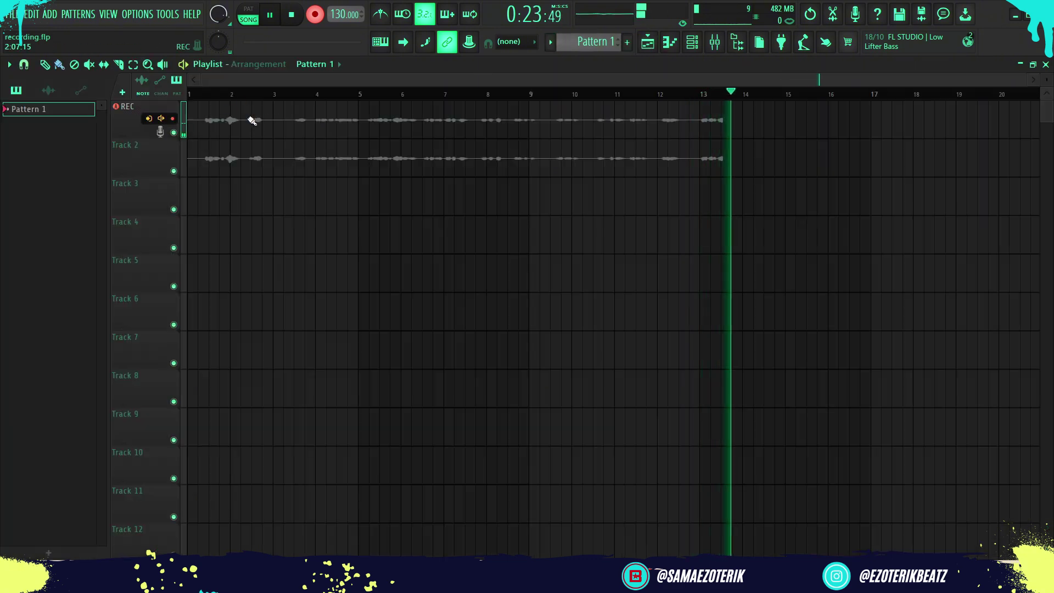
left_click(715, 42)
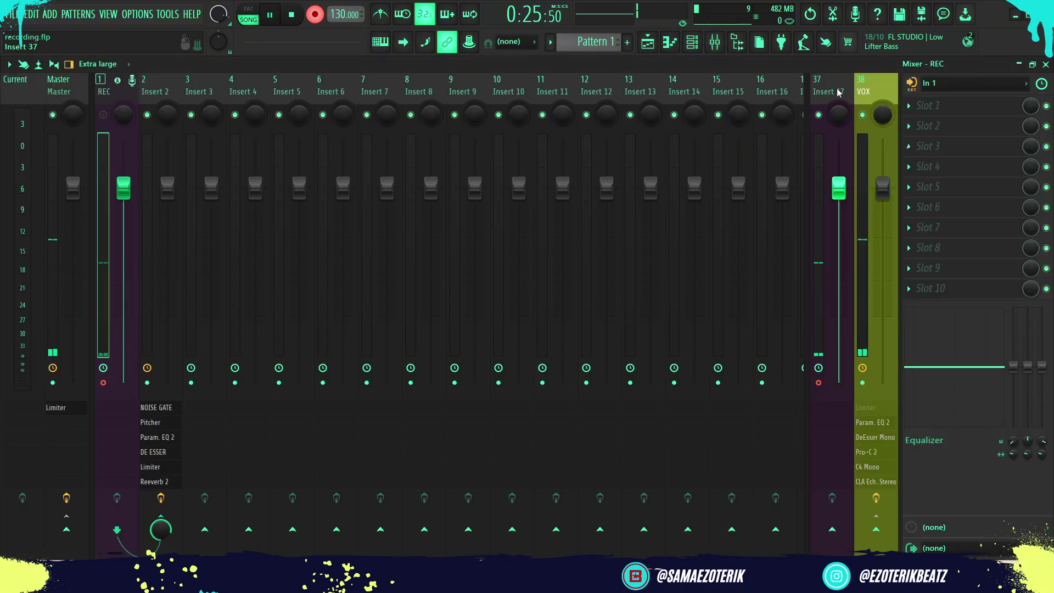
left_click(648, 42)
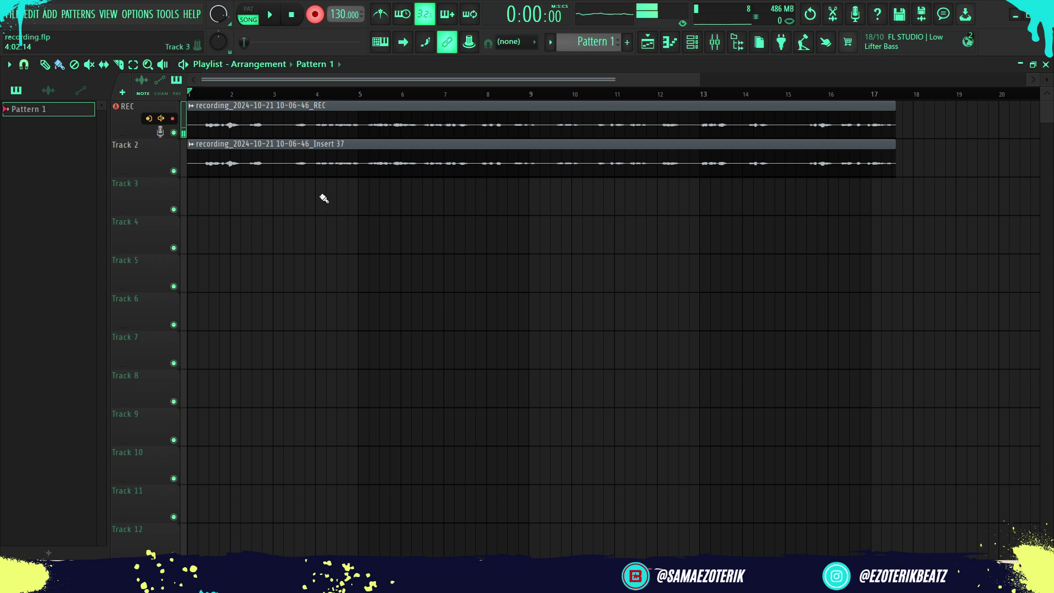
Play back the recorded clips and mute Track 2, which holds the Insert 37 recording.
scroll(324, 199, "down", 2, "ctrl")
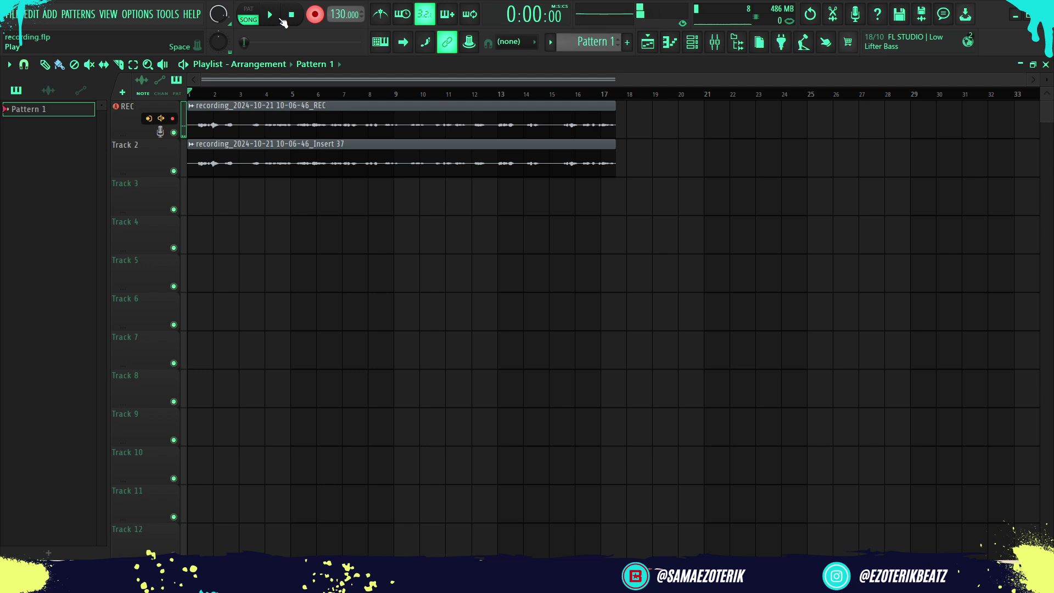
left_click(271, 15)
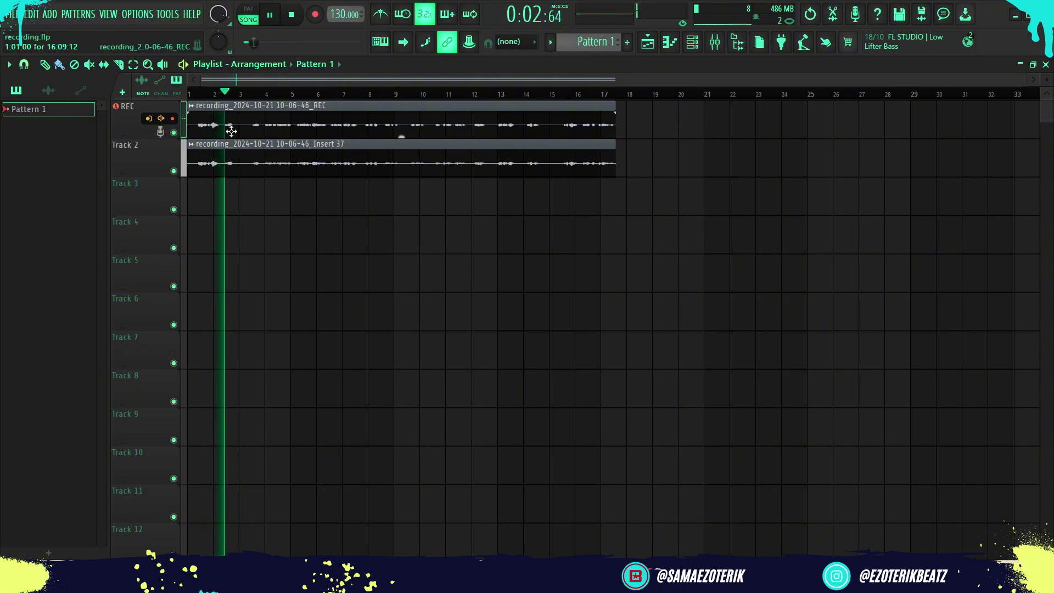
left_click(174, 172)
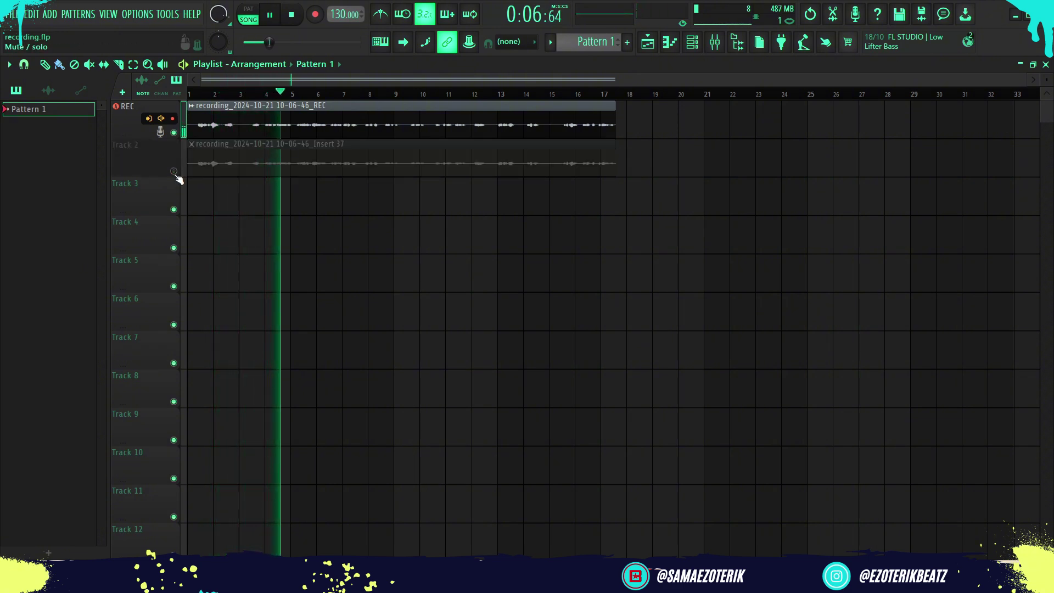
left_click(175, 172)
left_click(175, 172)
left_click(174, 172)
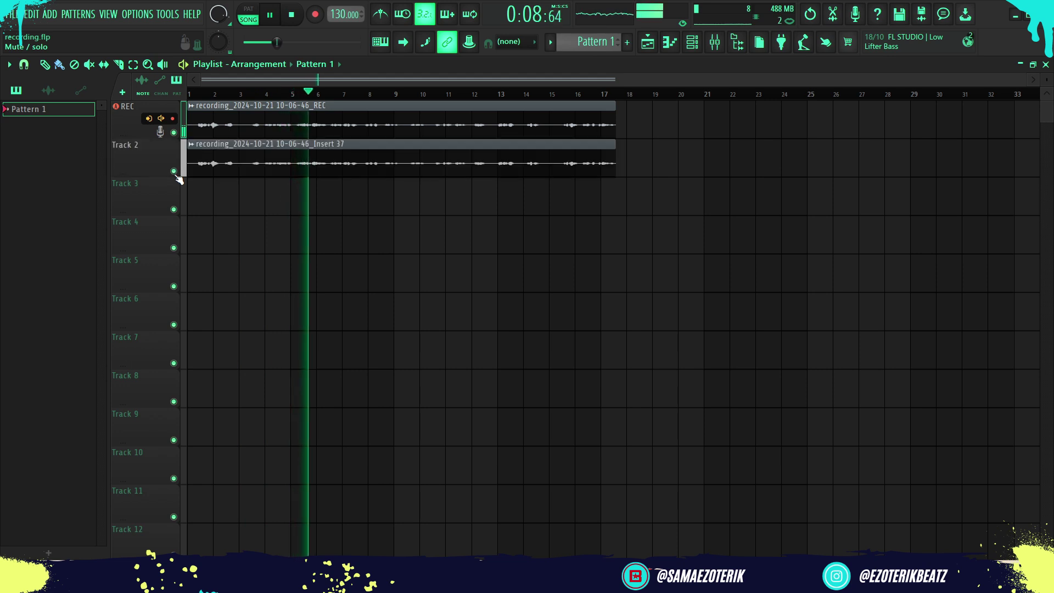
left_click(174, 172)
Unmute the REC channel in the mixer to hear playback through Insert 2's effects, mute it again and return to the playlist.
left_click(714, 42)
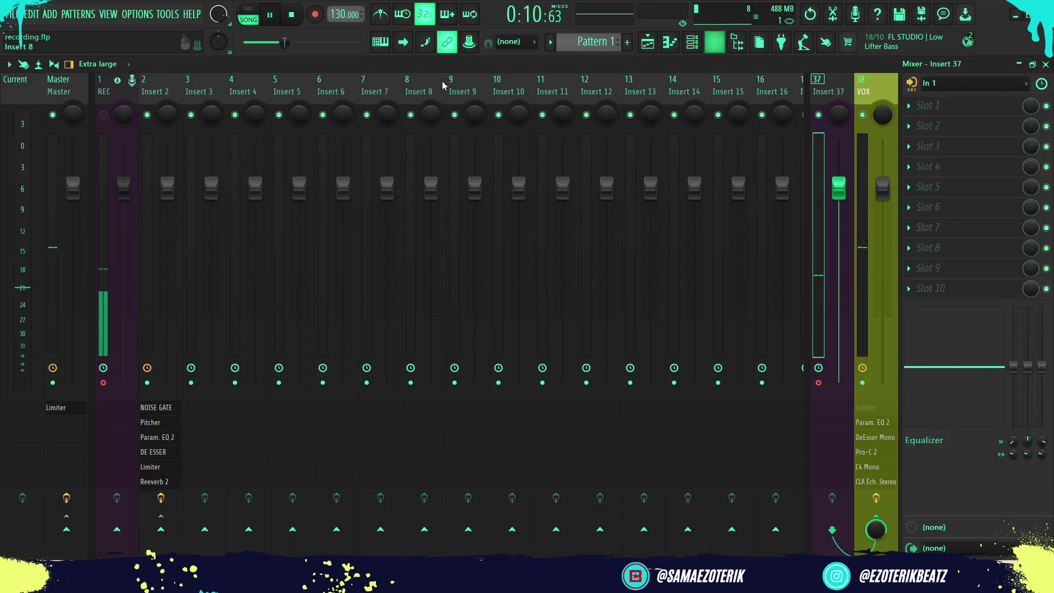
left_click(104, 115)
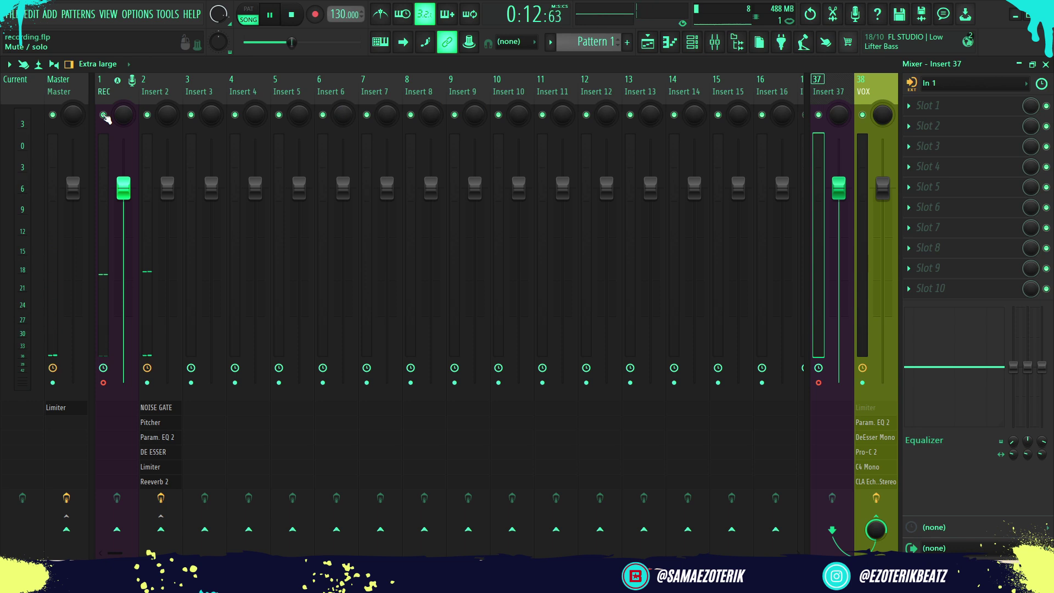
left_click(163, 77)
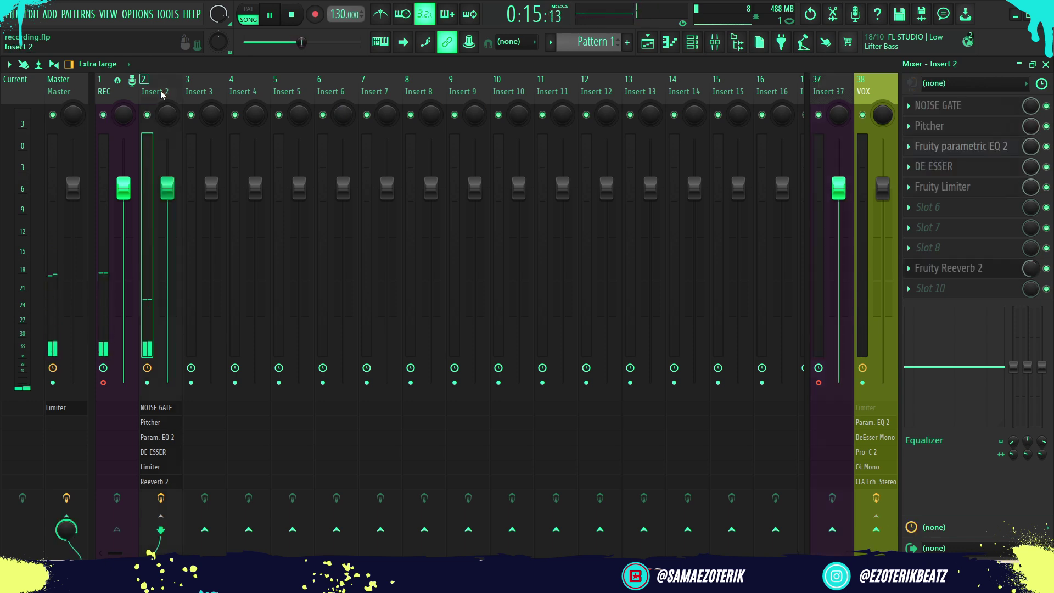
left_click(104, 114)
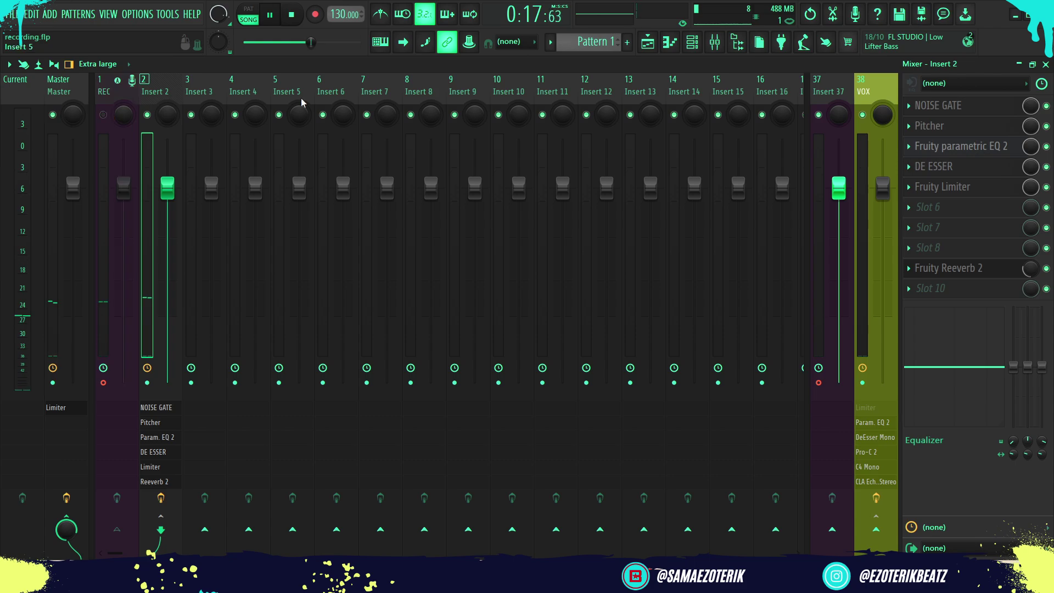
left_click(646, 47)
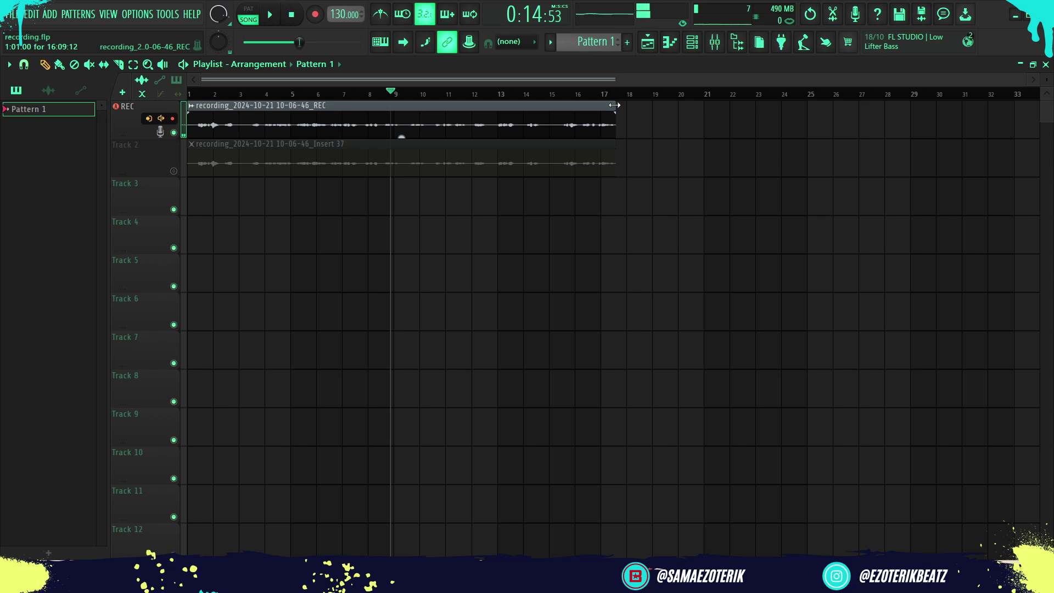
Shorten the REC clip to about bar 8.5, try stretching it to about bar 30, and undo the stretch.
left_click_drag(615, 105, 392, 103)
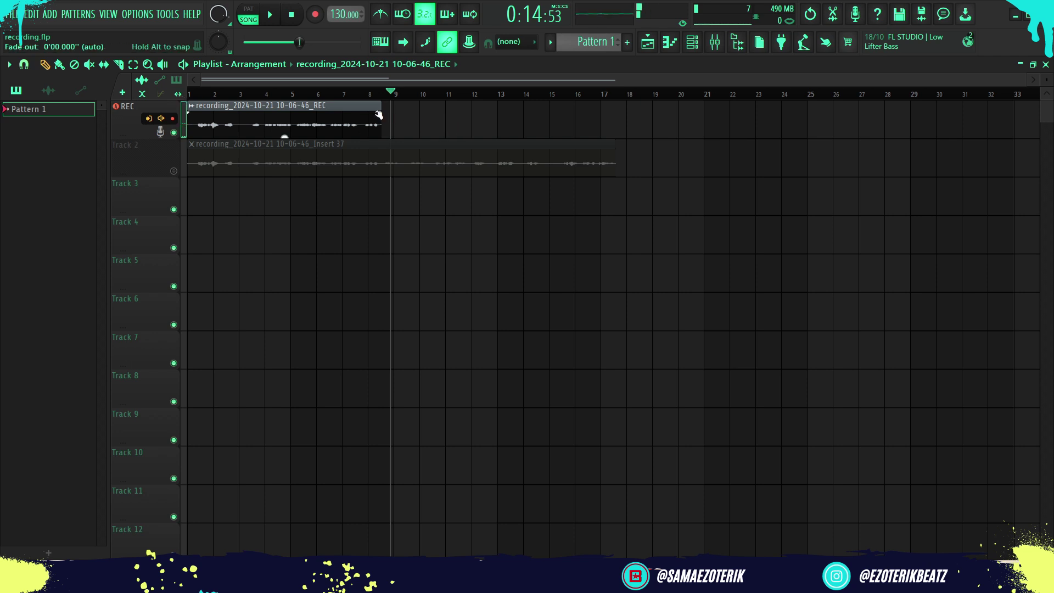
left_click_drag(379, 107, 938, 103)
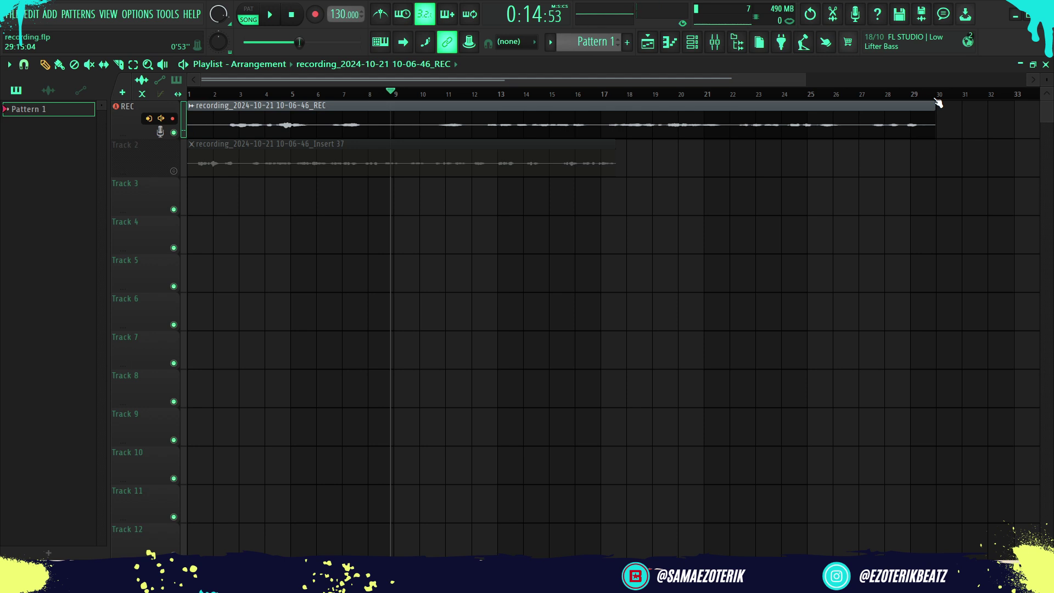
key("ctrl+z")
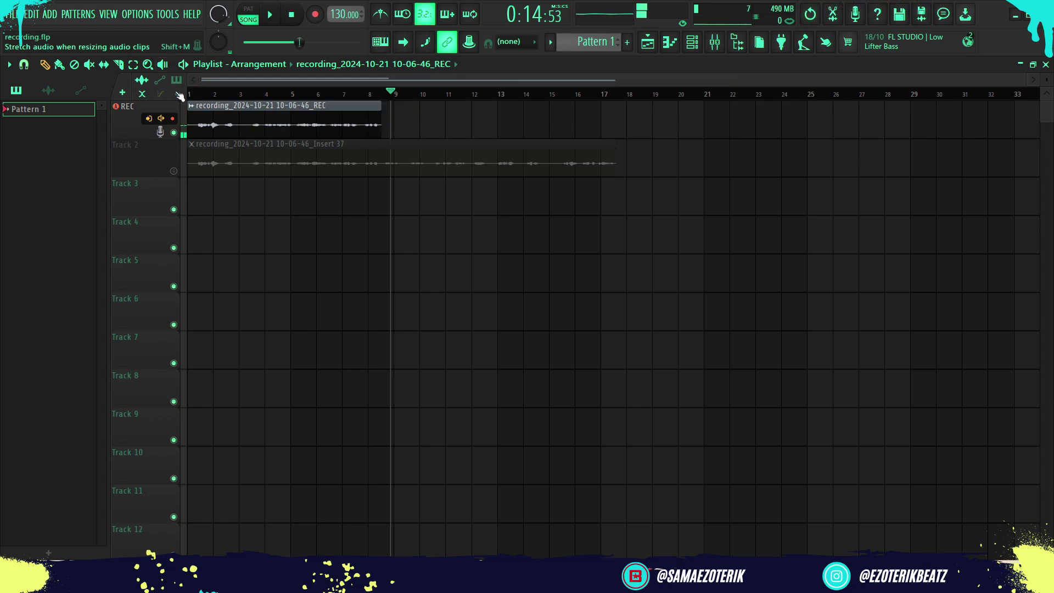
Extend the REC clip's end to about bar 14 without stretching and delete the Insert 37 clip from Track 2.
left_click_drag(381, 137, 522, 106)
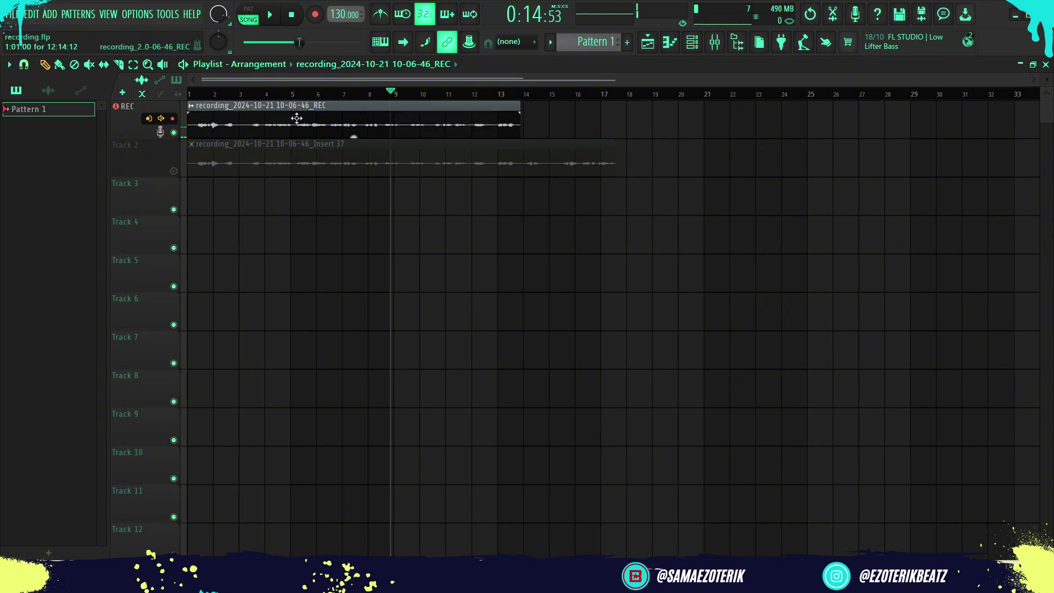
left_click(273, 115)
right_click(280, 166)
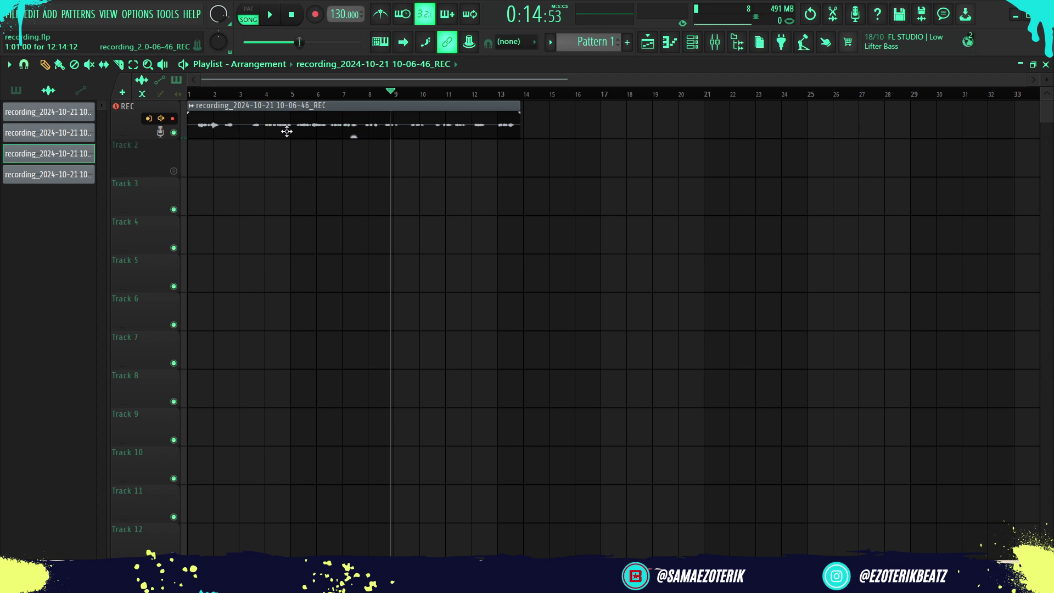
Move the REC clip down to Track 3 and return the playhead to the start of the song.
left_click_drag(287, 131, 275, 207)
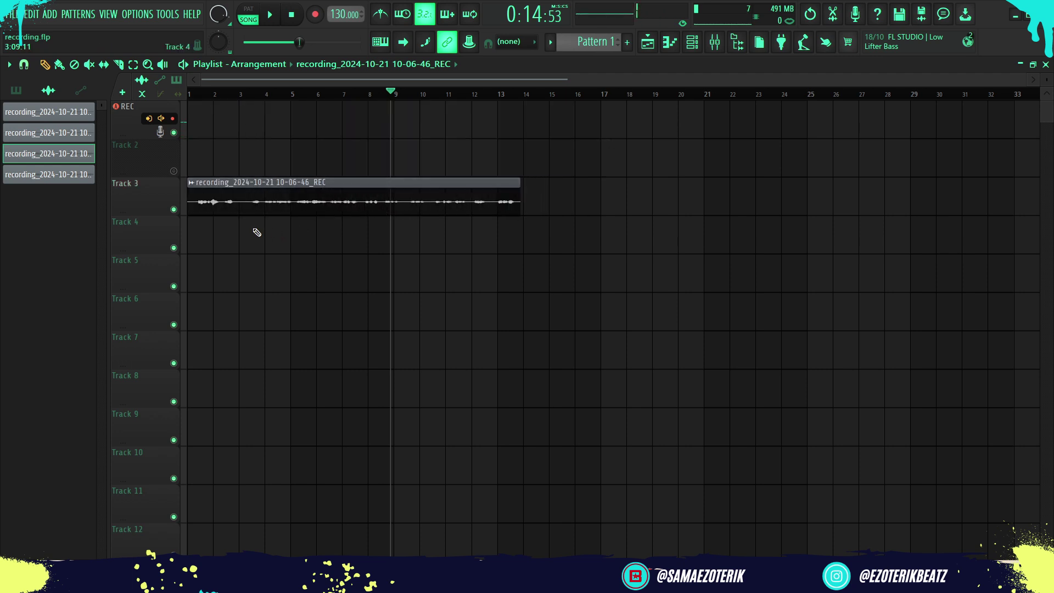
left_click_drag(395, 96, 190, 94)
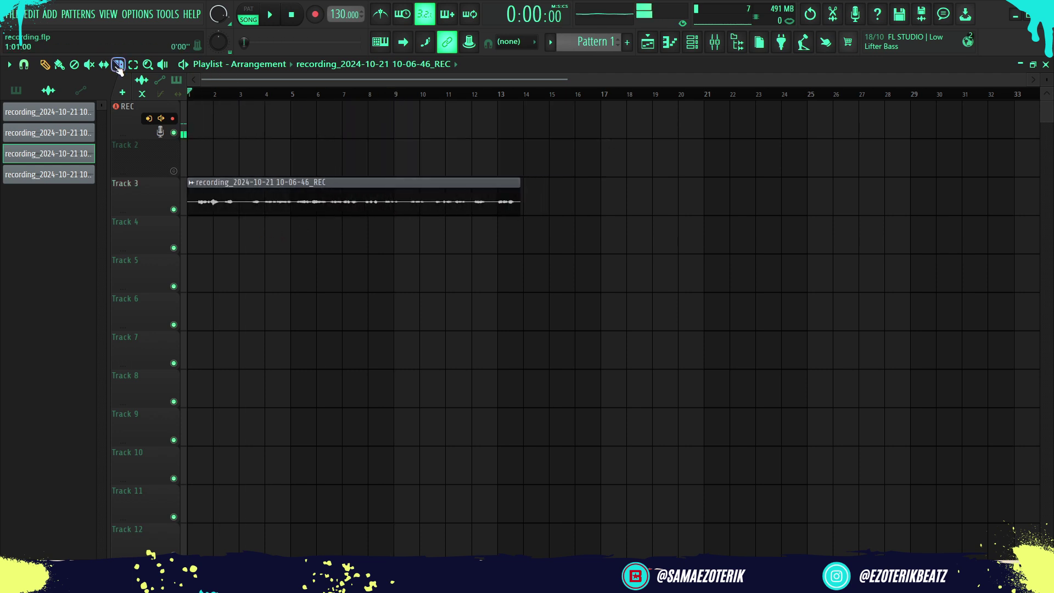
key("space")
key("space")
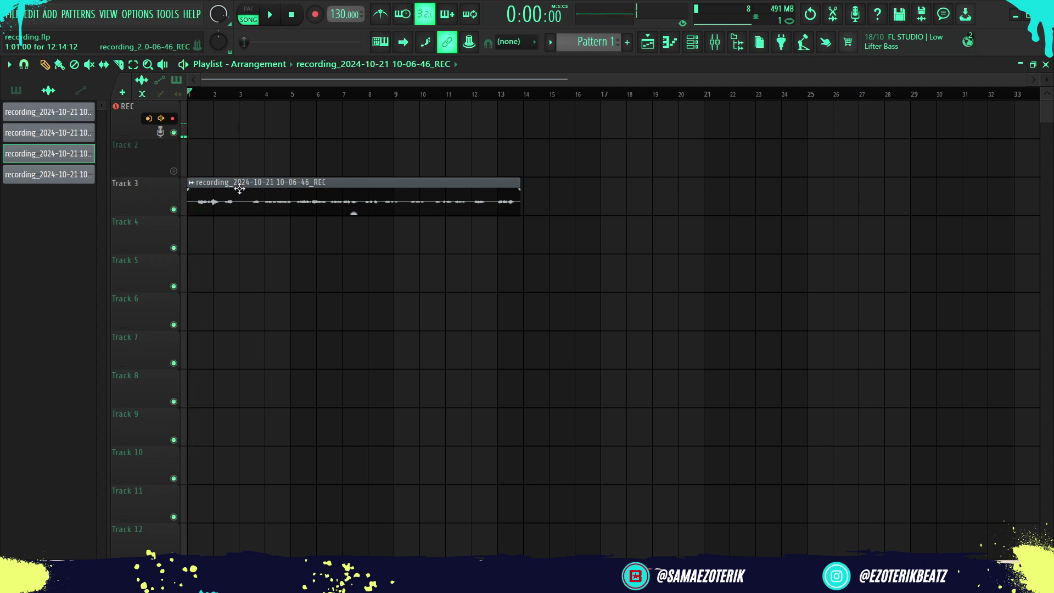
Try to record another take into the playlist as an audio clip, dismissing the new track's audio input choice.
left_click(321, 15)
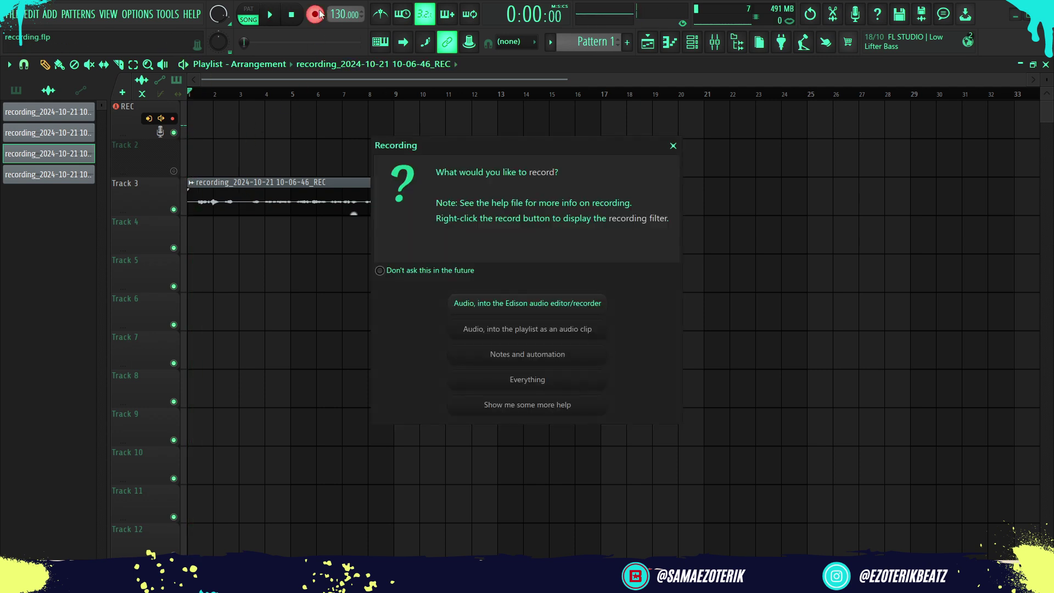
left_click(504, 329)
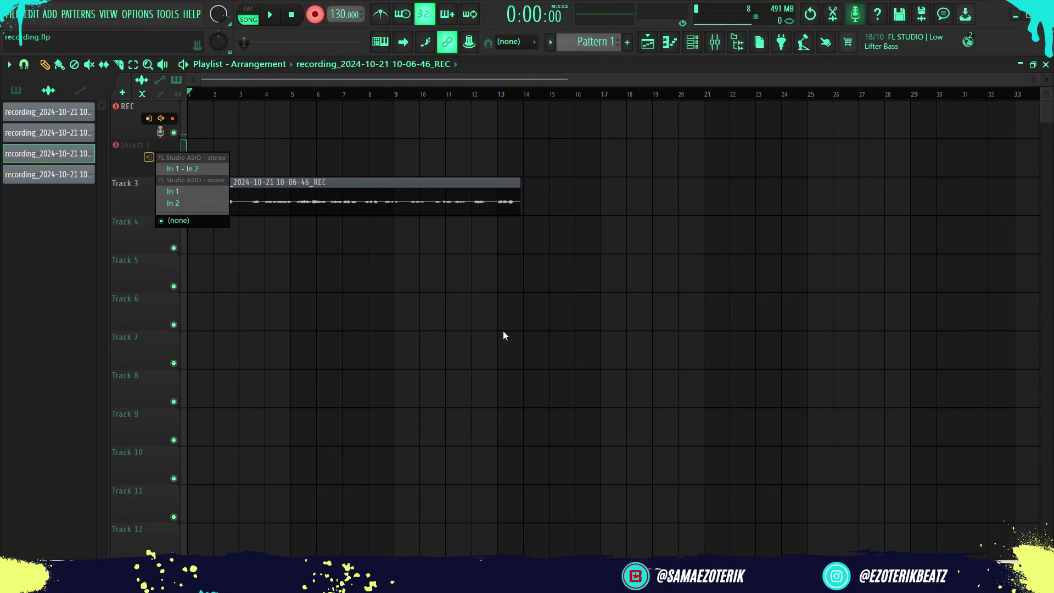
left_click(272, 146)
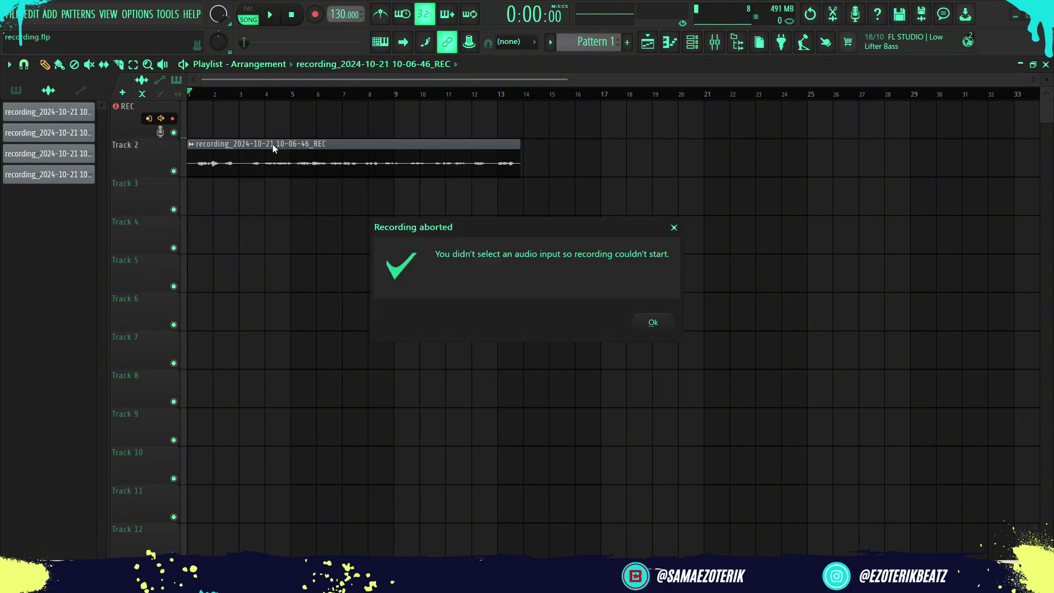
Close the aborted-recording message and delete the REC clip from Track 2.
left_click(675, 228)
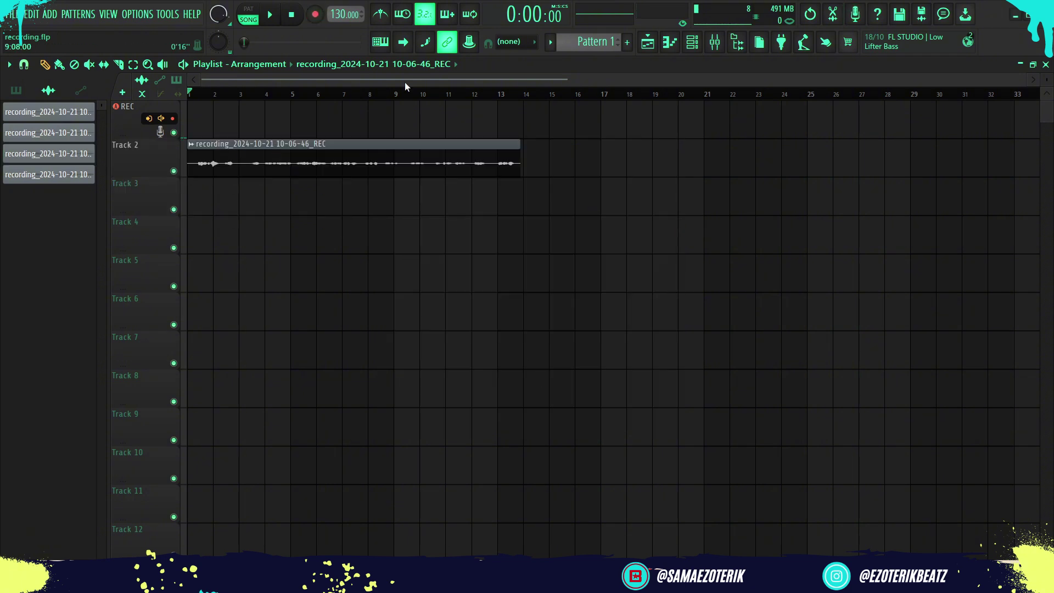
right_click(266, 160)
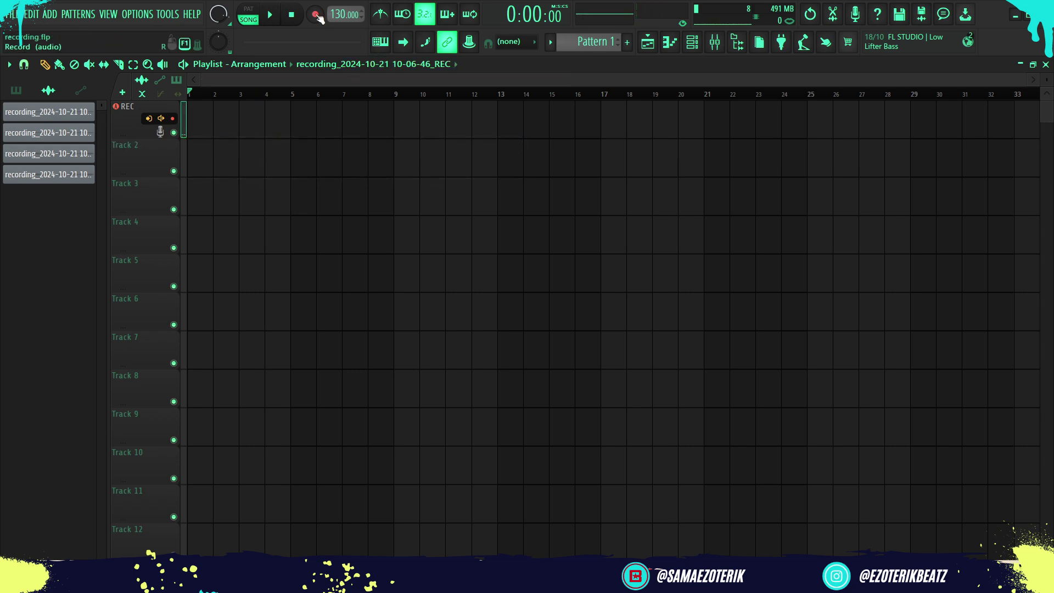
Record a short take into the playlist as an audio clip and delete the two resulting clips from the REC track and Track 2.
key("r")
left_click(515, 328)
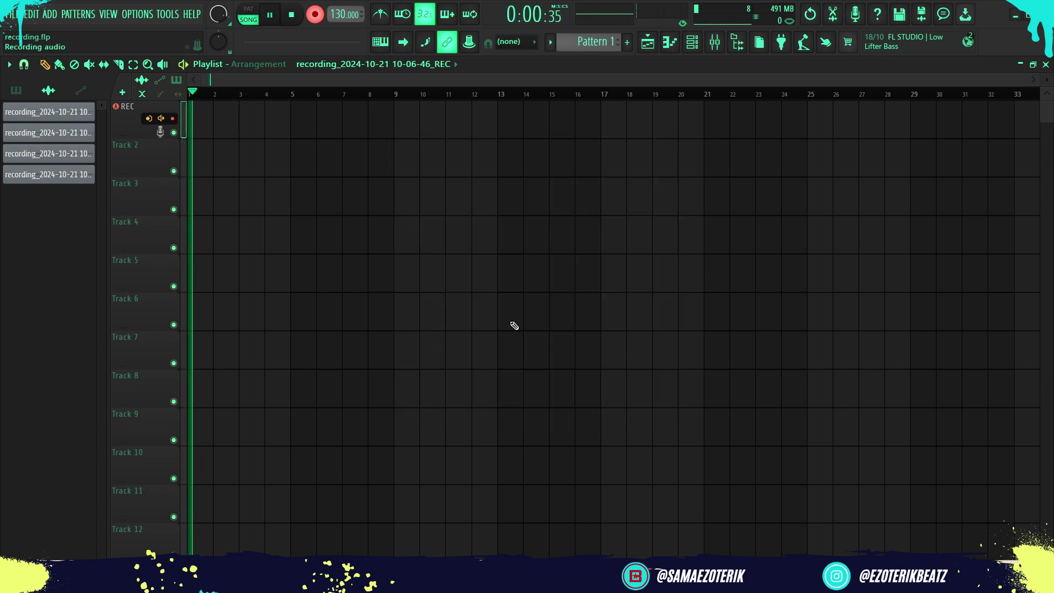
key("space")
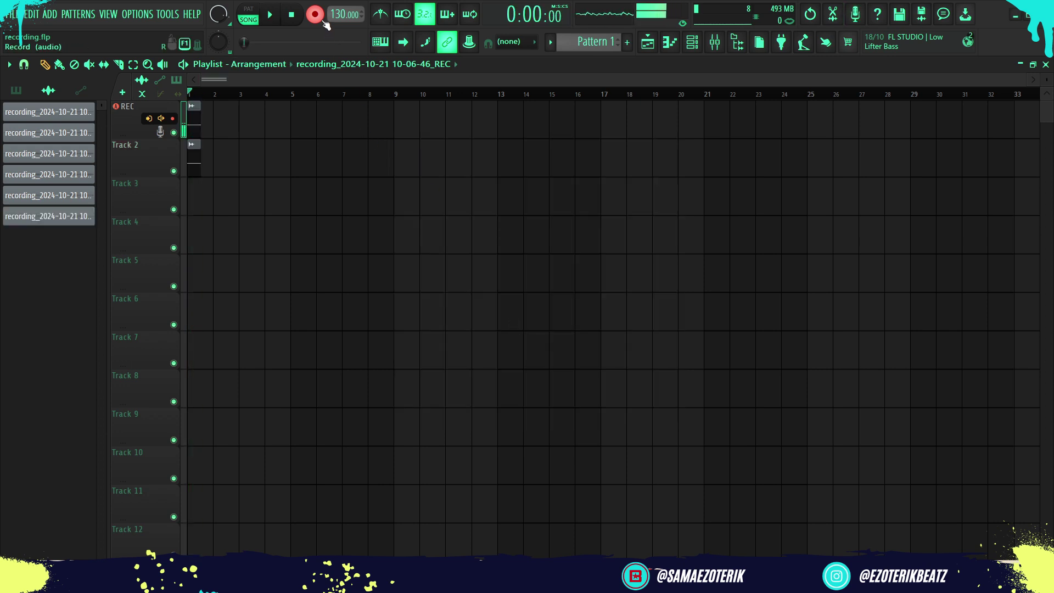
right_click(194, 151)
right_click(194, 129)
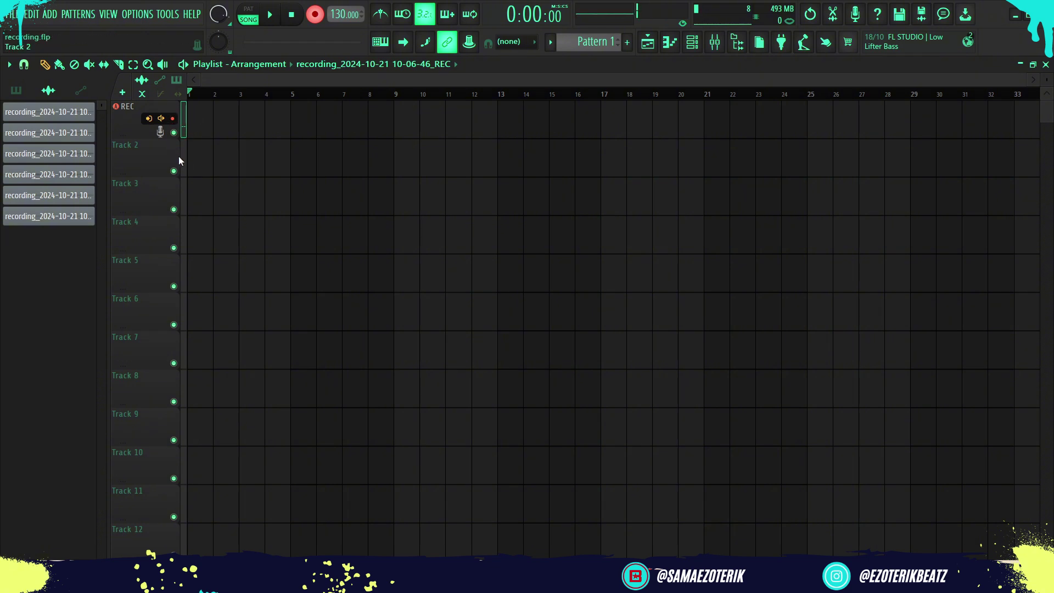
left_click(316, 16)
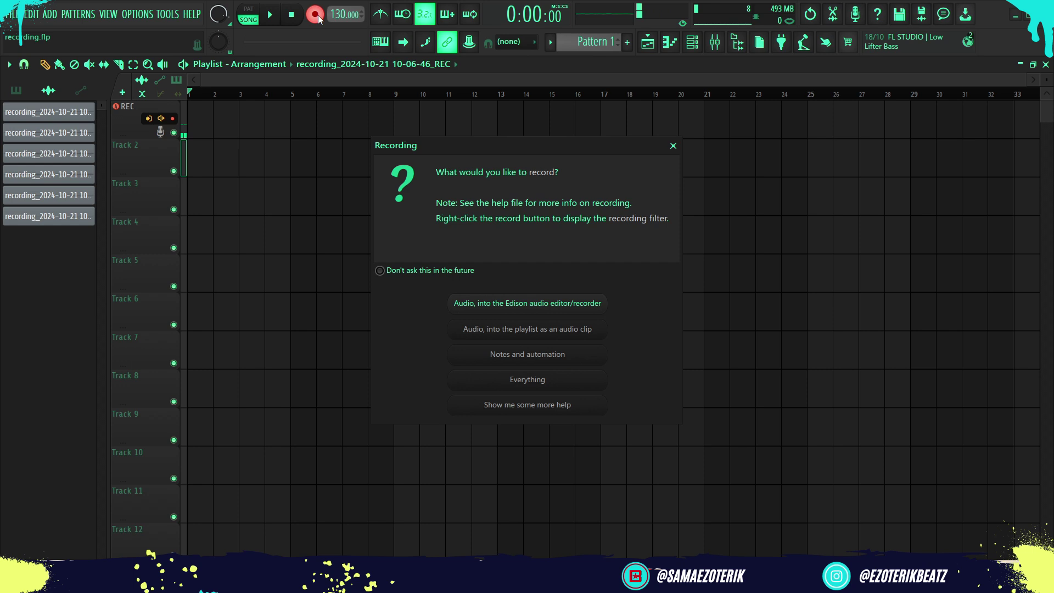
left_click(484, 335)
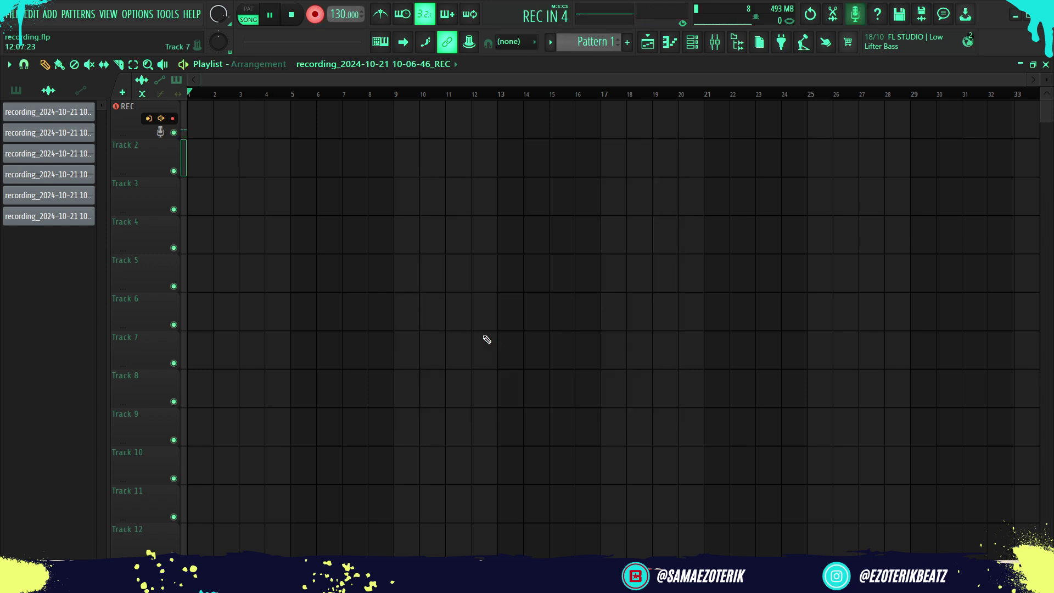
left_click(317, 13)
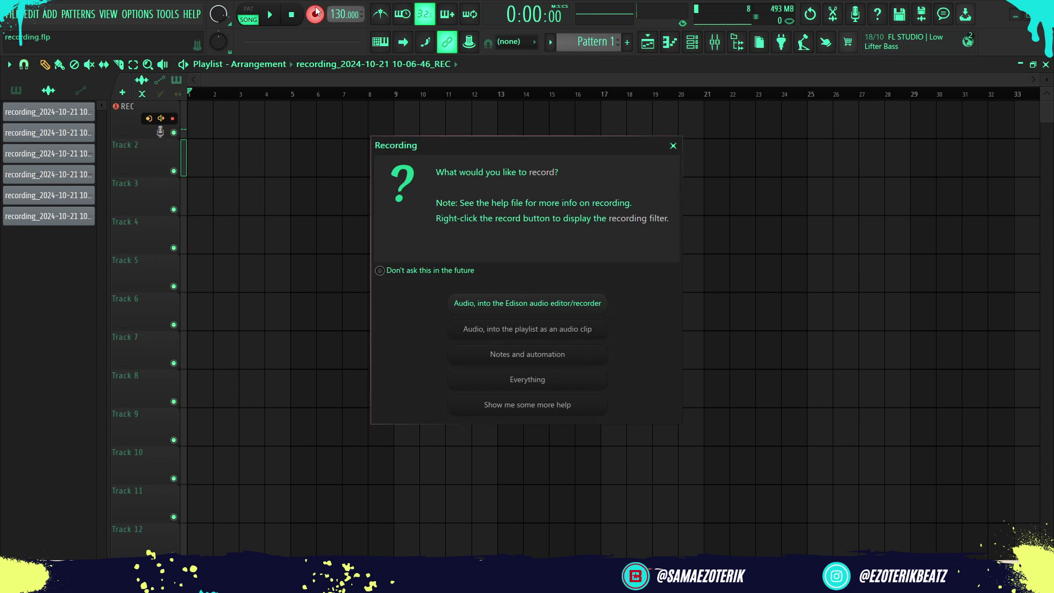
left_click(674, 146)
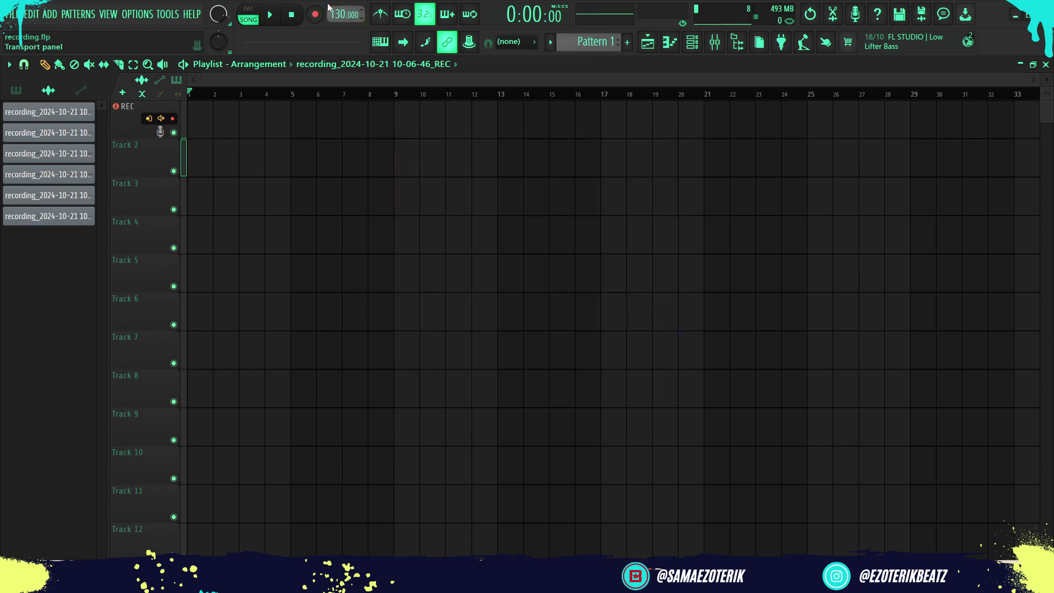
Unmute the REC track in the mixer and select Insert 3.
left_click(715, 43)
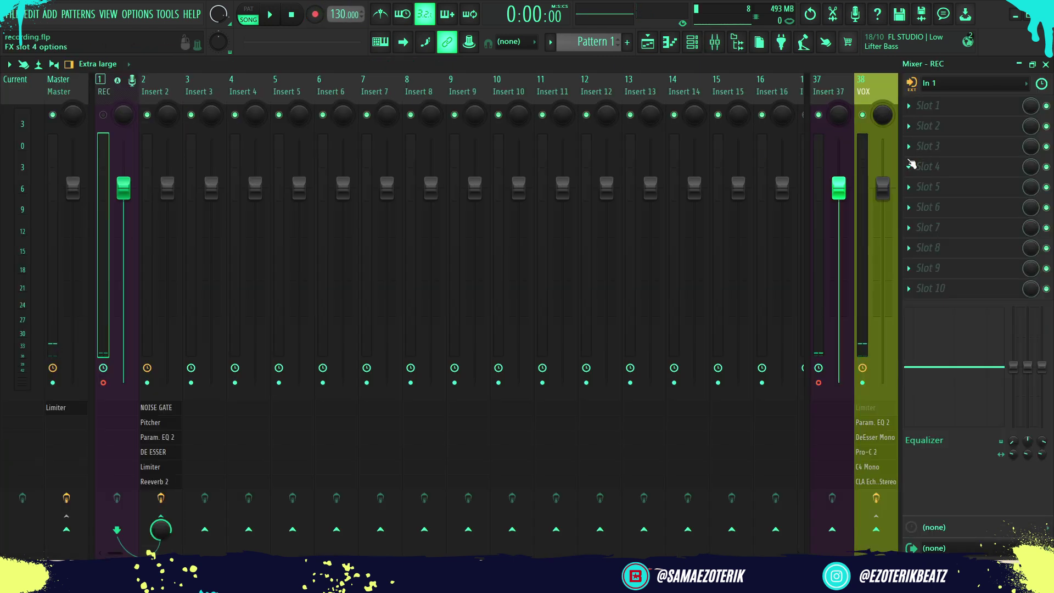
left_click(104, 116)
left_click(196, 92)
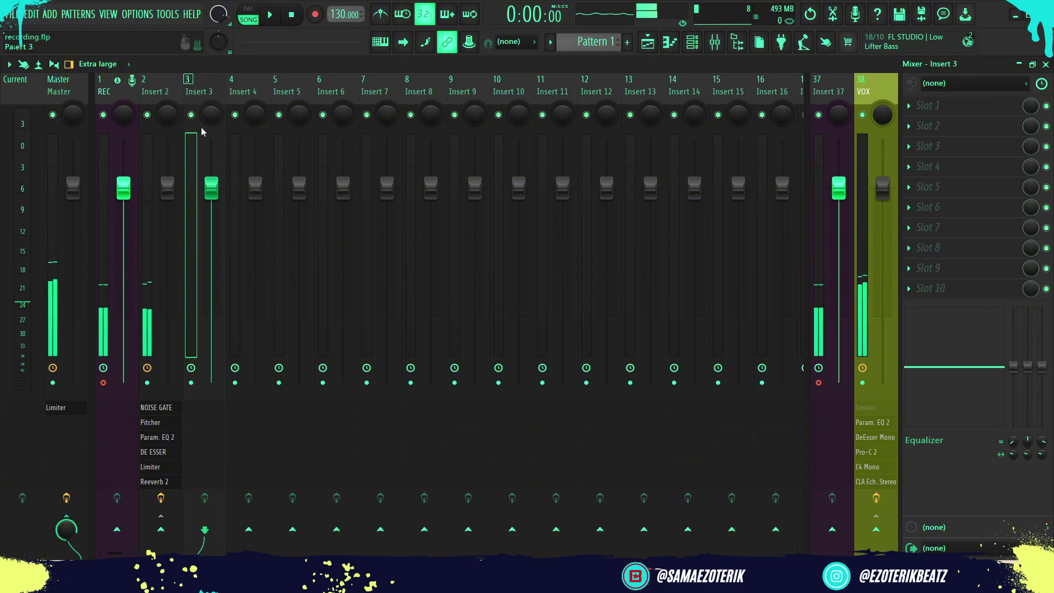
Try to record into the playlist as an audio clip with Insert 3 selected, dismissing the audio input choice.
left_click(315, 15)
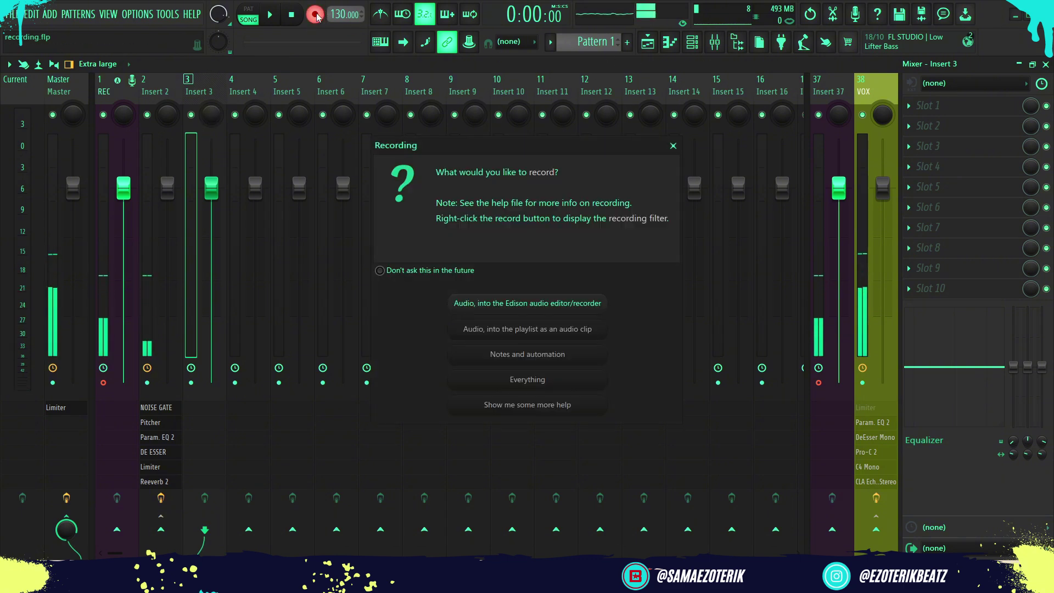
left_click(506, 327)
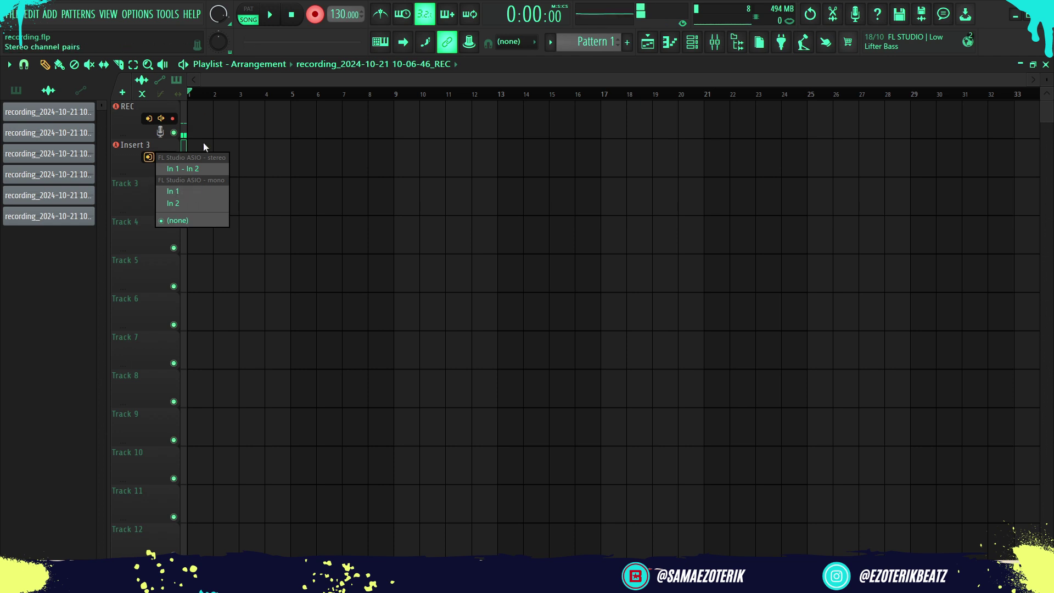
left_click(184, 144)
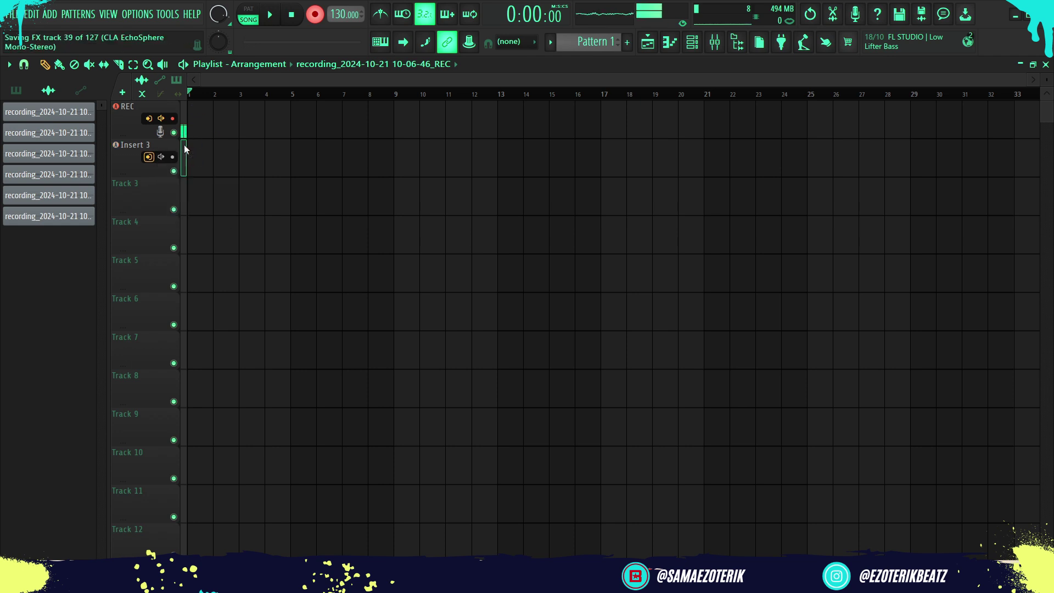
left_click(674, 228)
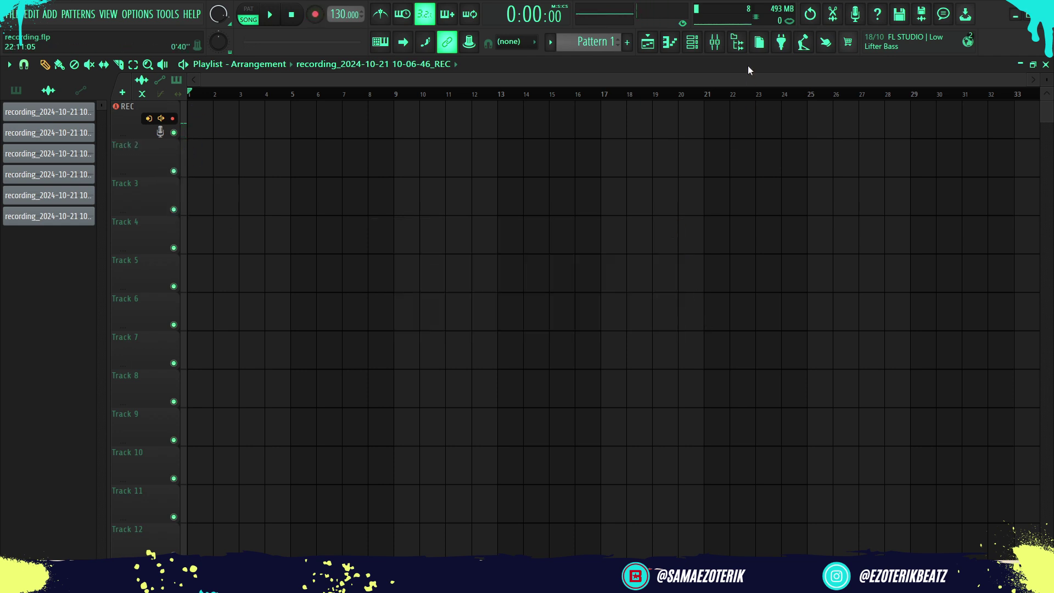
Select the REC track in the mixer and mute it.
left_click(716, 44)
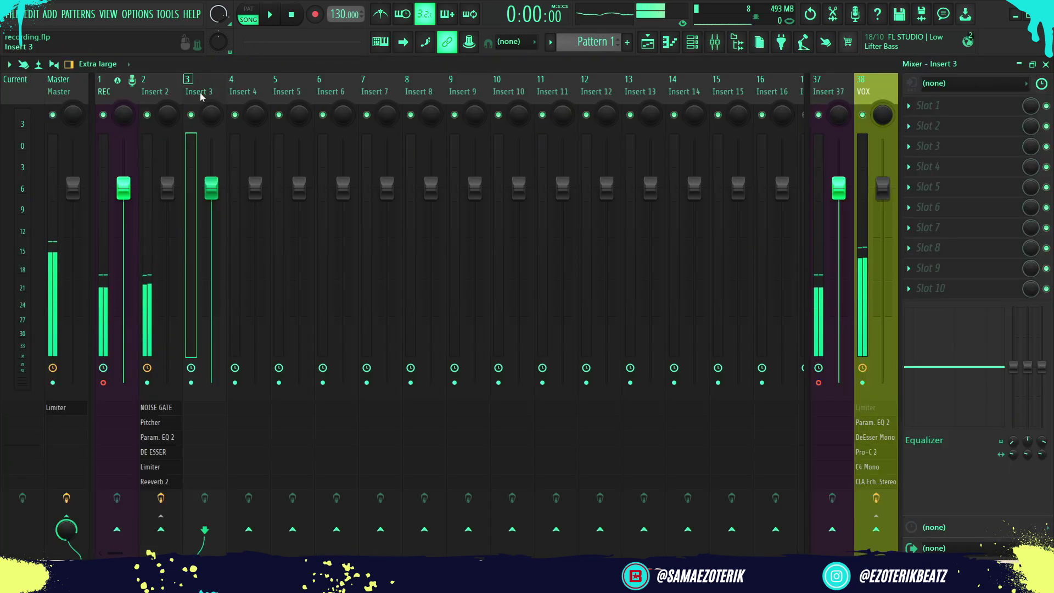
left_click(113, 90)
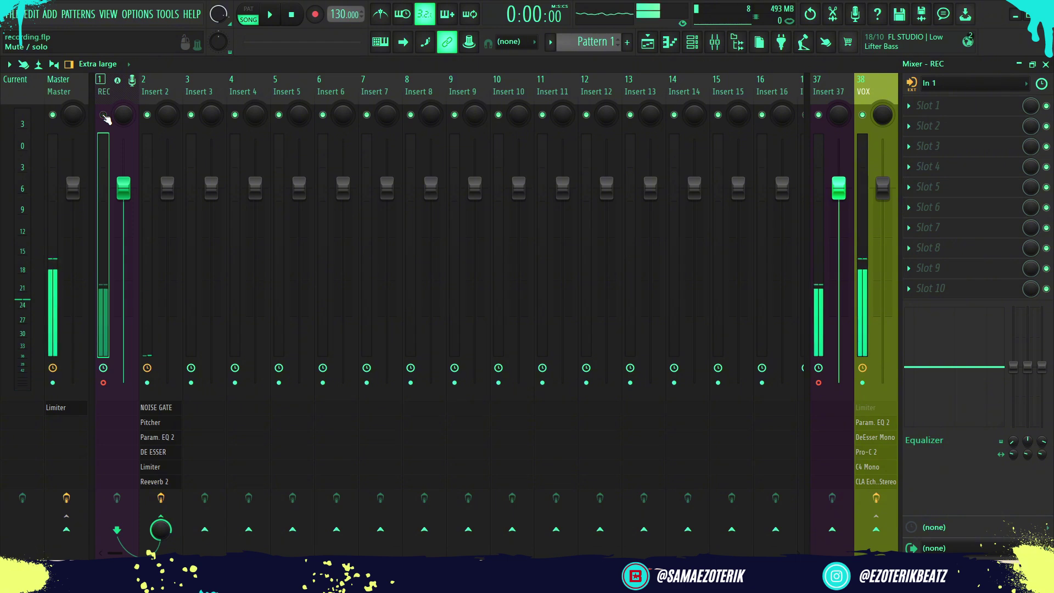
left_click(103, 116)
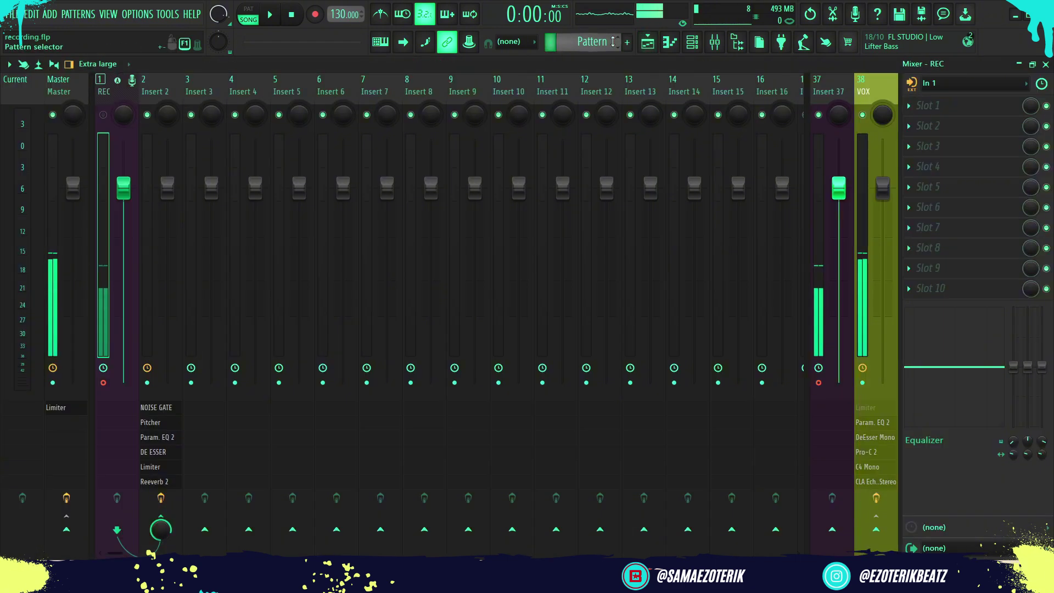
Record a short take in the playlist as an audio clip with the muted REC track selected.
left_click(650, 45)
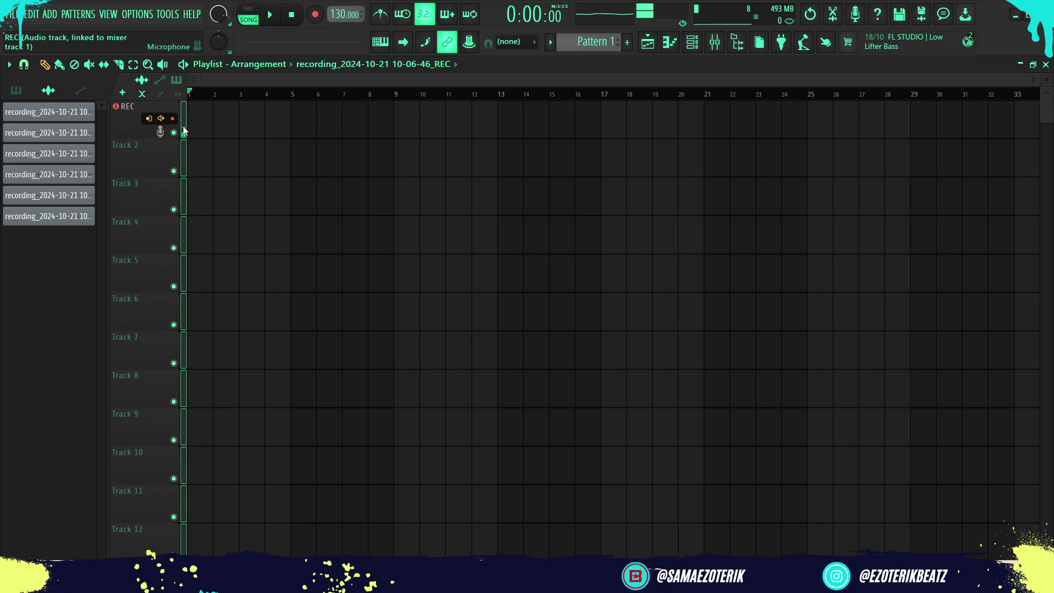
left_click(316, 15)
left_click(481, 330)
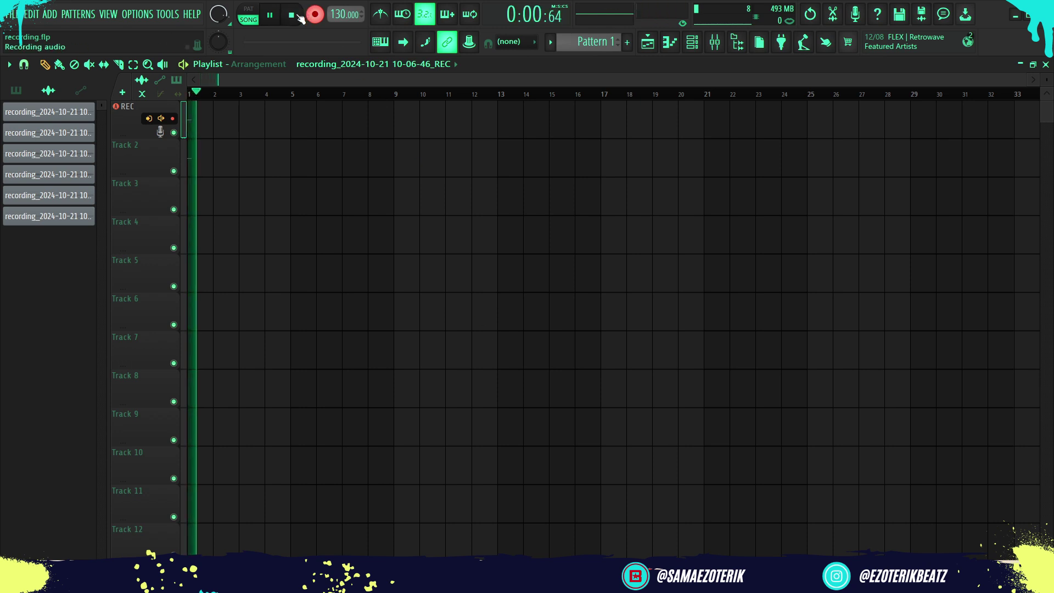
left_click(315, 15)
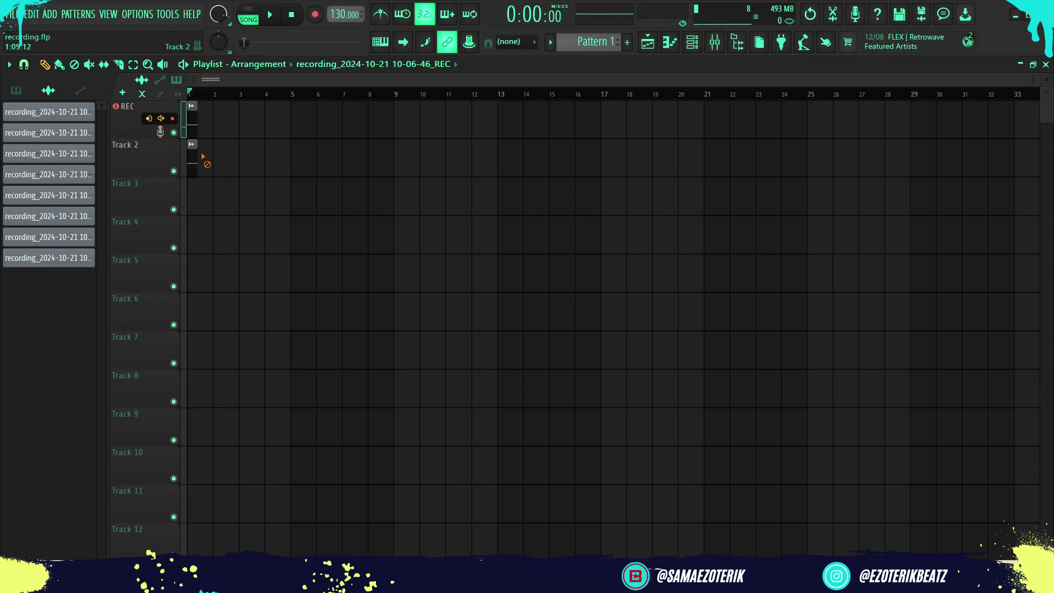
Select Insert 7 in the mixer and try to record into the playlist as an audio clip, dismissing the audio input choice.
left_click(715, 42)
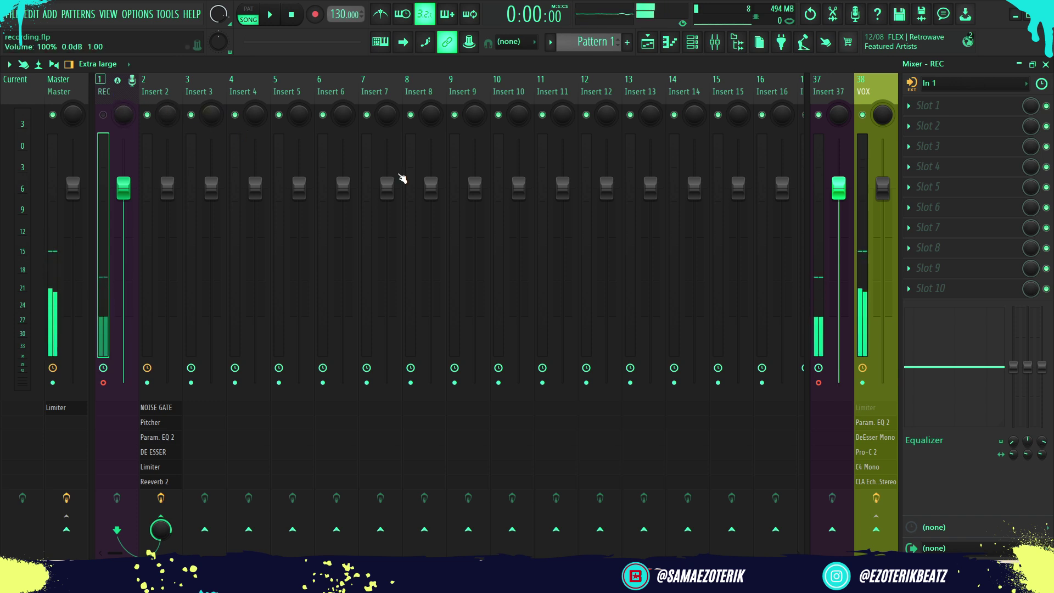
left_click(383, 81)
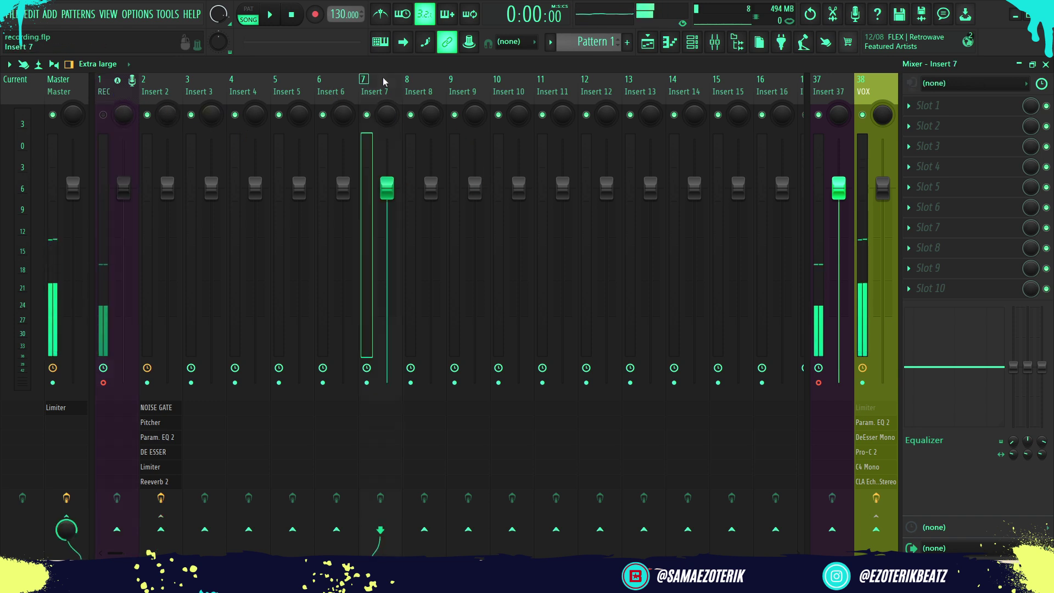
key("r")
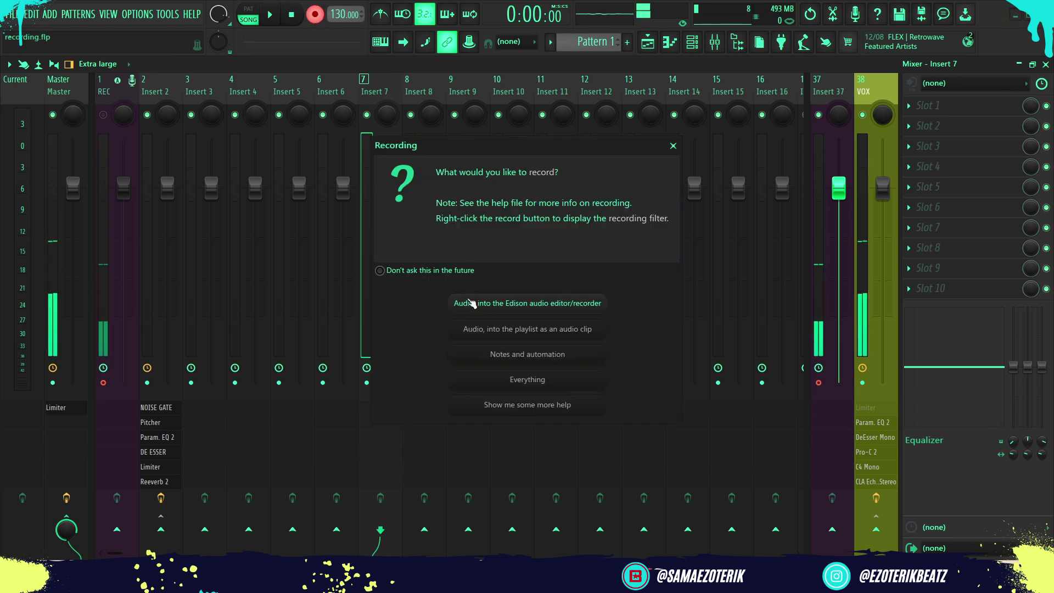
left_click(476, 330)
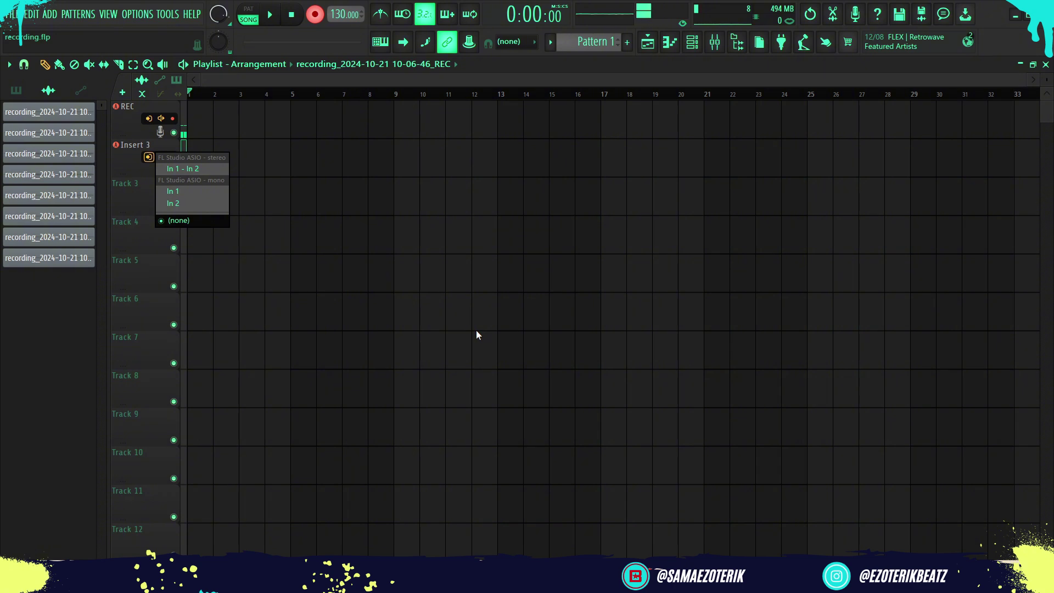
left_click(260, 239)
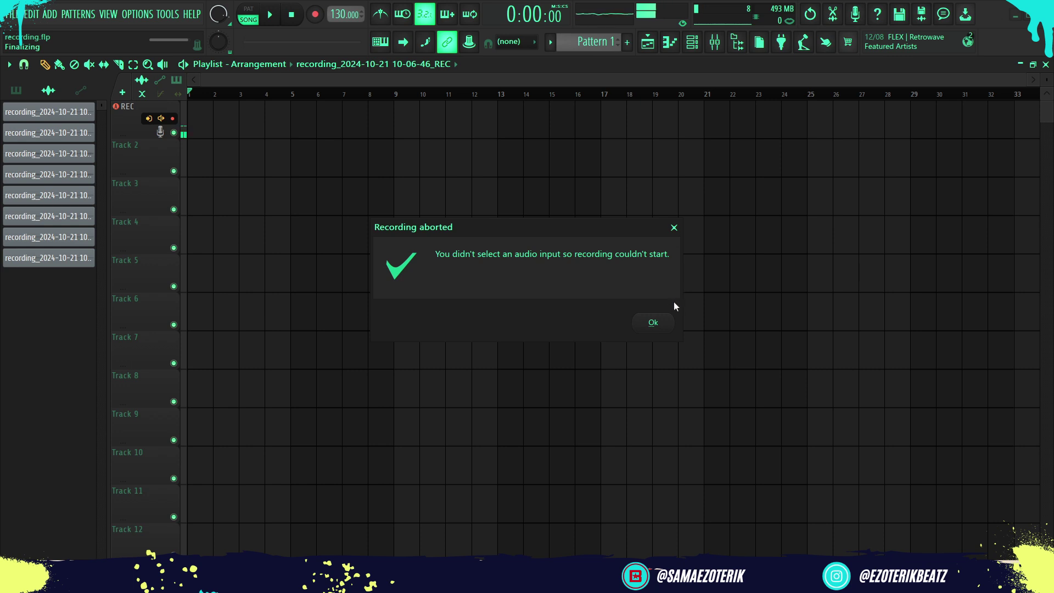
left_click(661, 324)
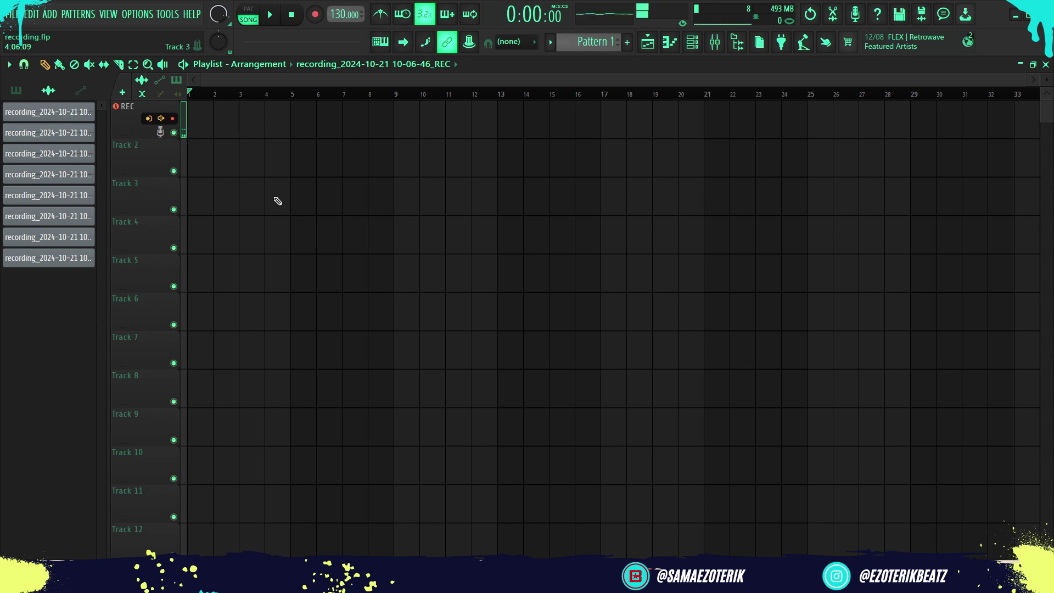
Check the selected REC track in the mixer and return to the playlist.
left_click(714, 43)
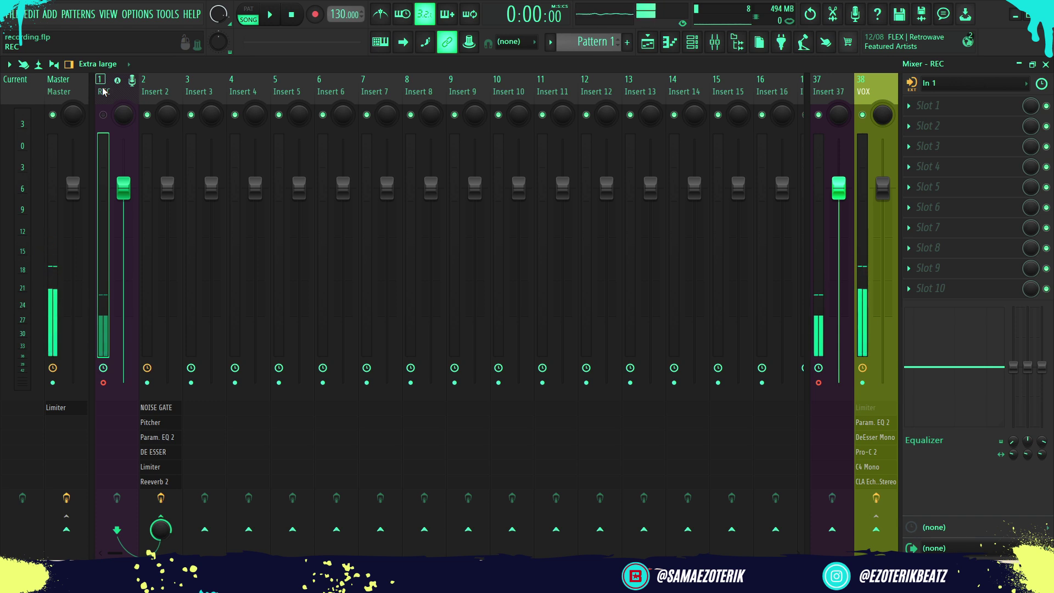
left_click(651, 42)
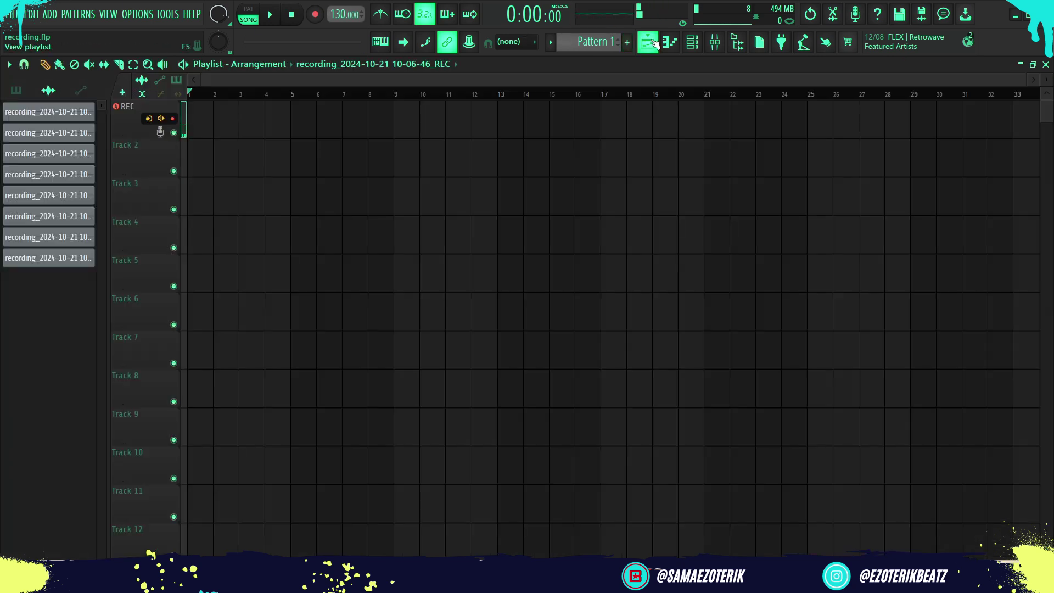